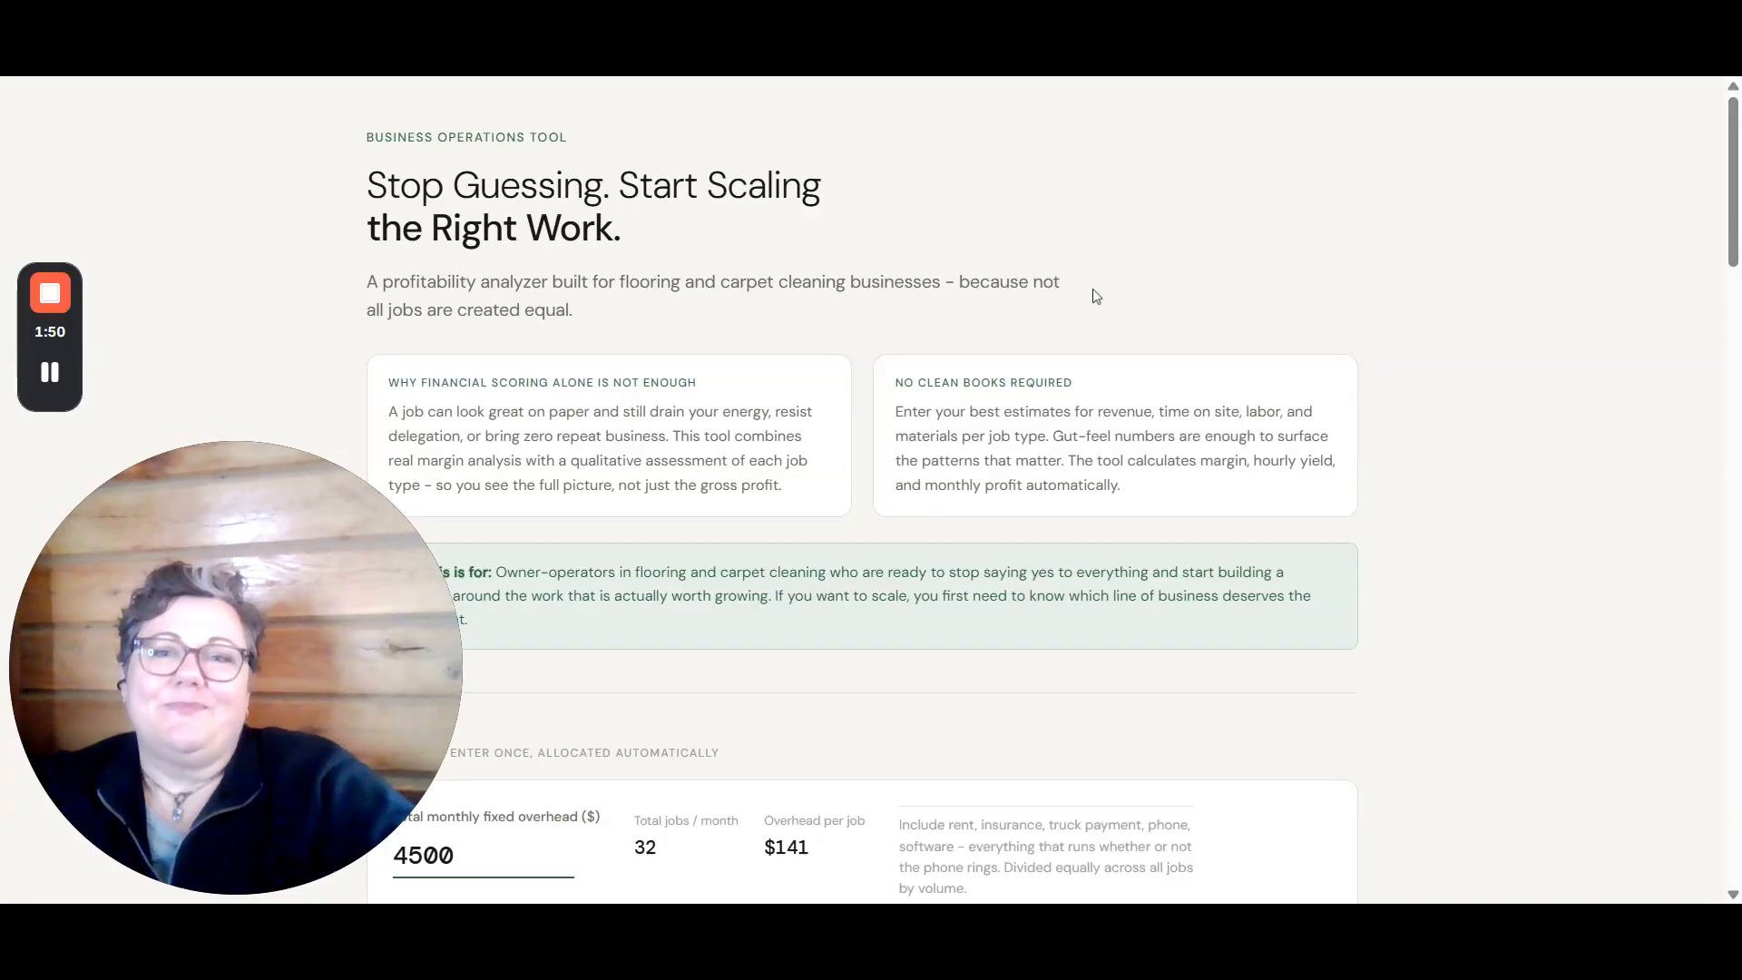
{"action": "mouse_move", "coordinate": [241, 855]}
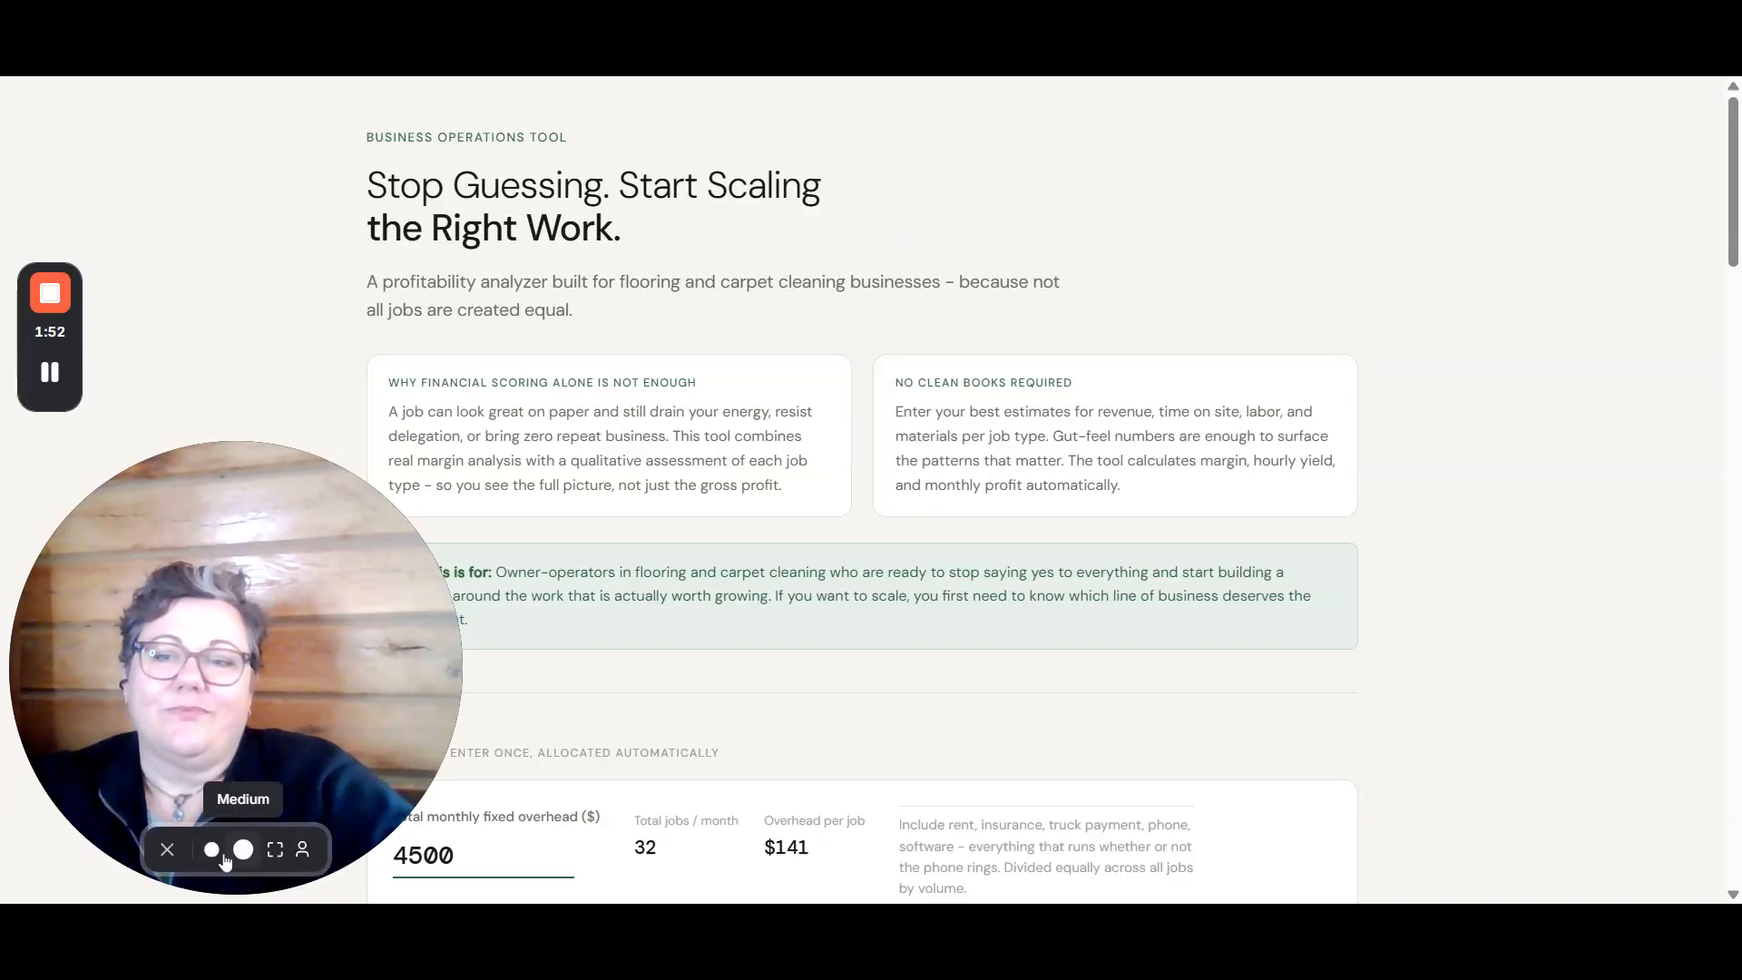
{"action": "left_click", "coordinate": [167, 851]}
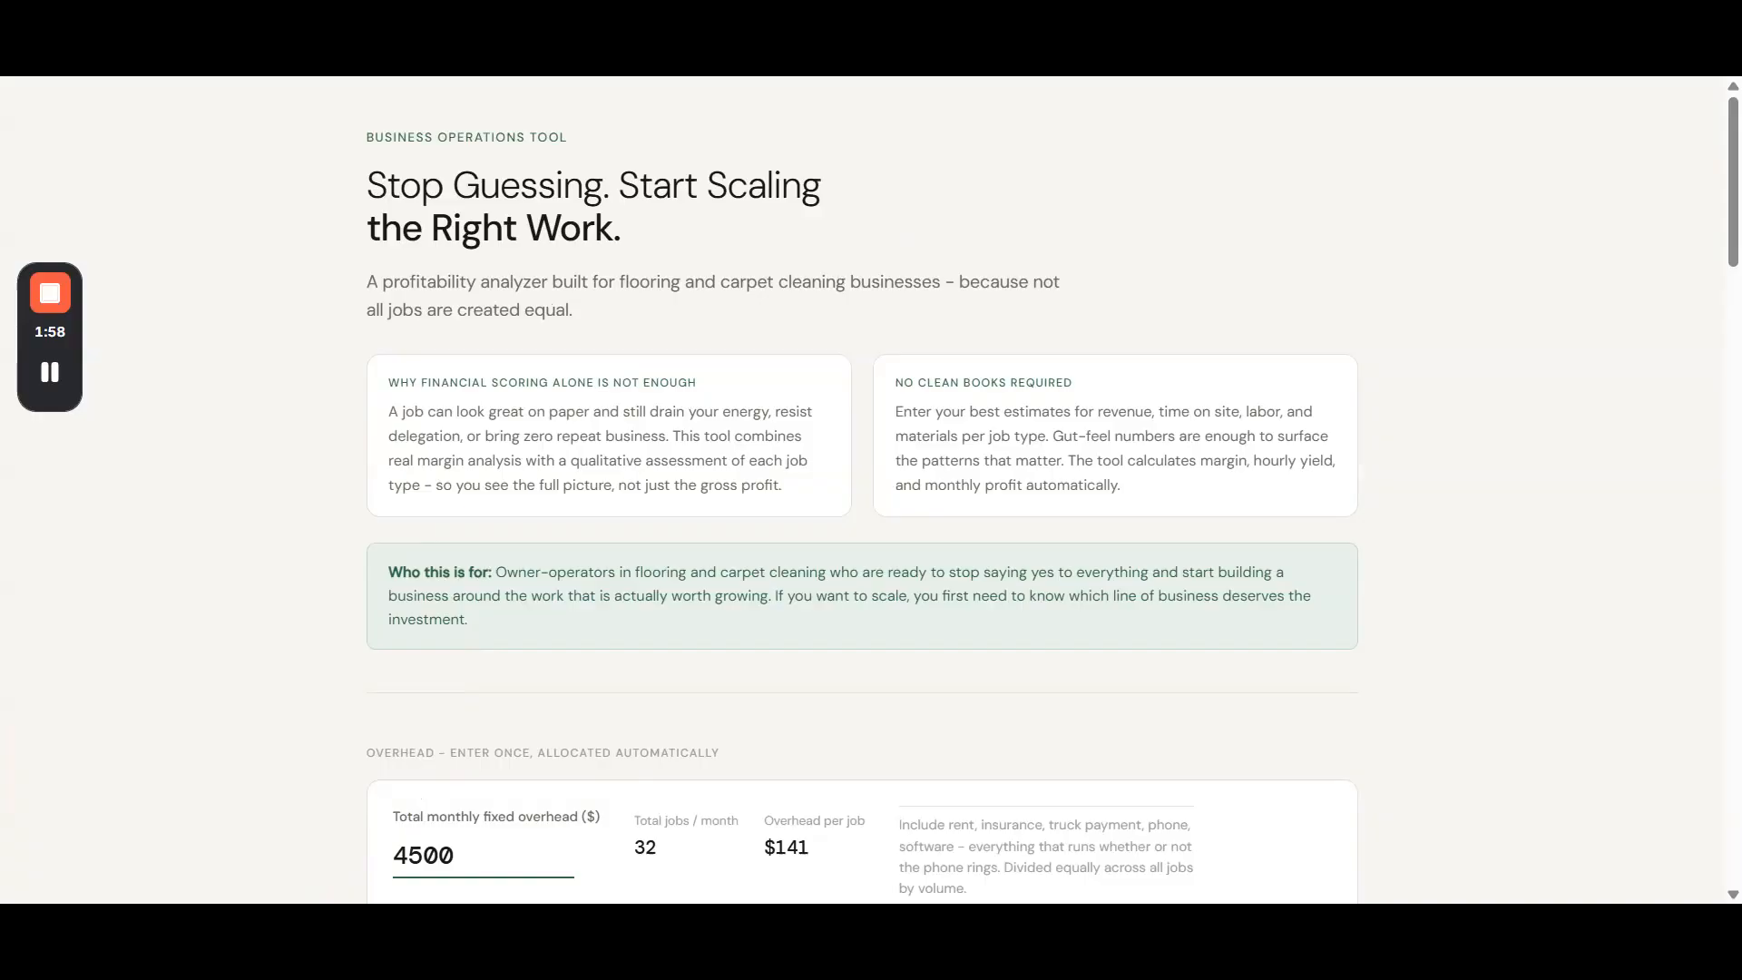
- Examine the total monthly fixed overhead and the job types listed in the residential inputs table
{"action": "scroll", "coordinate": [1311, 635], "scroll_direction": "down", "scroll_amount": 3}
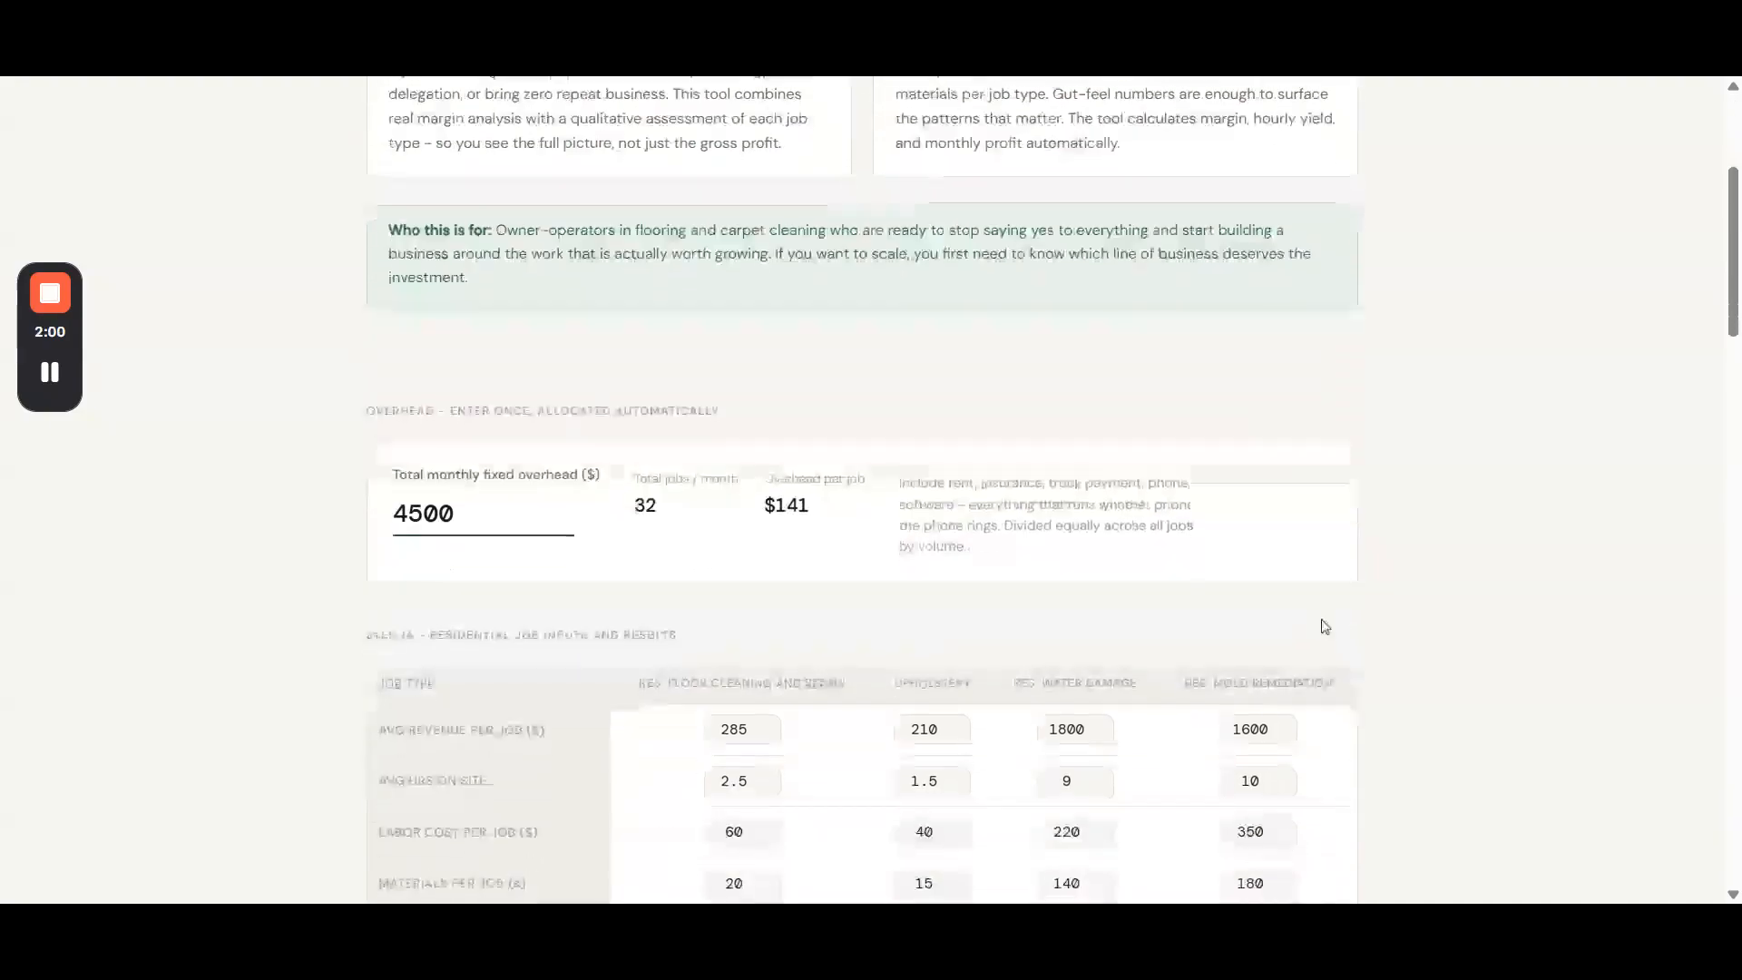
{"action": "scroll", "coordinate": [1324, 626], "scroll_direction": "down", "scroll_amount": 2}
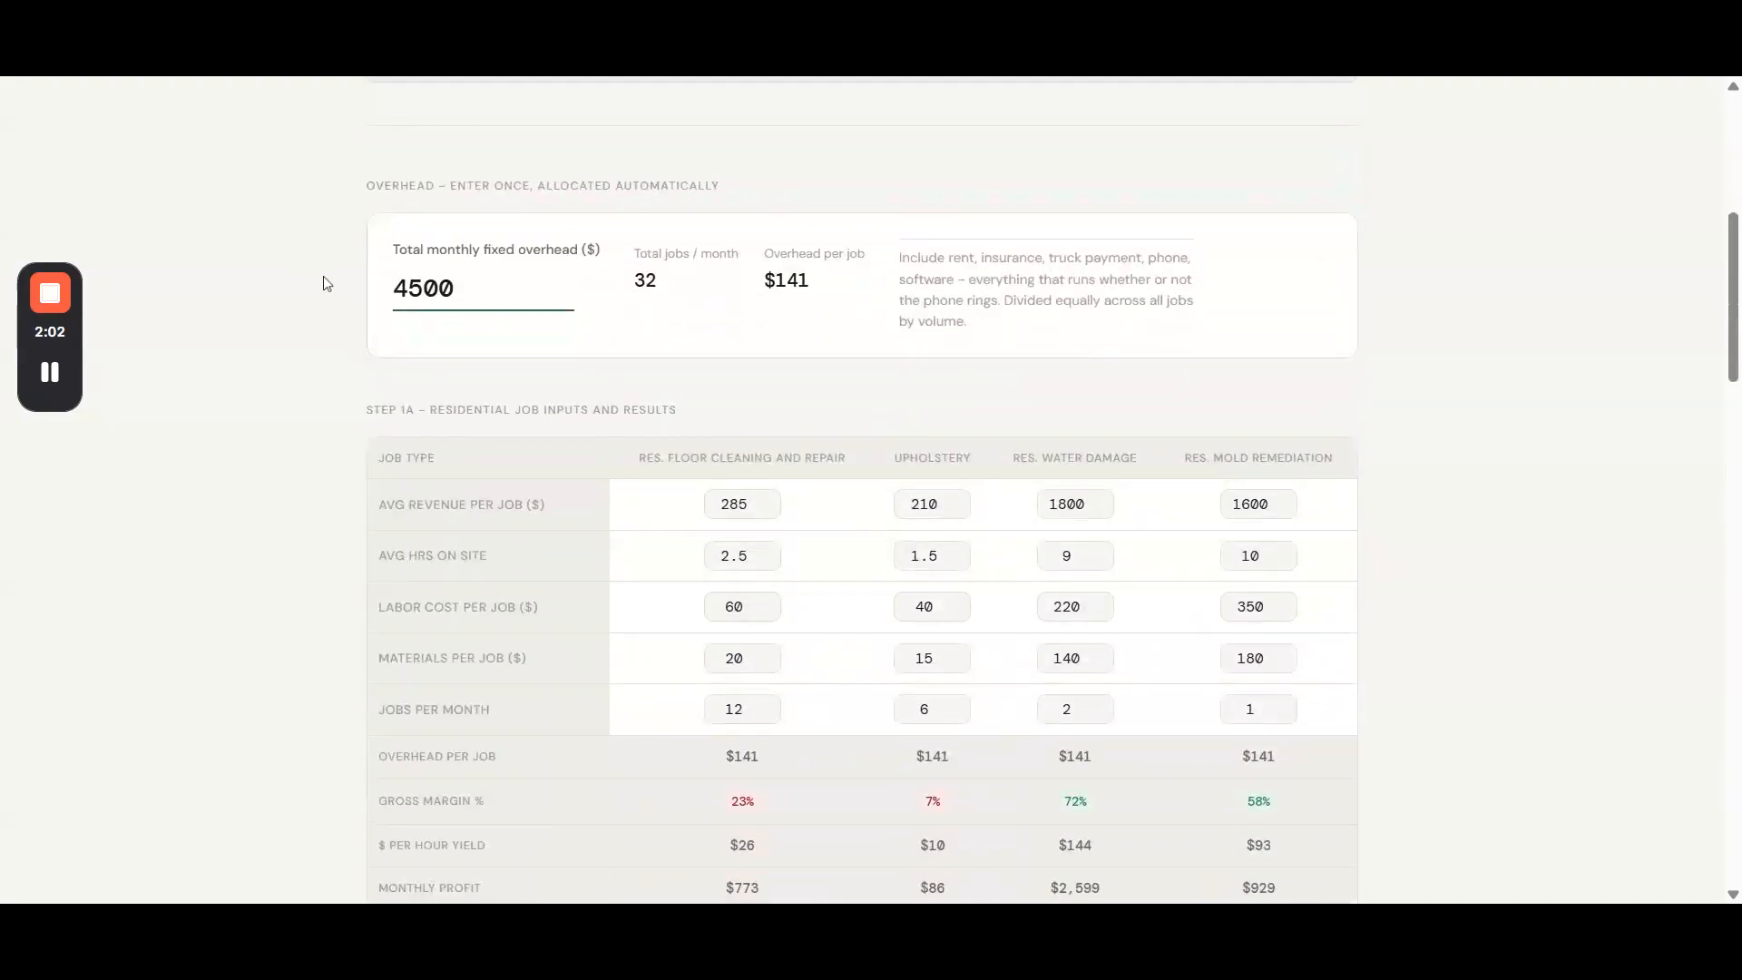
{"action": "left_click_drag", "start_coordinate": [453, 288], "coordinate": [391, 290]}
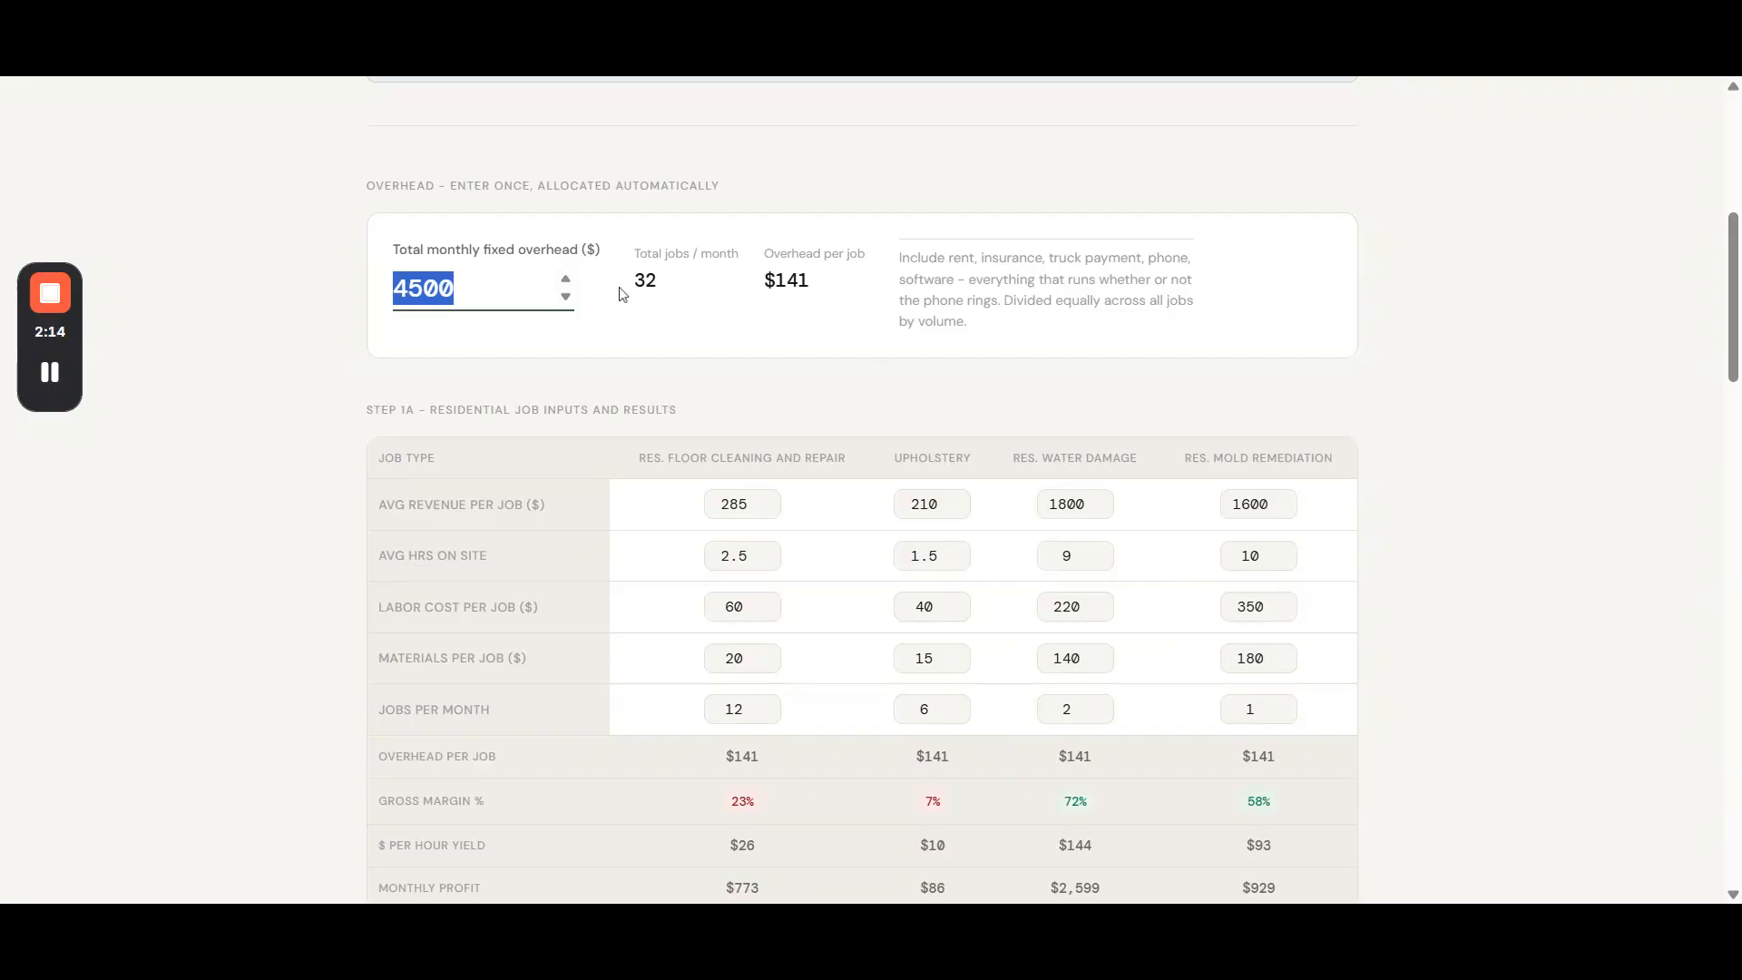
{"action": "left_click_drag", "start_coordinate": [466, 290], "coordinate": [390, 291]}
{"action": "scroll", "coordinate": [241, 622], "scroll_direction": "down", "scroll_amount": 1}
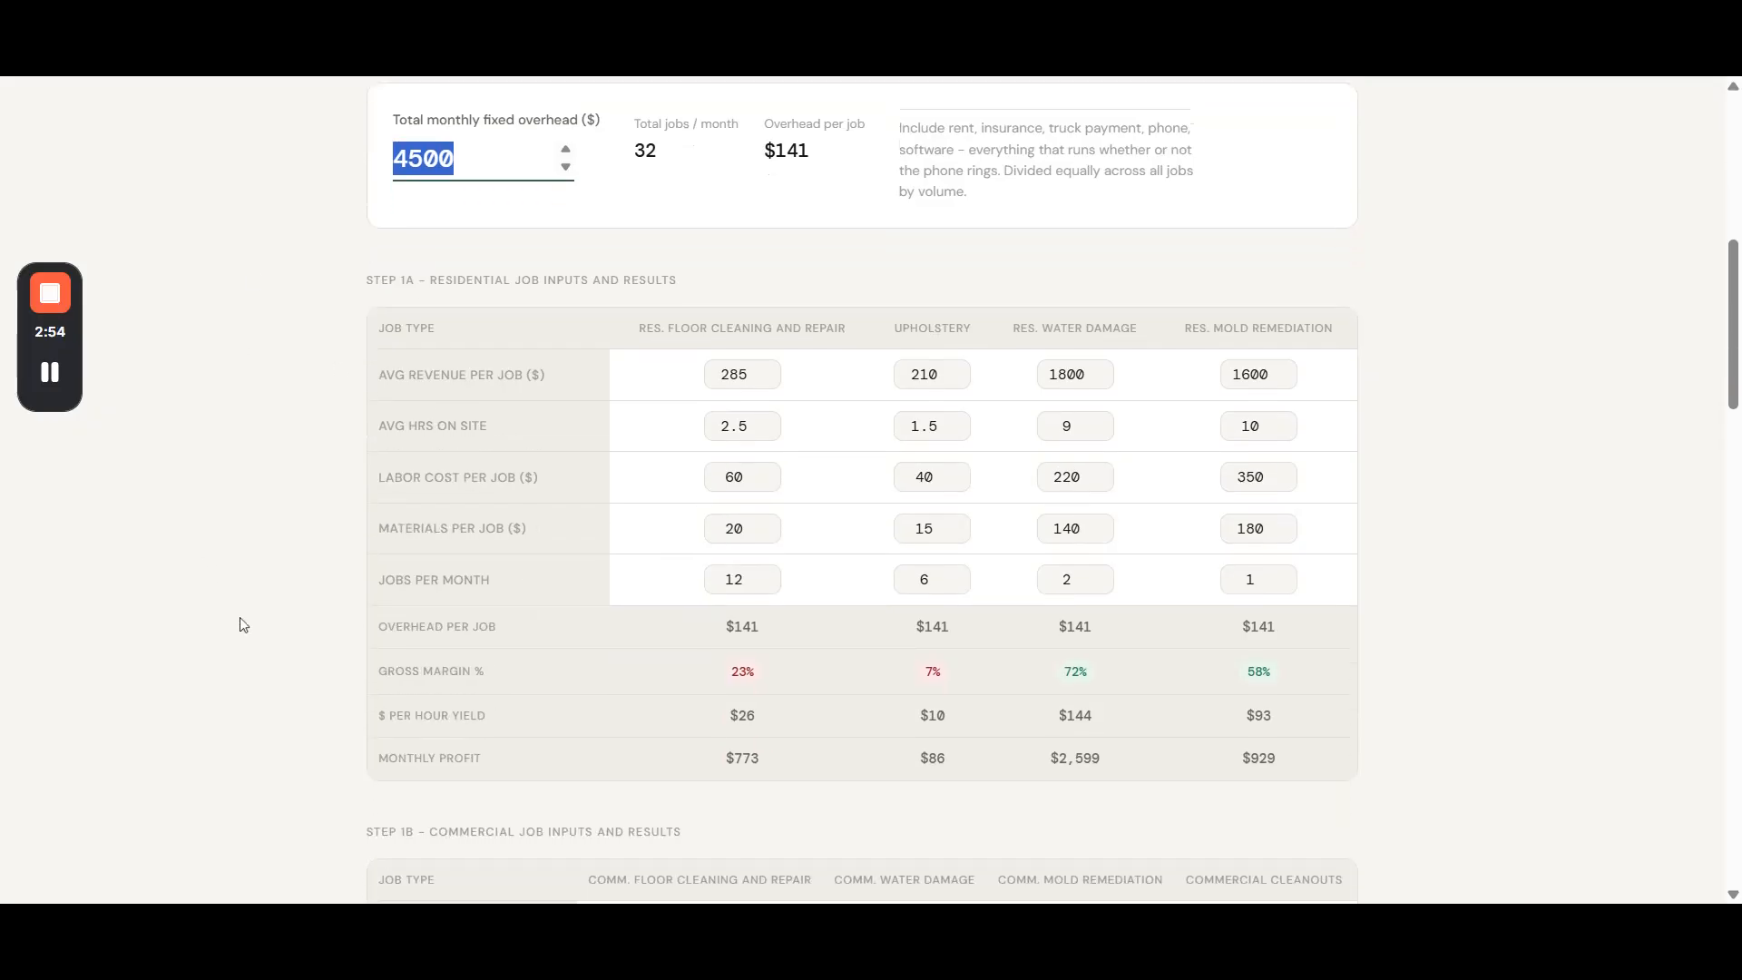
{"action": "scroll", "coordinate": [239, 616], "scroll_direction": "down", "scroll_amount": 1}
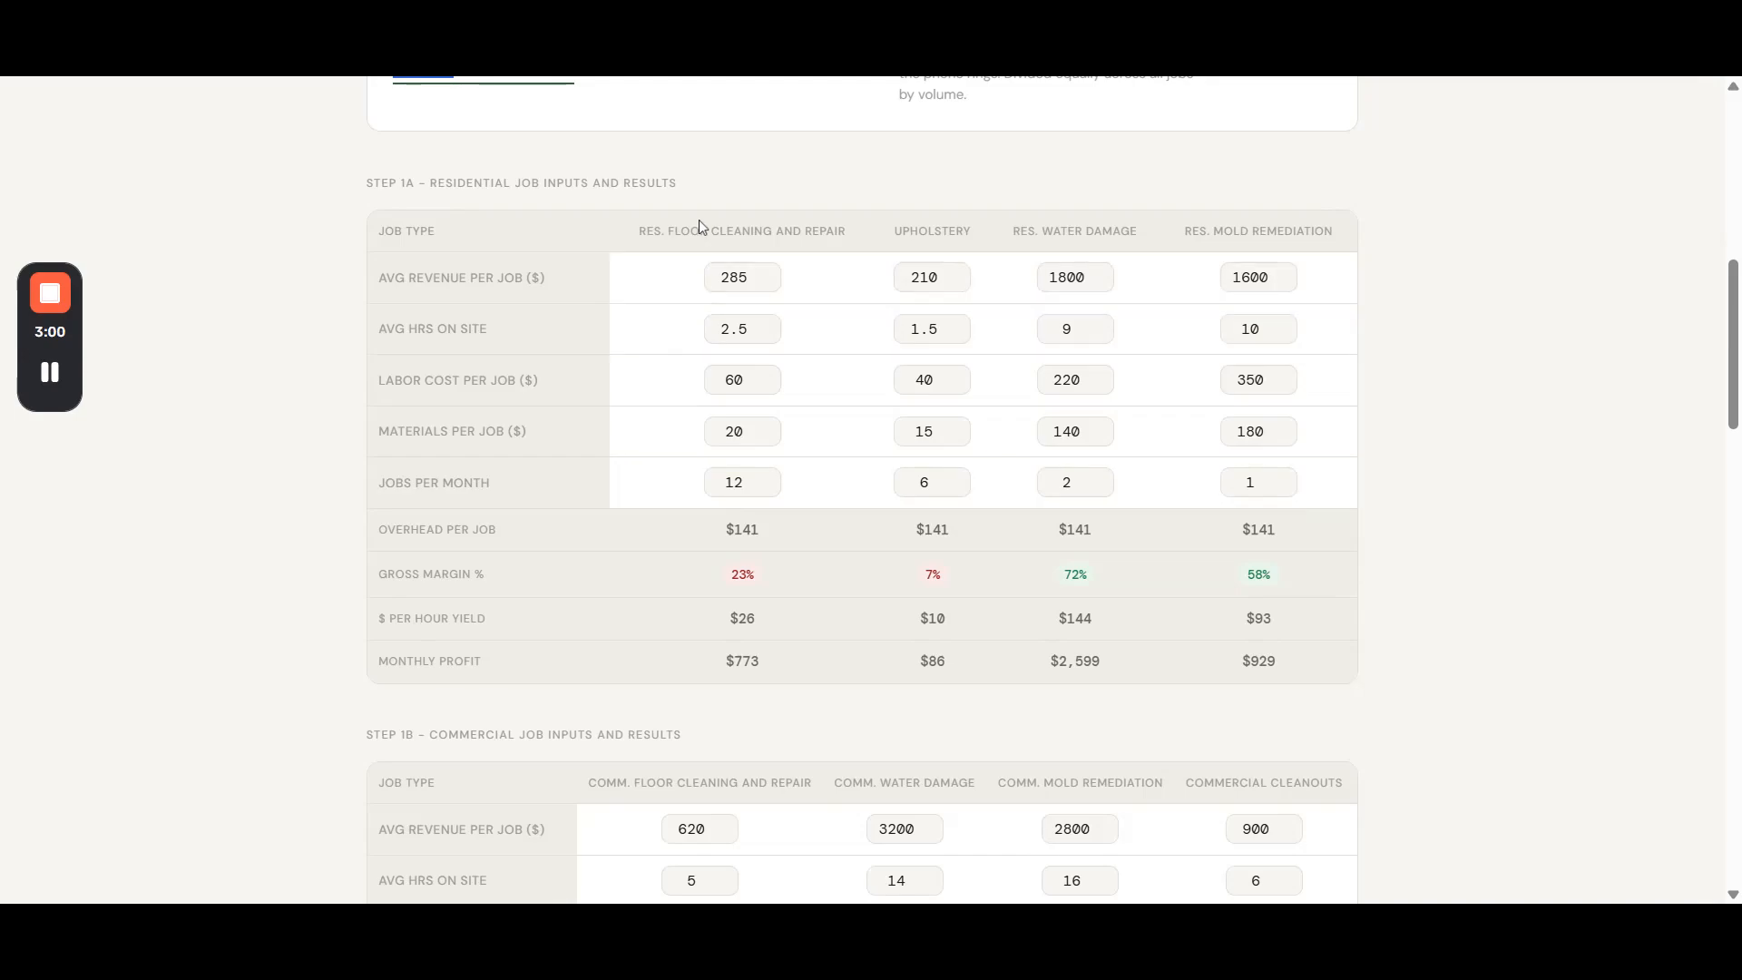
{"action": "left_click_drag", "start_coordinate": [640, 232], "coordinate": [1341, 224]}
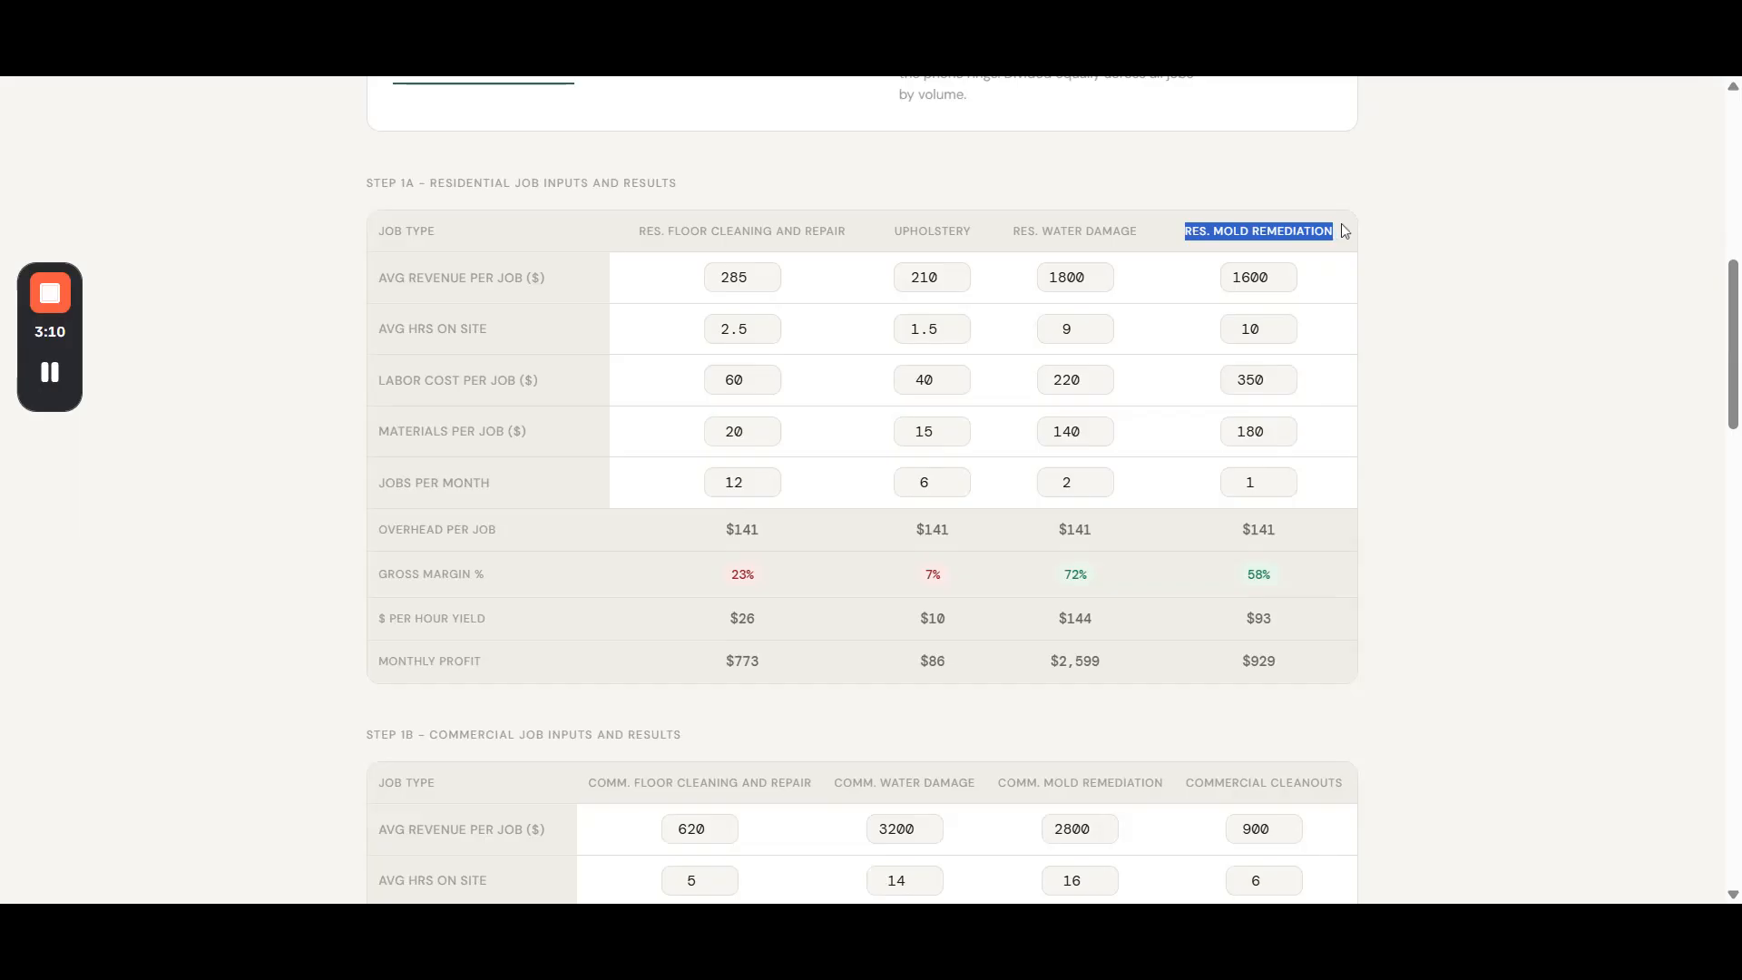
{"action": "left_click", "coordinate": [1432, 203]}
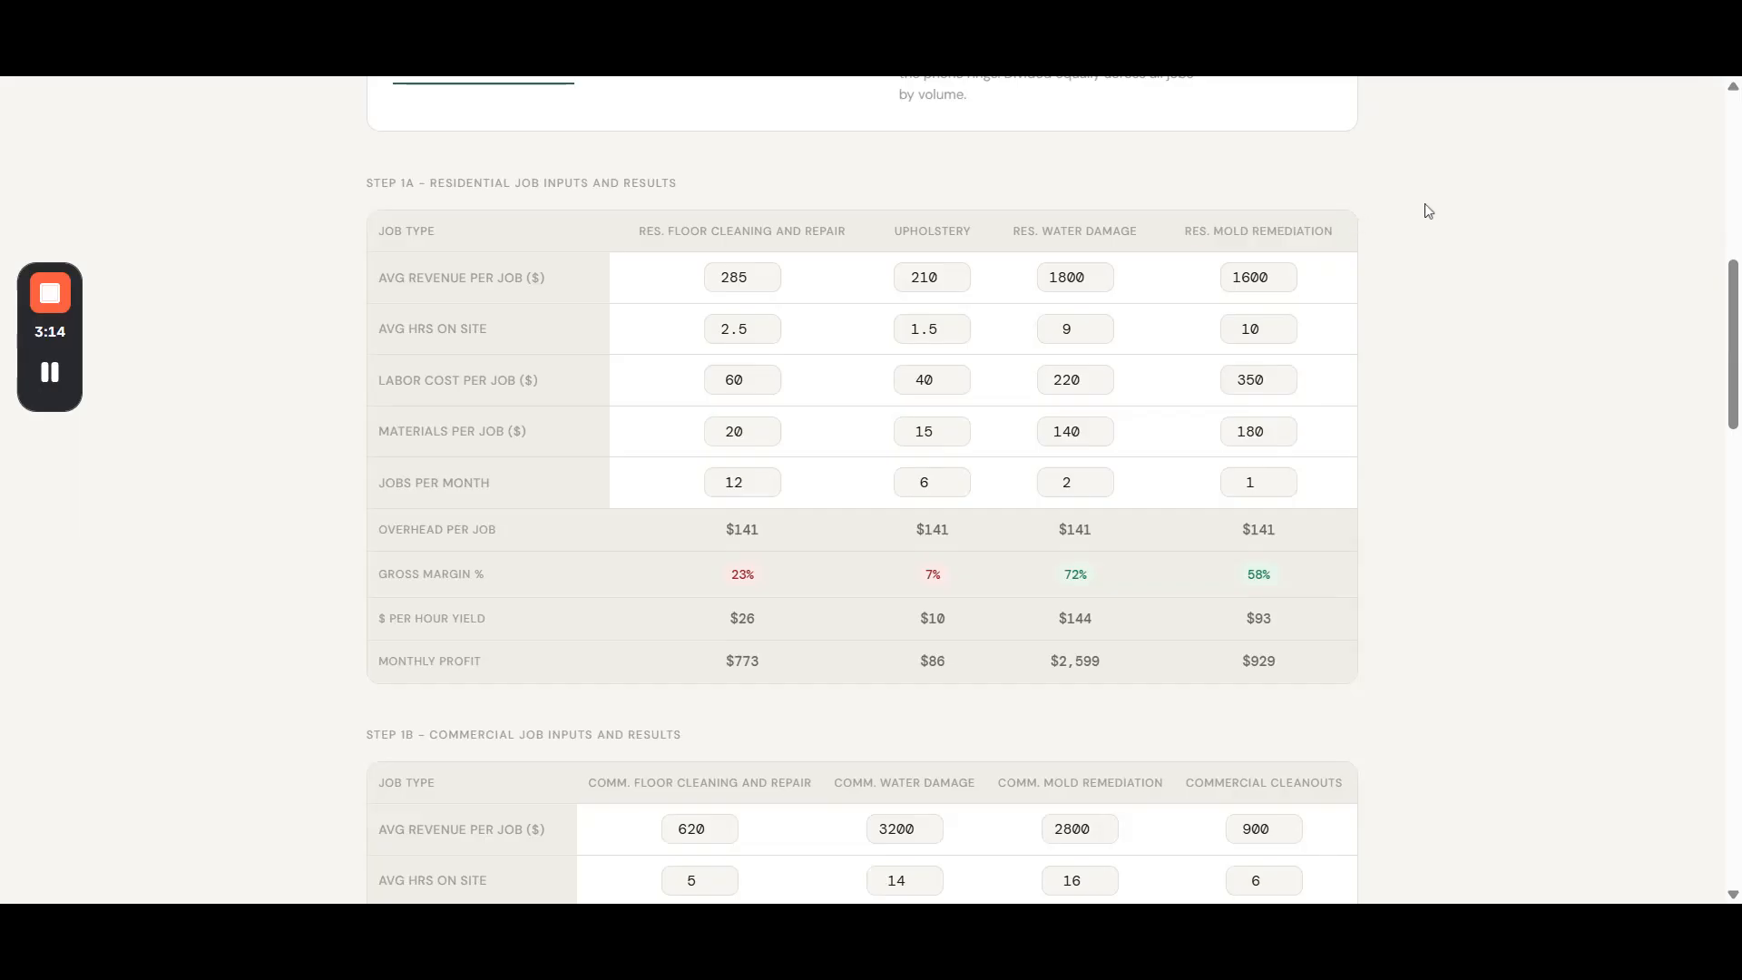
{"action": "left_click_drag", "start_coordinate": [892, 231], "coordinate": [971, 231]}
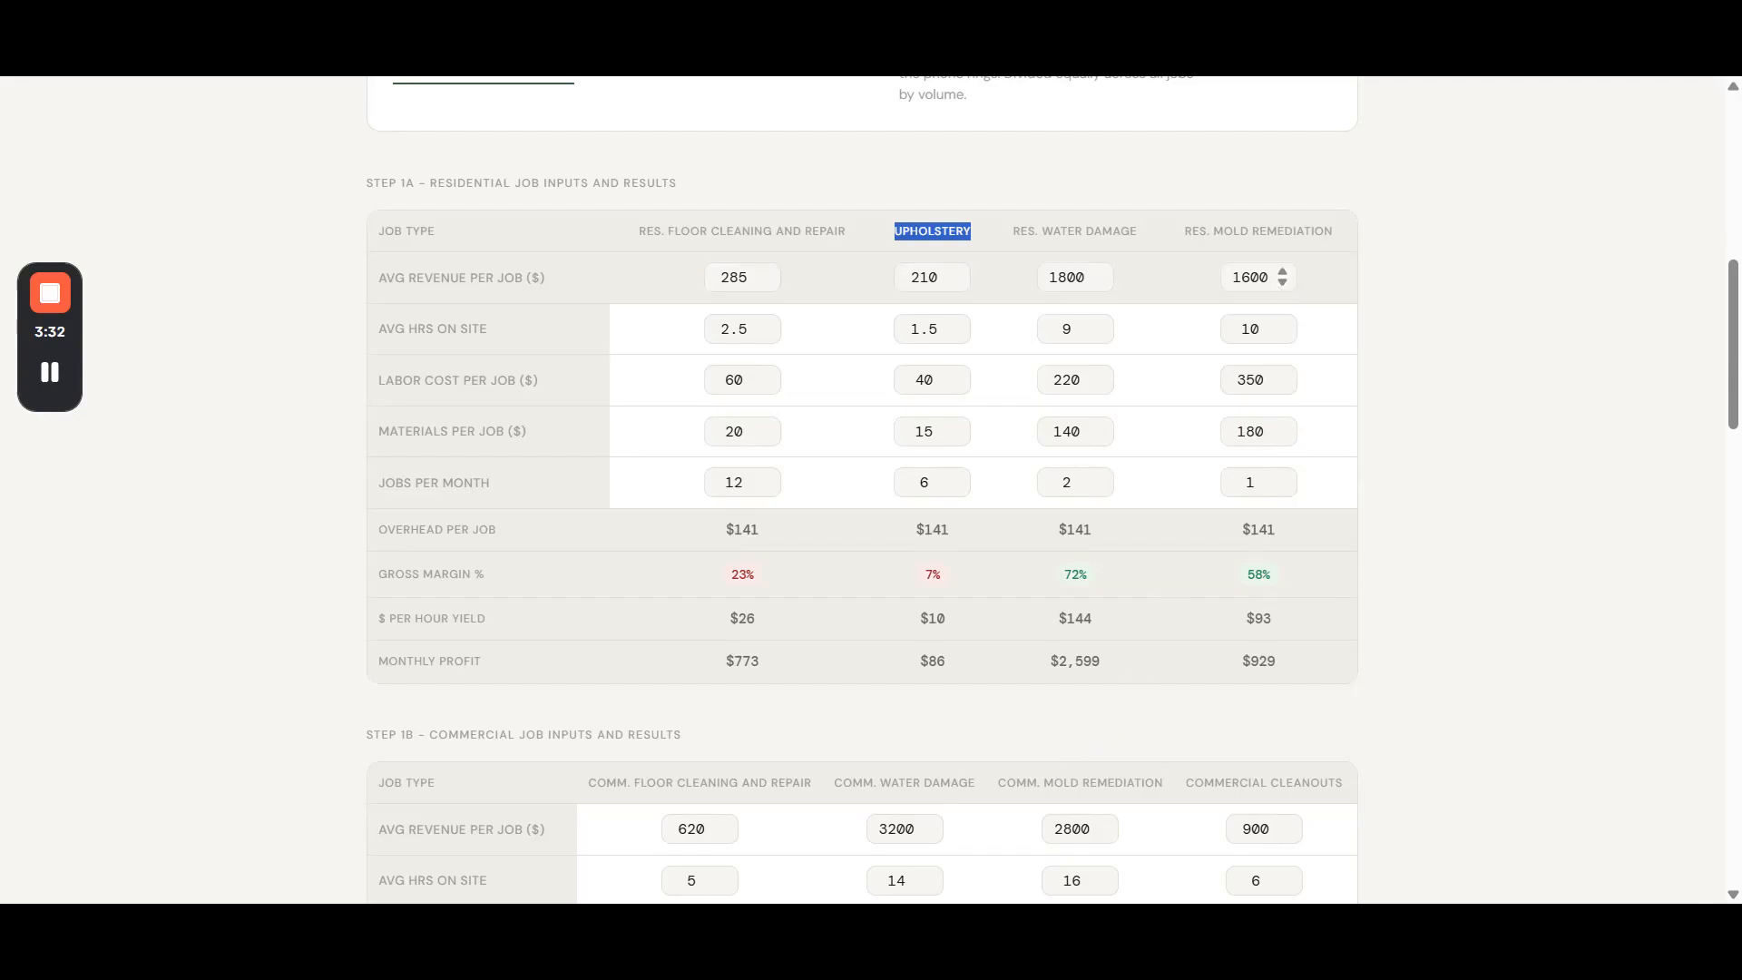
- Set the average revenue per job and average hours on site for Res. Mold Remediation to 0
{"action": "double_click", "coordinate": [1252, 277]}
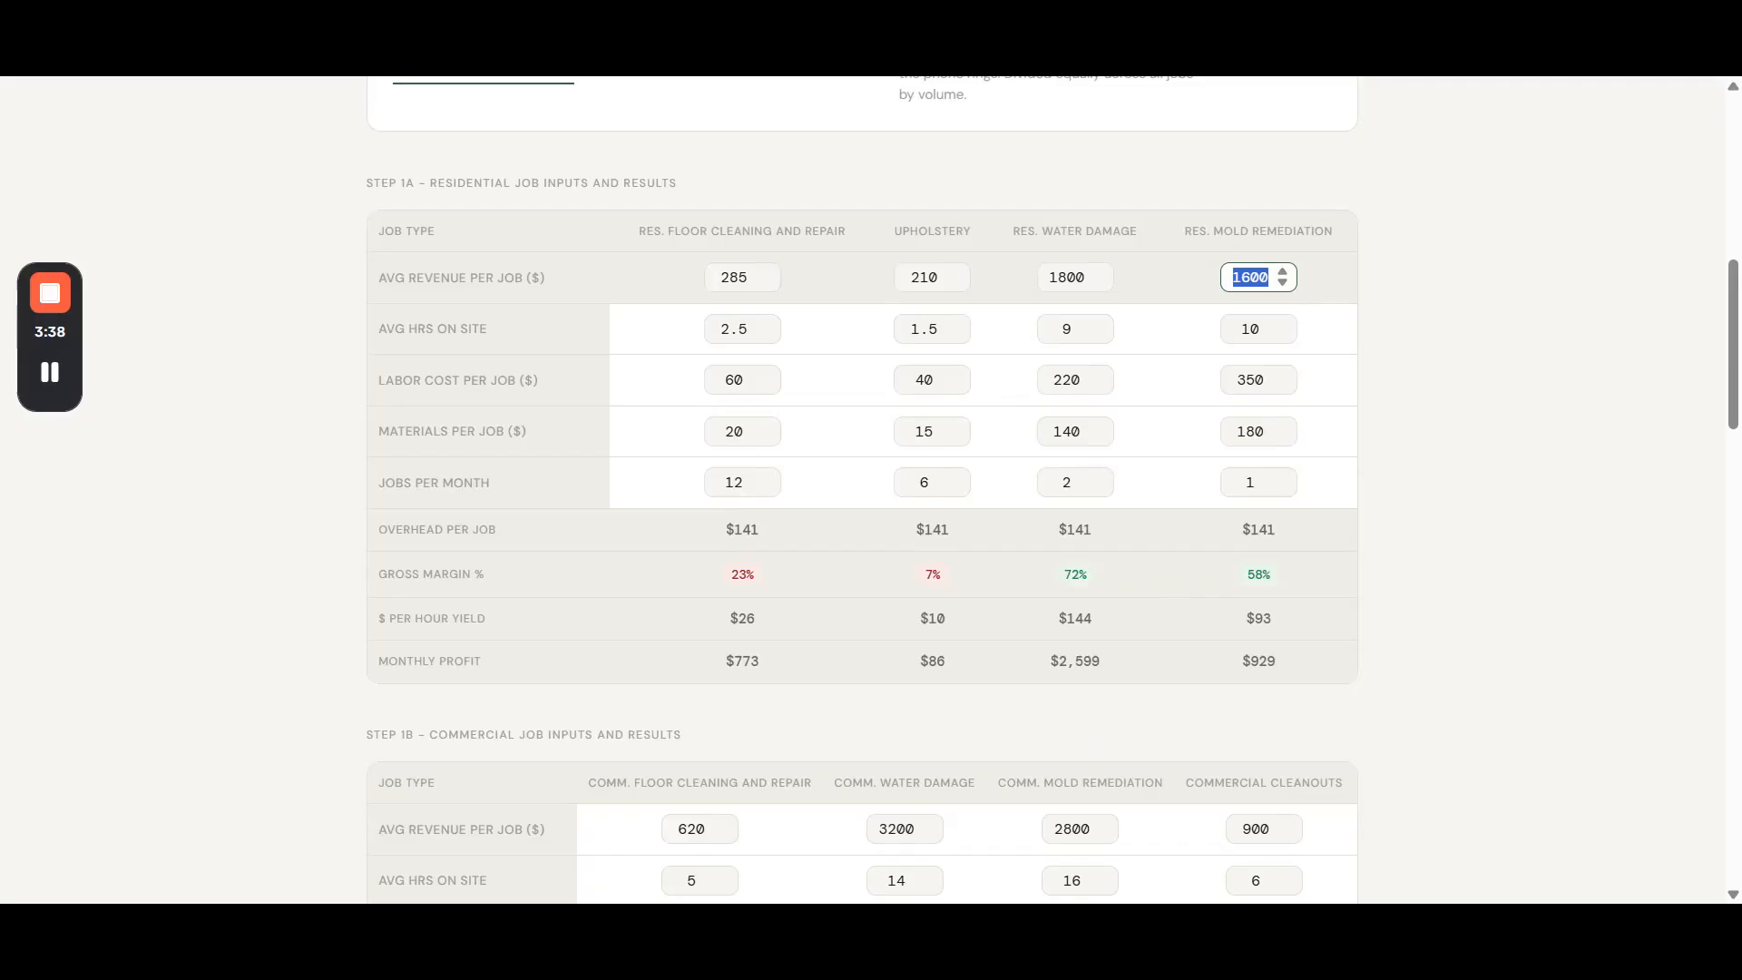
{"action": "type", "text": "0"}
{"action": "double_click", "coordinate": [1251, 329]}
{"action": "type", "text": "0"}
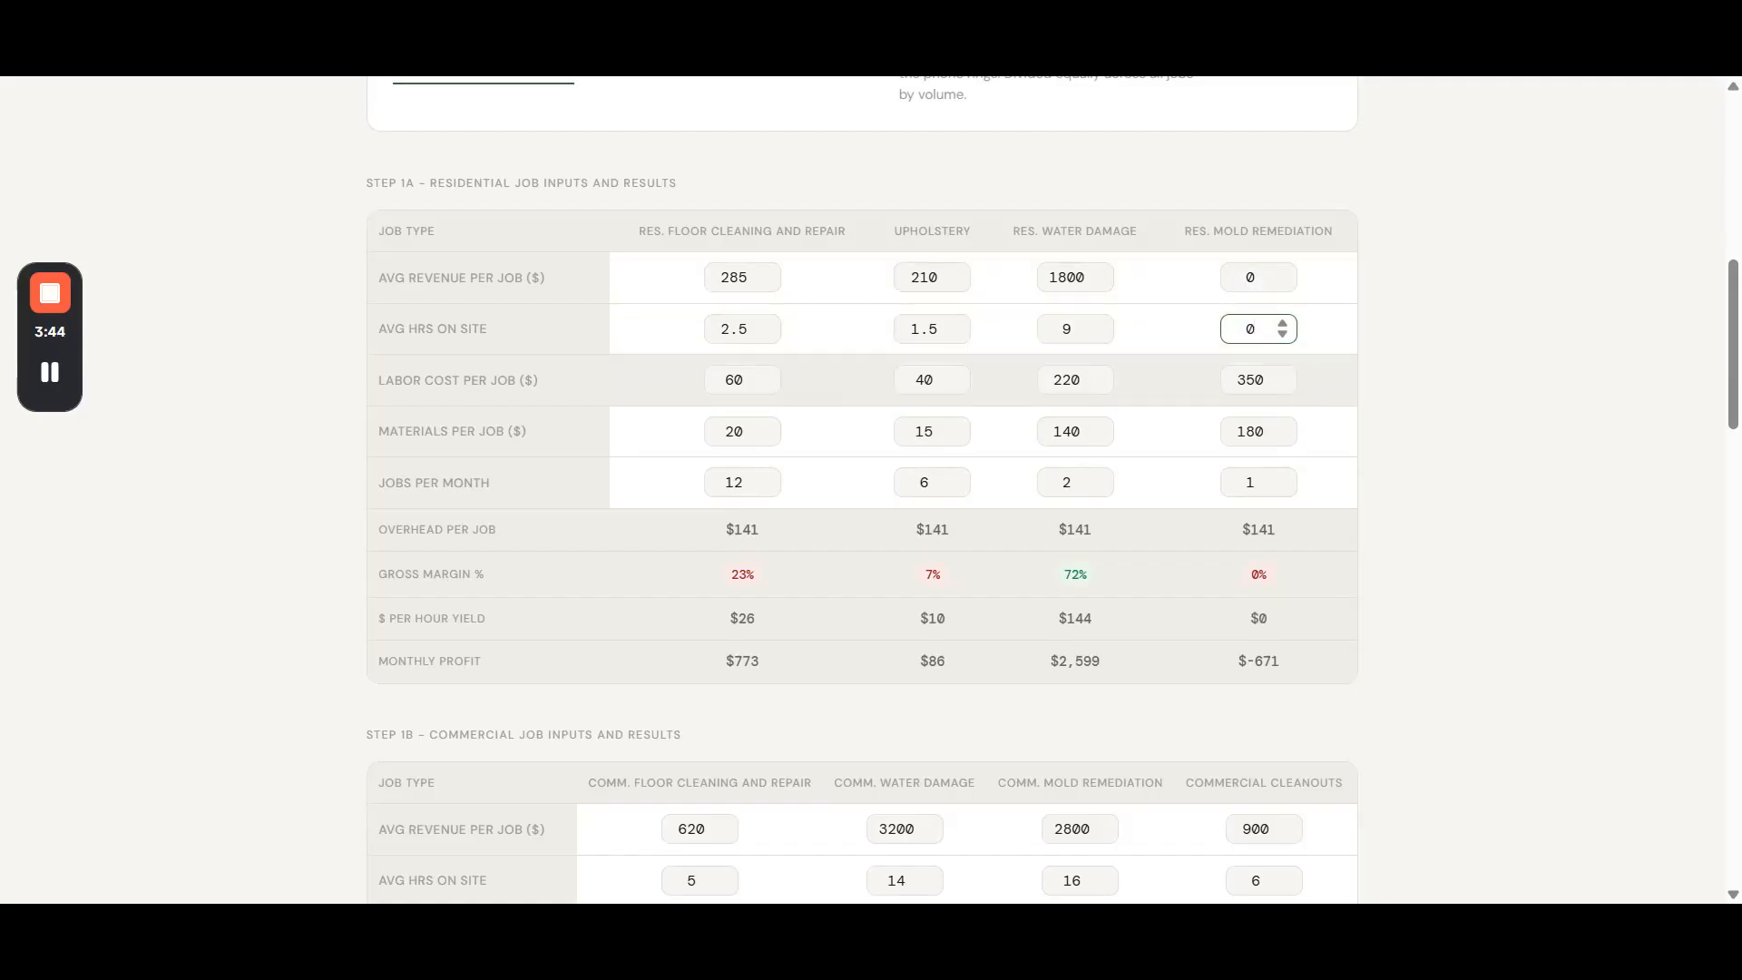
- Set the labor cost per job for Res. Mold Remediation to 0
{"action": "left_click", "coordinate": [1284, 385]}
{"action": "left_click", "coordinate": [1284, 385]}
{"action": "left_click", "coordinate": [1285, 388]}
{"action": "left_click_drag", "start_coordinate": [1277, 385], "coordinate": [1231, 378]}
{"action": "left_click", "coordinate": [1282, 376]}
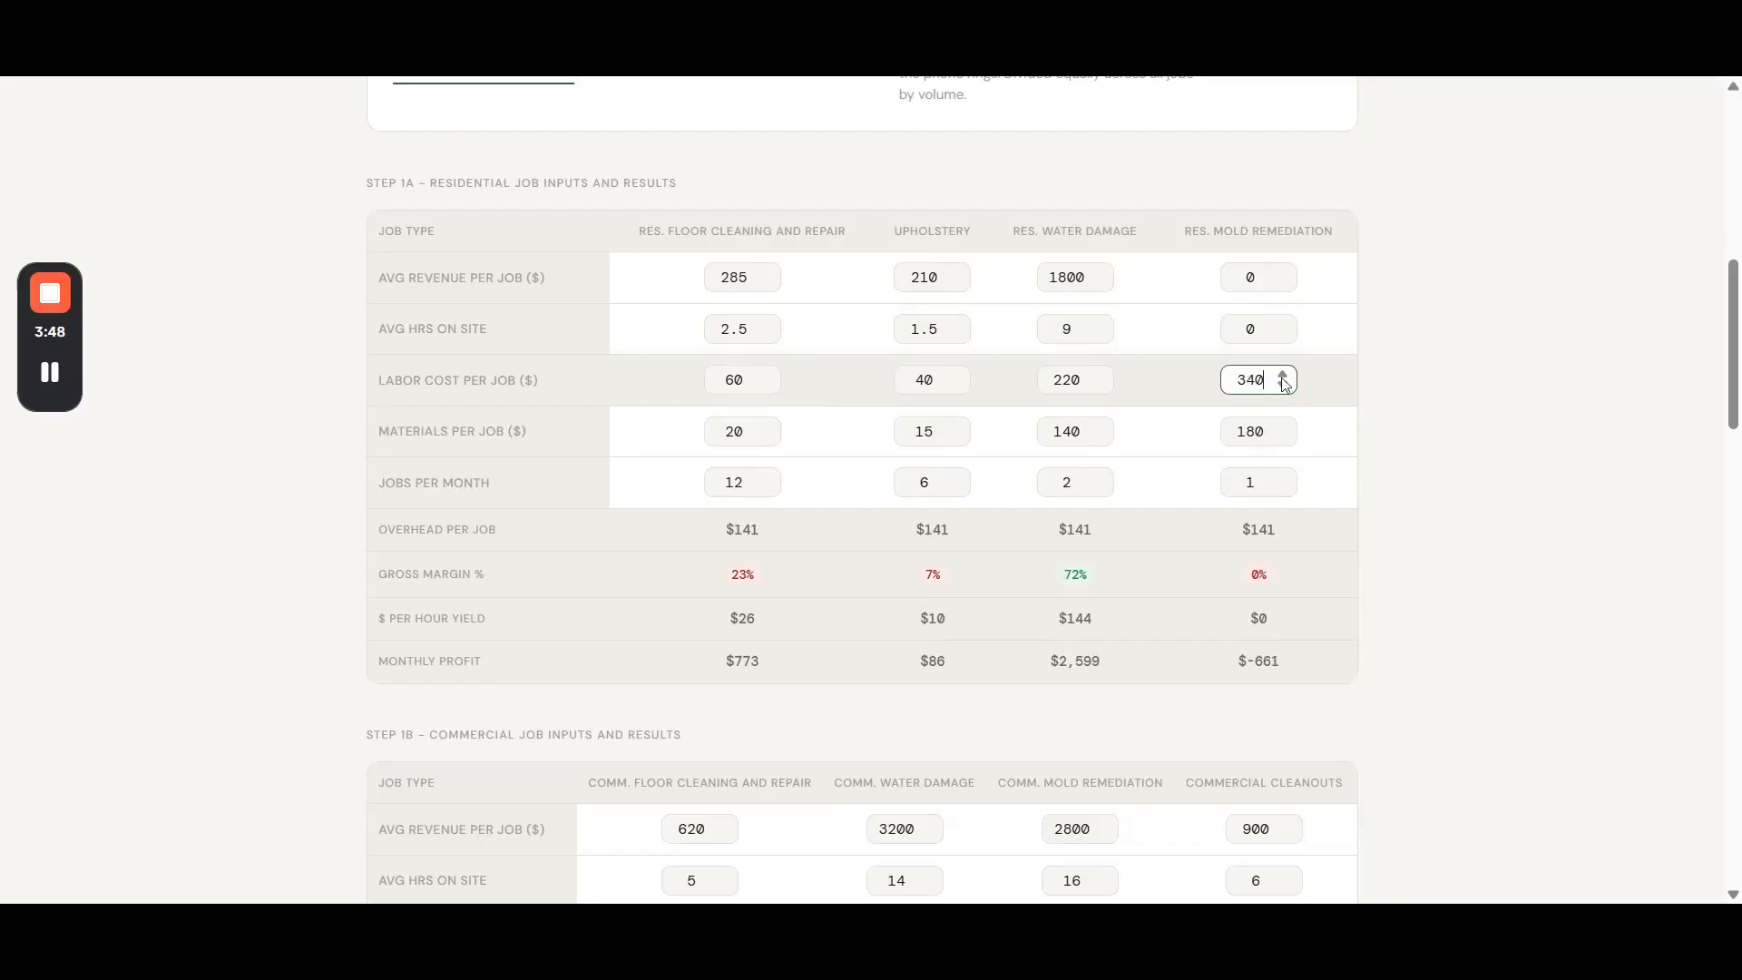
{"action": "double_click", "coordinate": [1251, 380]}
{"action": "type", "text": "0"}
- Set the materials per job and jobs per month for Res. Mold Remediation to 0
{"action": "key", "text": "Tab"}
{"action": "key", "text": "Tab"}
{"action": "key", "text": "Tab"}
{"action": "key", "text": "Tab"}
{"action": "type", "text": "0"}
{"action": "key", "text": "Tab"}
{"action": "key", "text": "Tab"}
{"action": "key", "text": "Tab"}
{"action": "key", "text": "Tab"}
{"action": "key", "text": "Tab"}
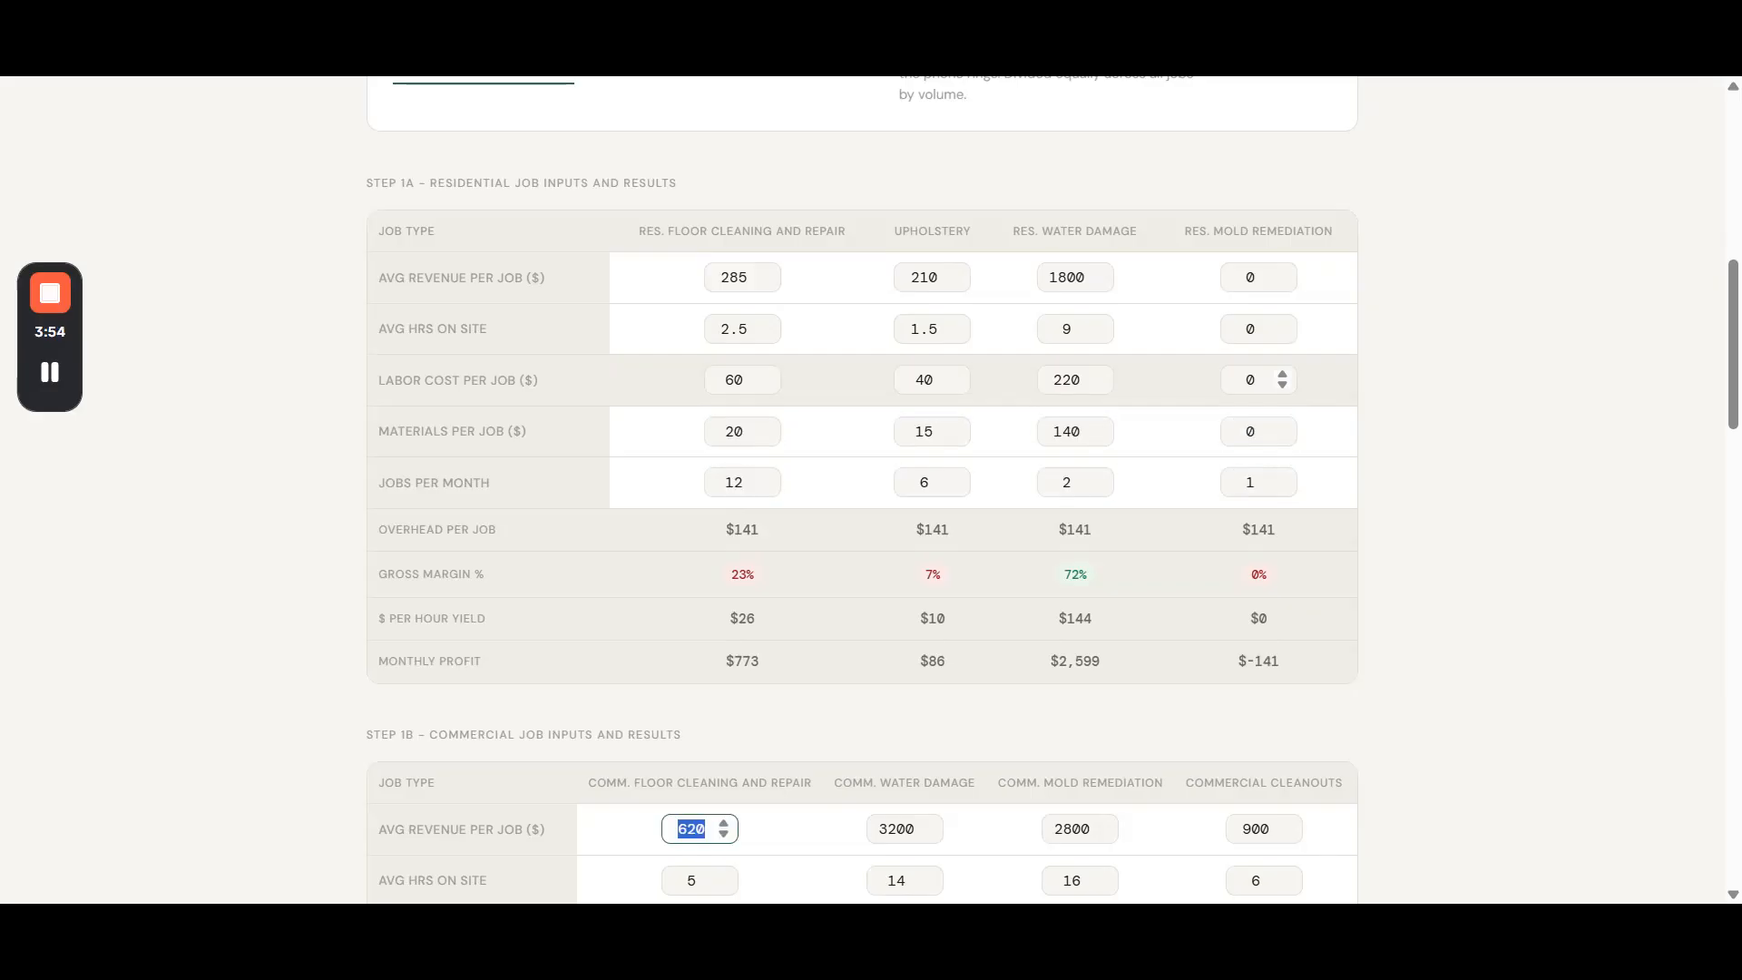
{"action": "key", "text": "shift+Tab"}
{"action": "type", "text": "0"}
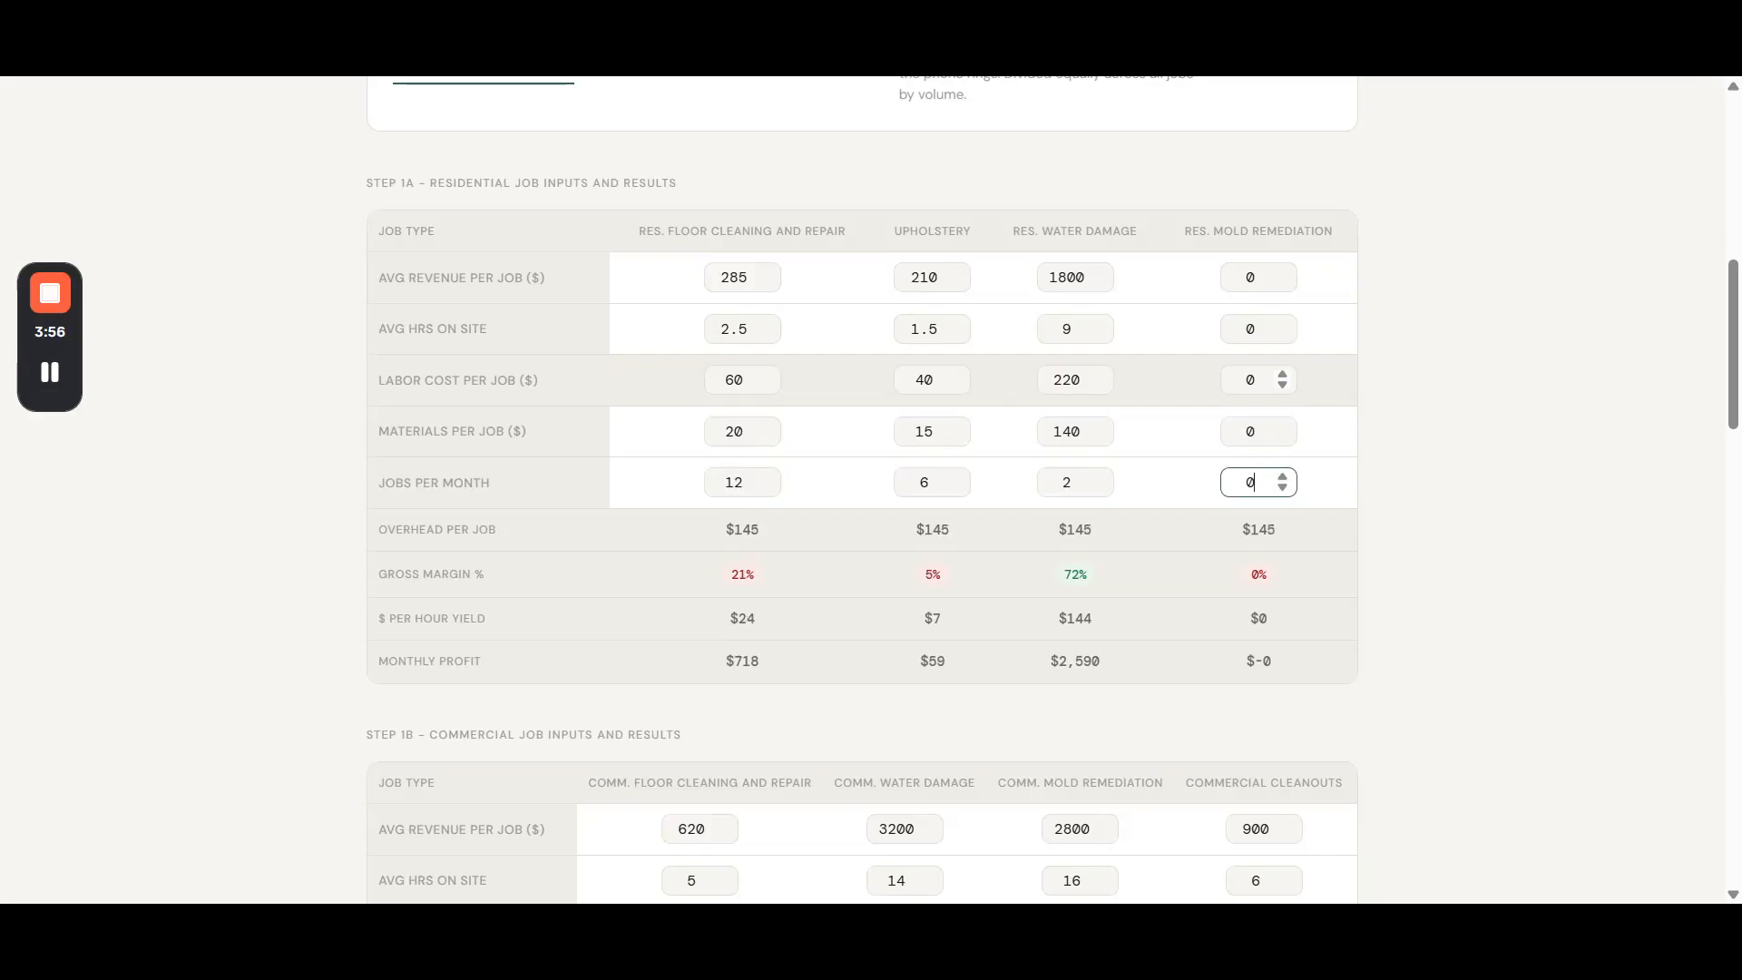
- Set Res. Floor Cleaning and Repair to an average revenue of $300 per job and 3 average hours on site
{"action": "left_click", "coordinate": [617, 281]}
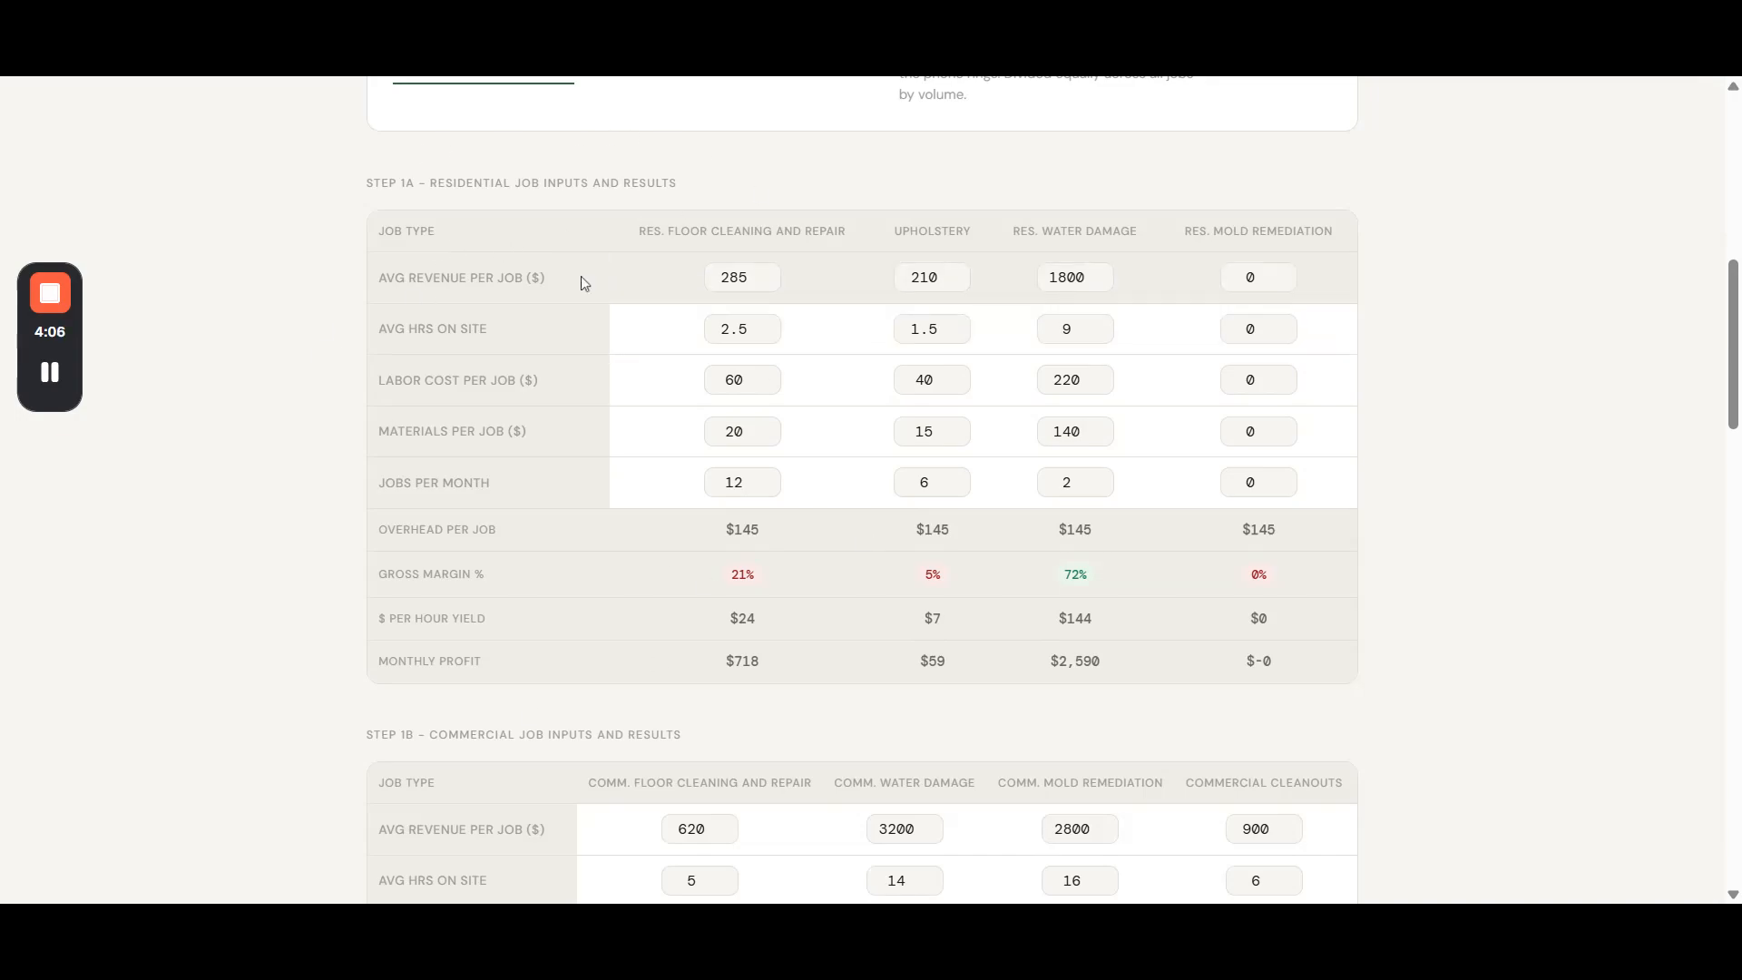
{"action": "left_click_drag", "start_coordinate": [426, 277], "coordinate": [706, 281]}
{"action": "type", "text": "300"}
{"action": "left_click_drag", "start_coordinate": [717, 329], "coordinate": [767, 332]}
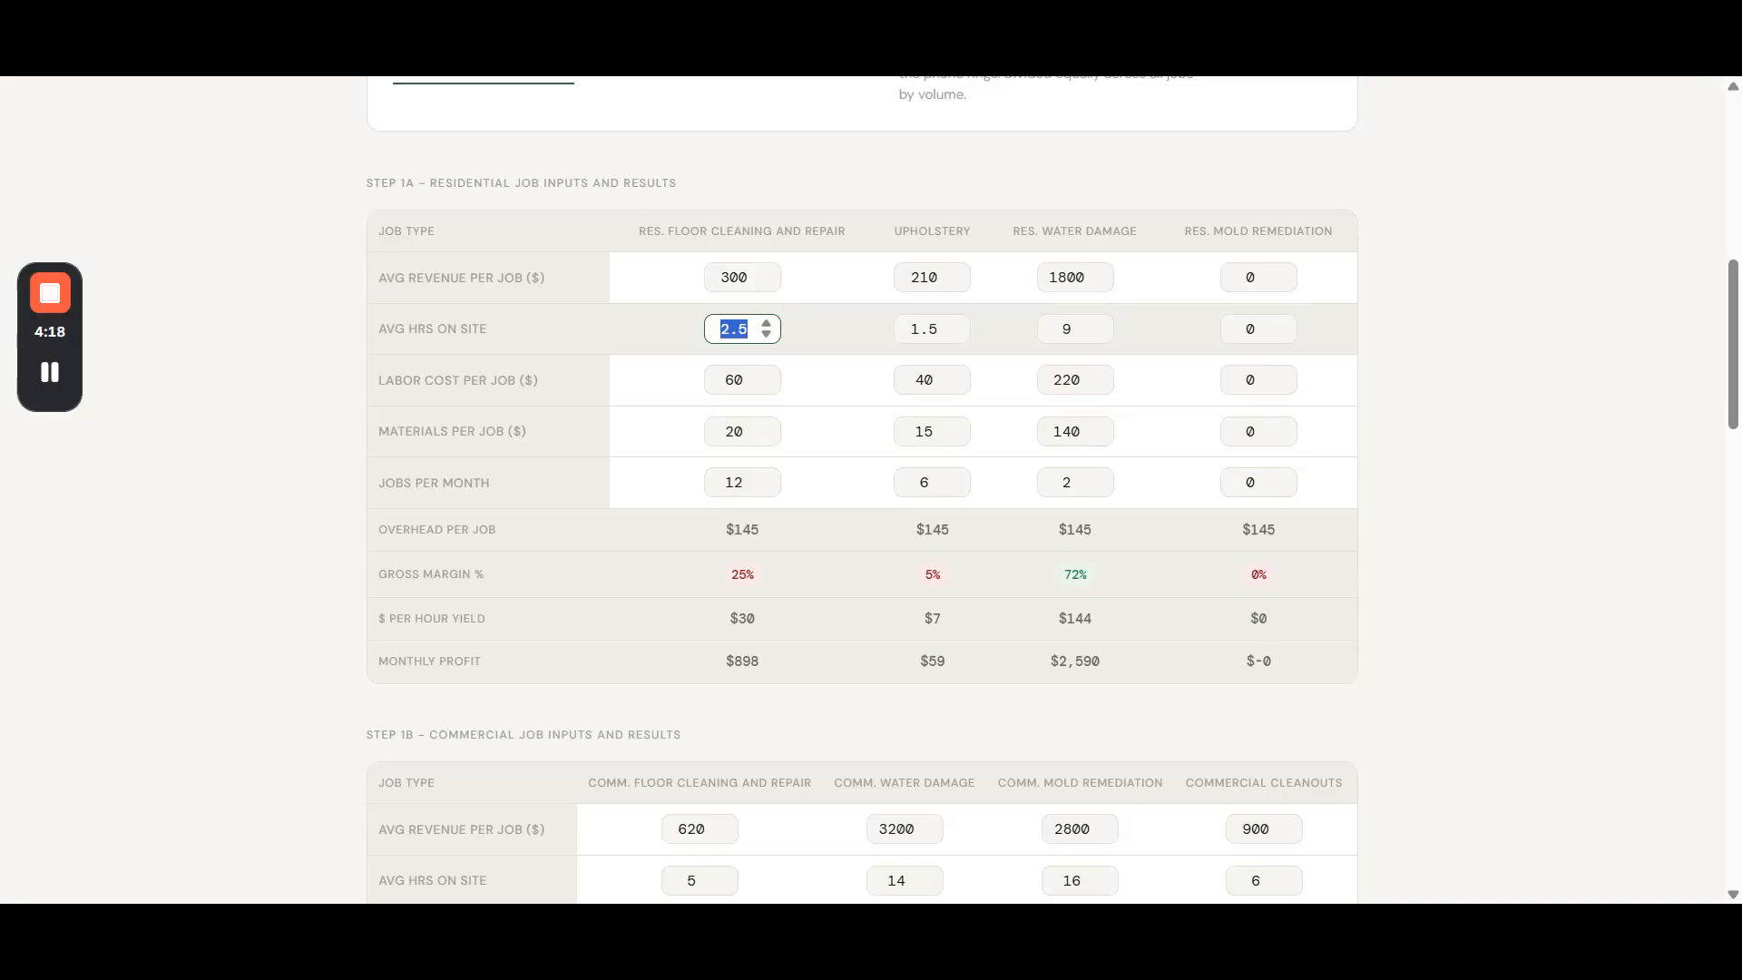
{"action": "type", "text": "3"}
- Set the labor cost per job for Res. Floor Cleaning and Repair to $75
{"action": "left_click", "coordinate": [489, 368]}
{"action": "left_click_drag", "start_coordinate": [412, 379], "coordinate": [561, 377]}
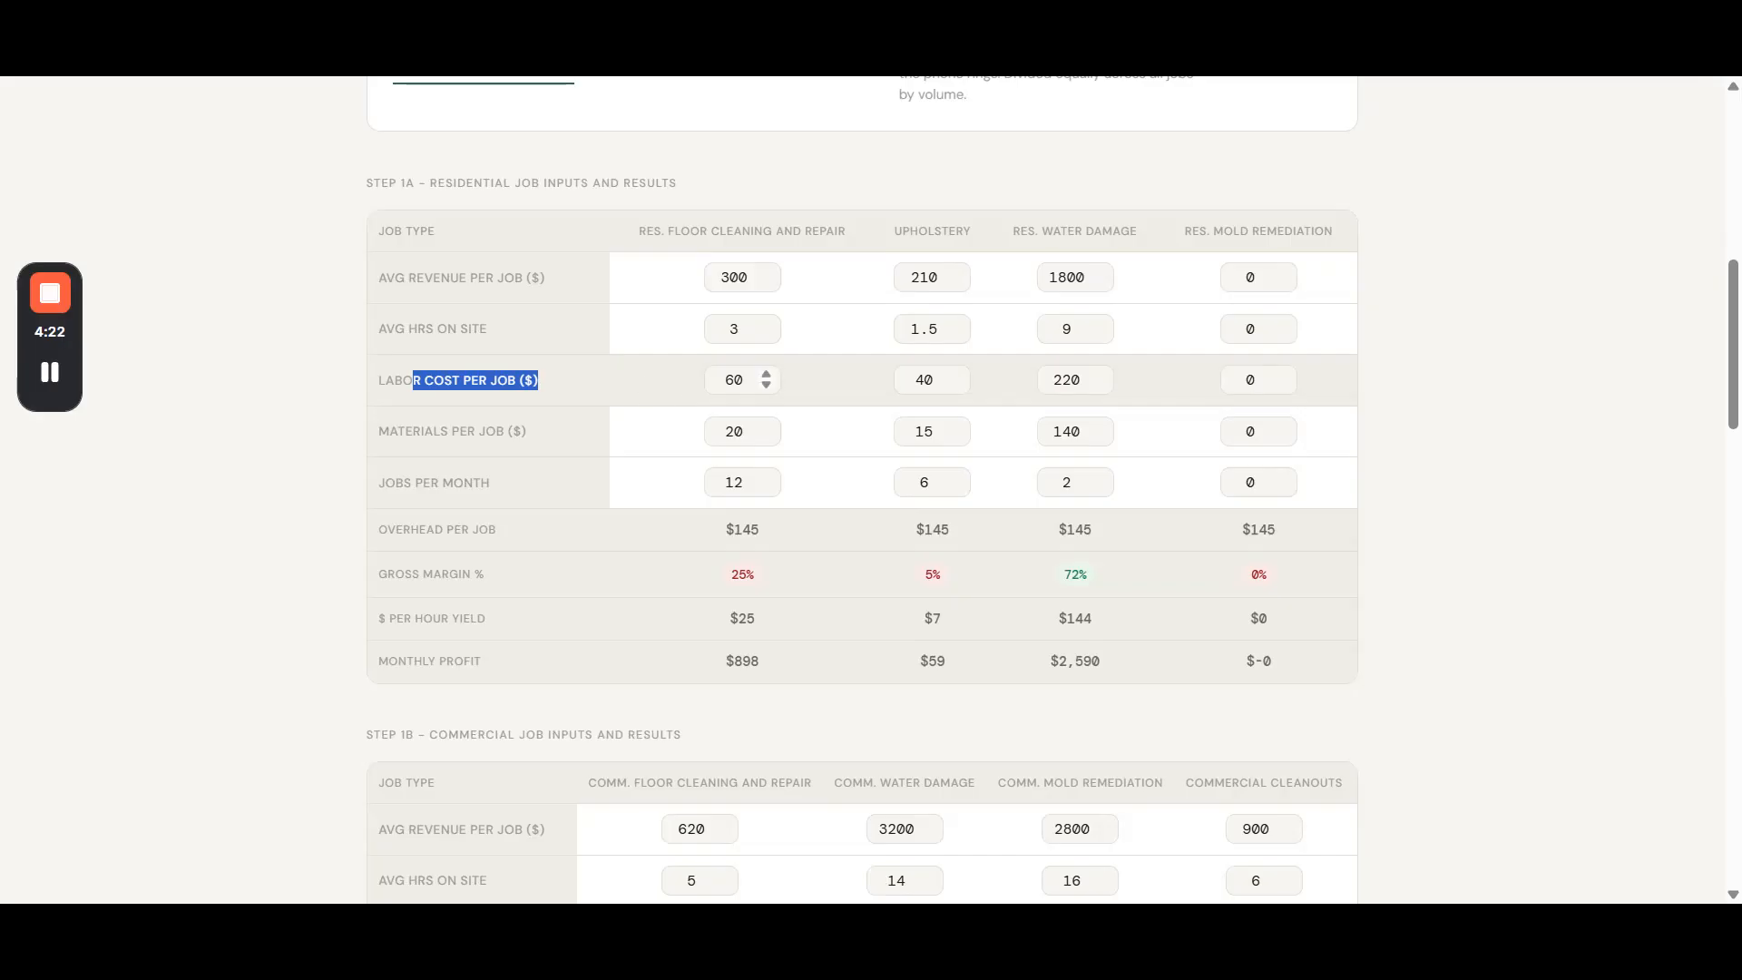
{"action": "left_click", "coordinate": [733, 379]}
{"action": "double_click", "coordinate": [733, 379]}
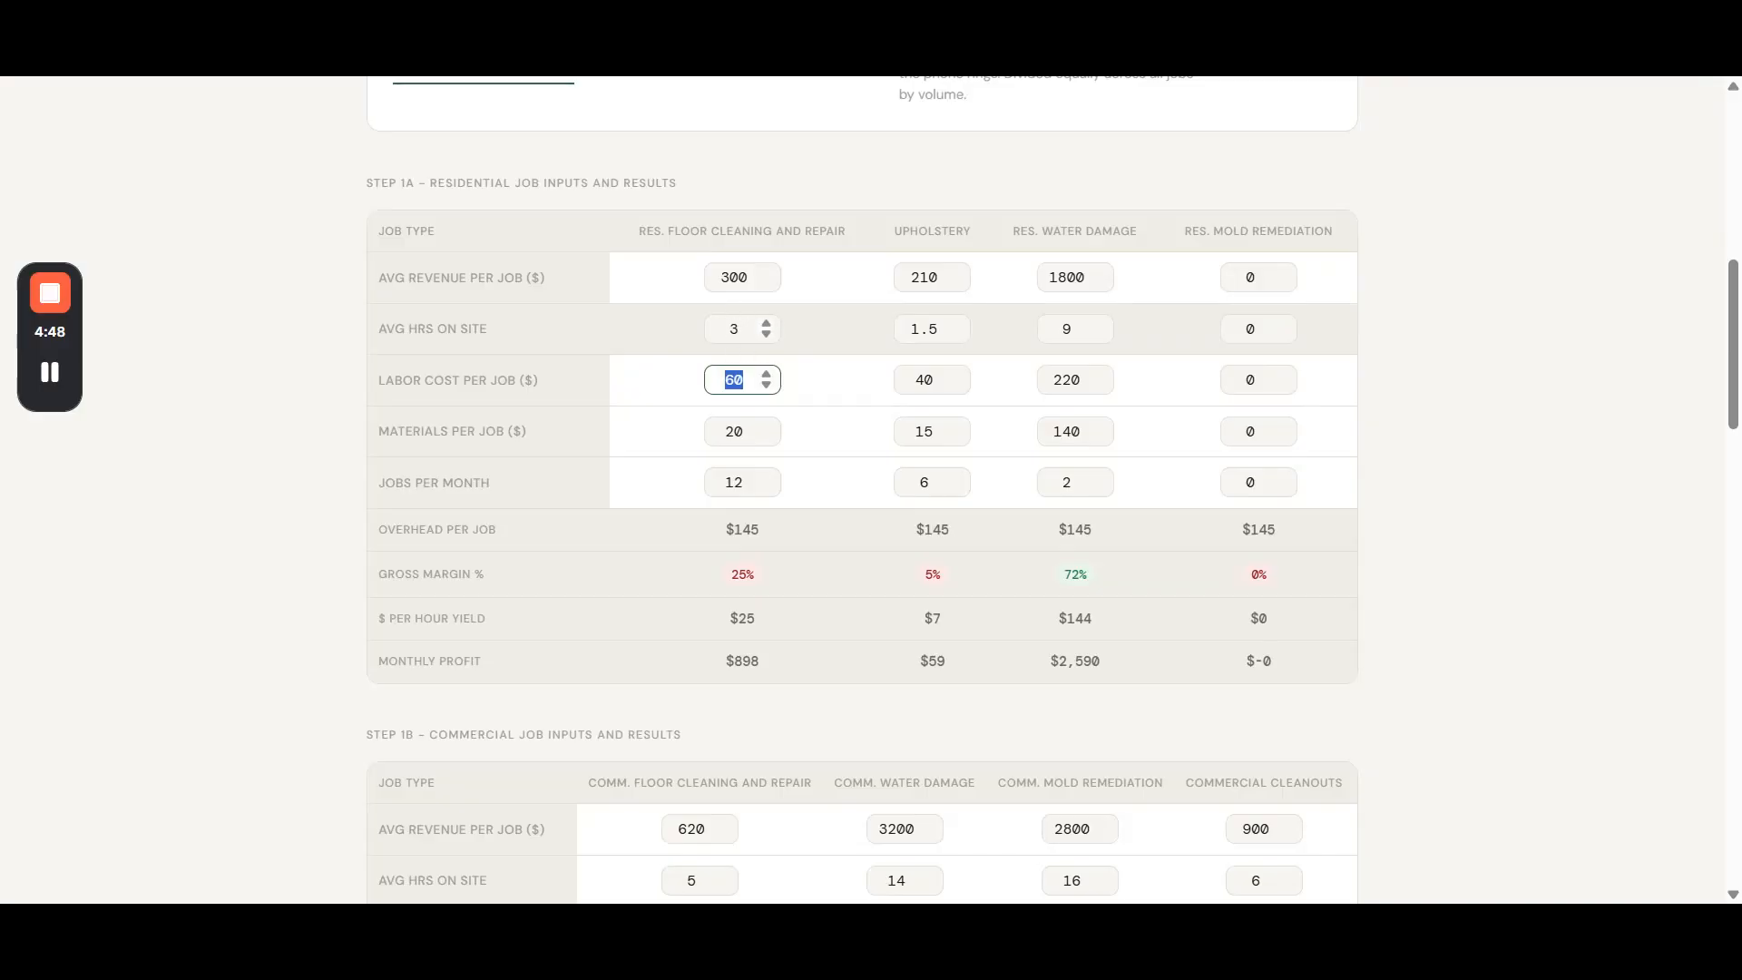
{"action": "type", "text": "75"}
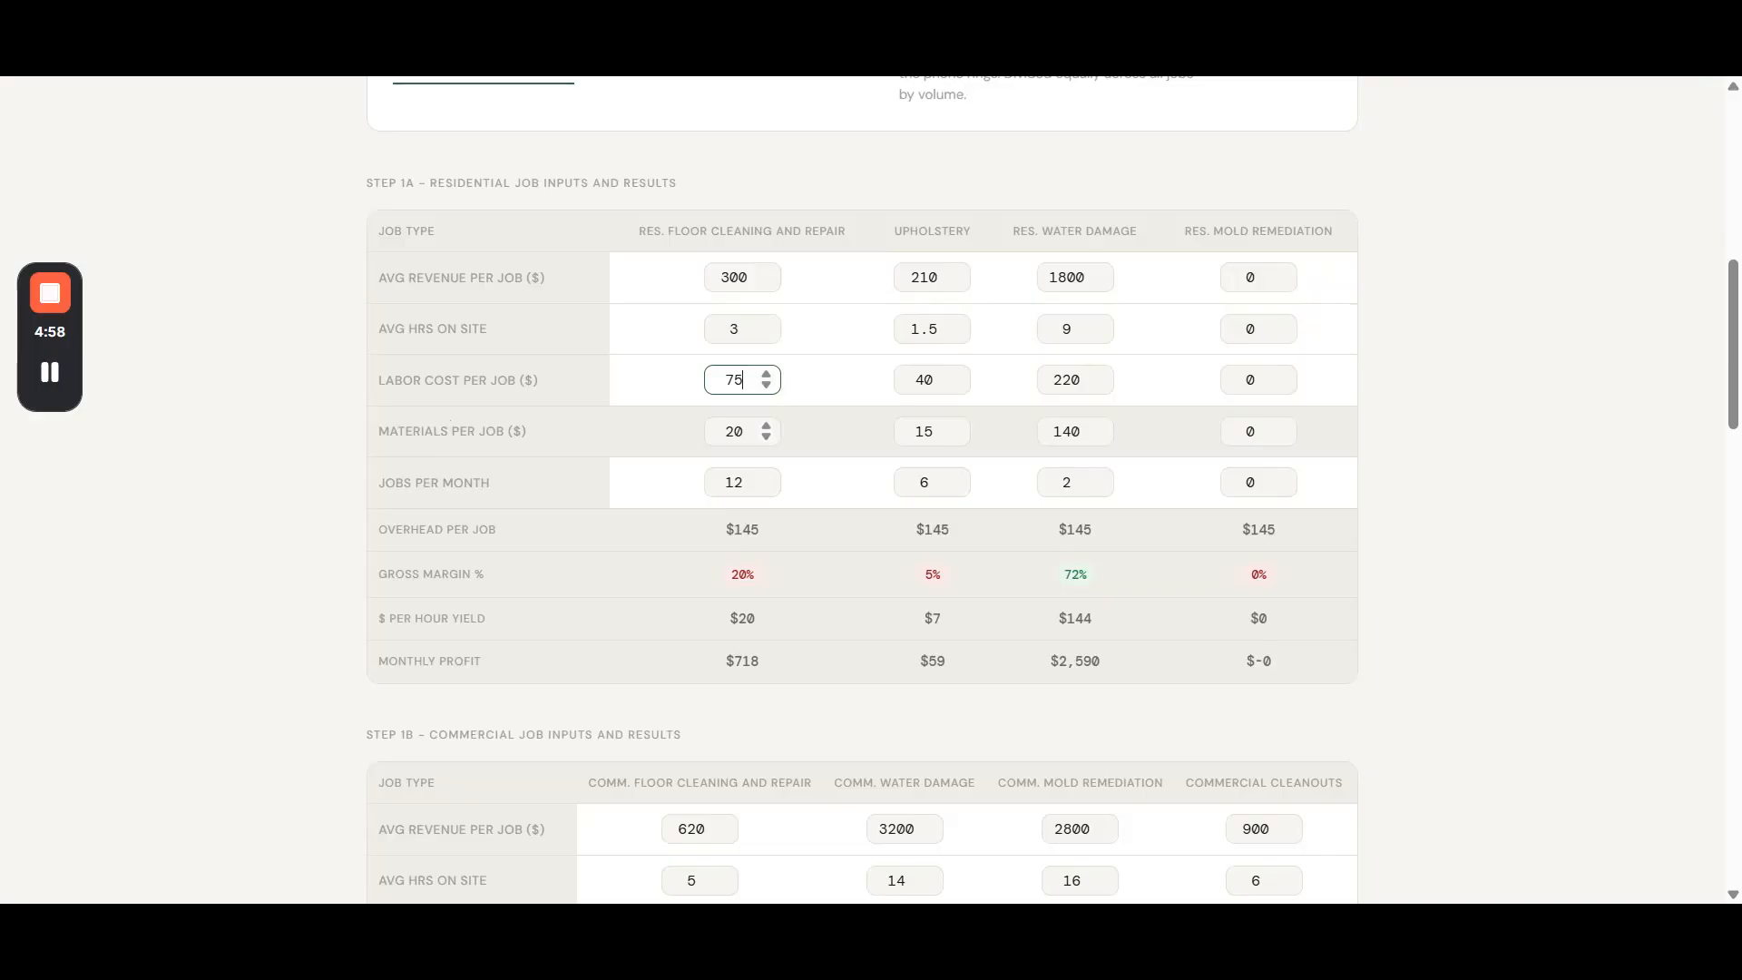
- Set the jobs per month for Res. Floor Cleaning and Repair to 13
{"action": "left_click_drag", "start_coordinate": [746, 433], "coordinate": [689, 439]}
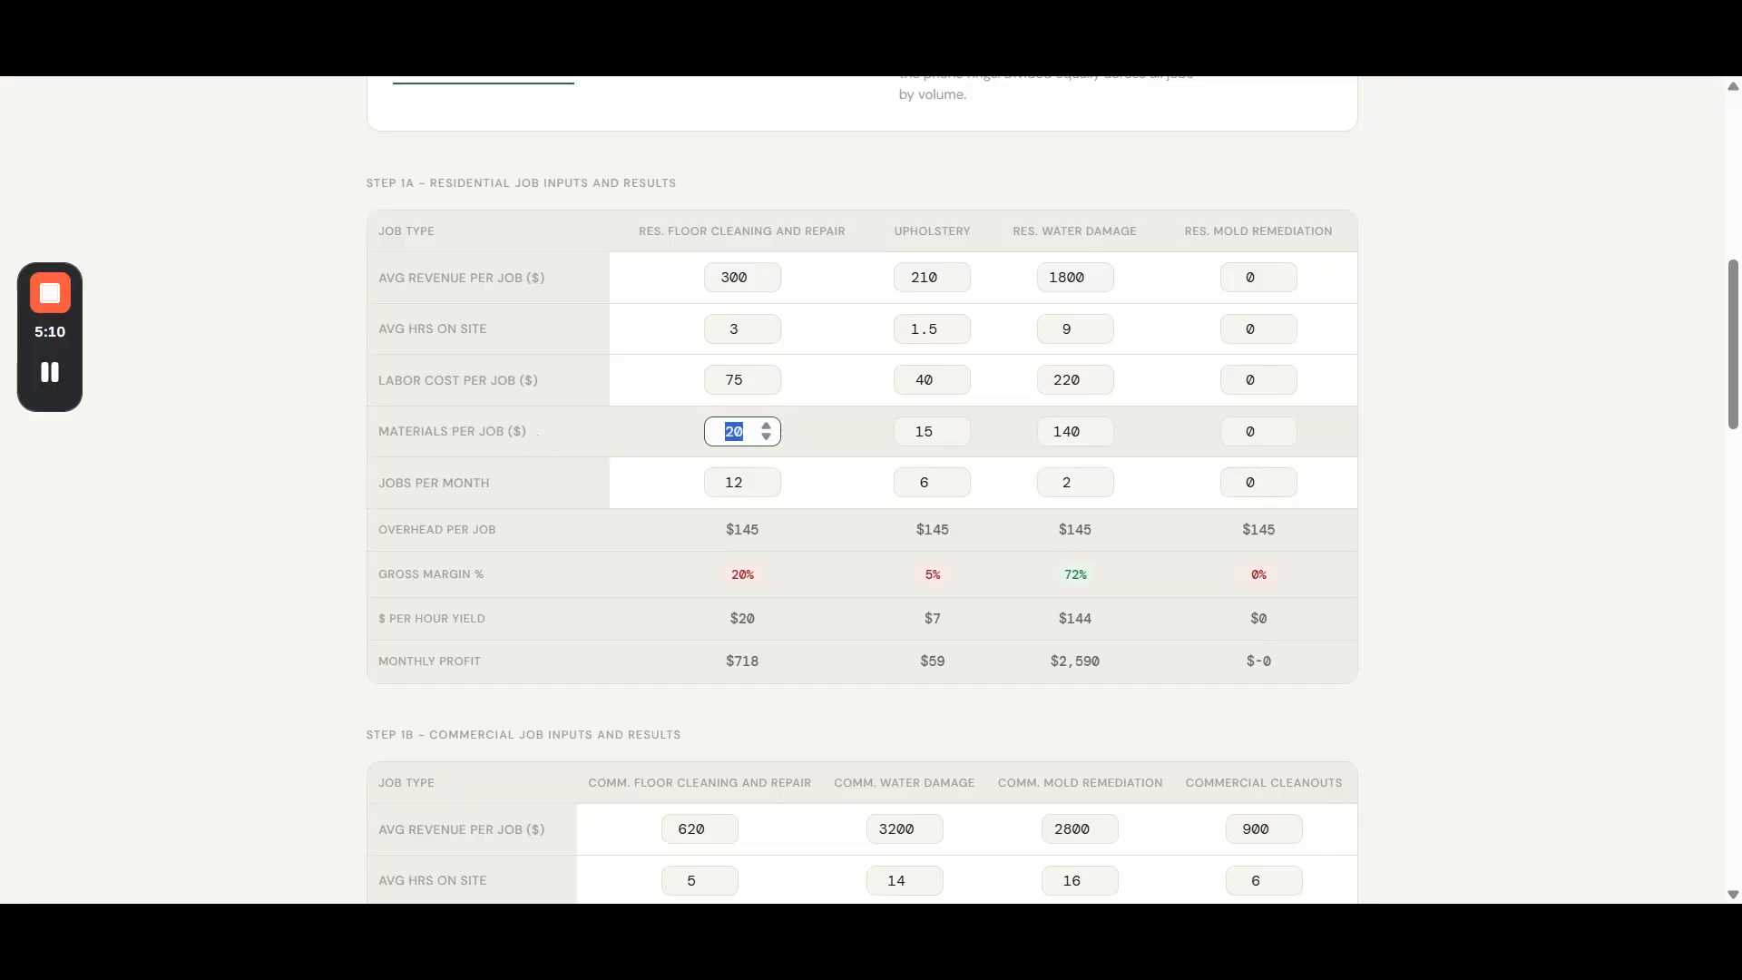
{"action": "left_click", "coordinate": [725, 431]}
{"action": "double_click", "coordinate": [733, 432]}
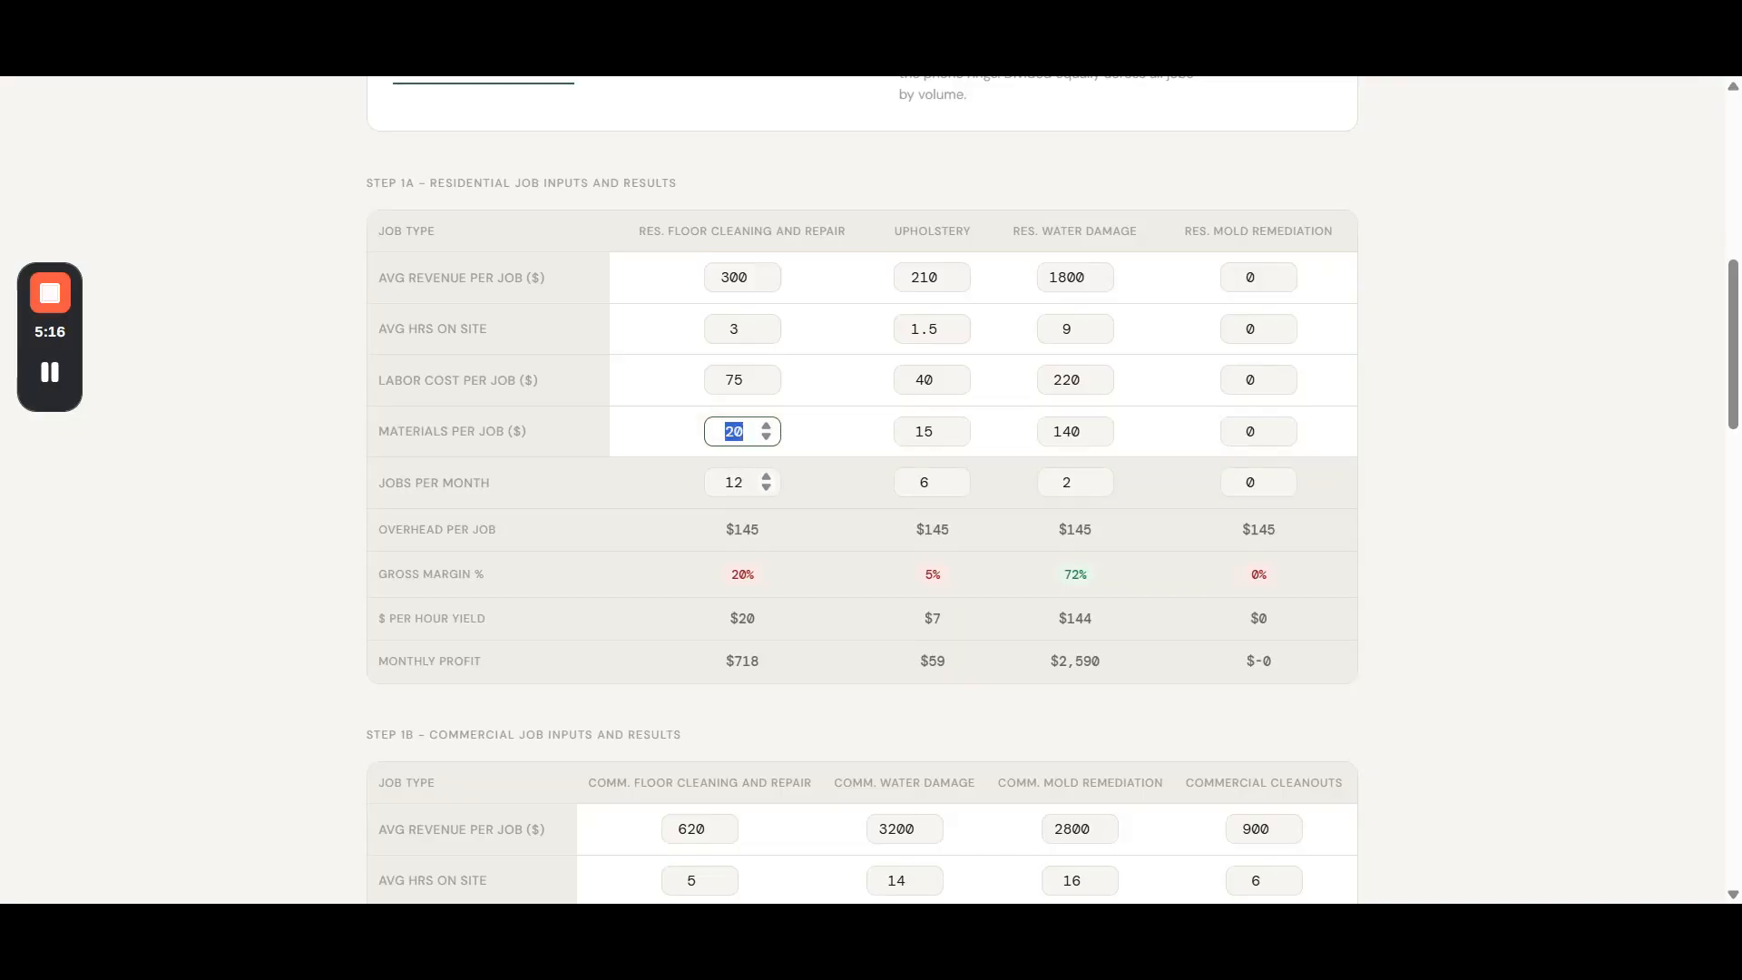
{"action": "key", "text": "Tab"}
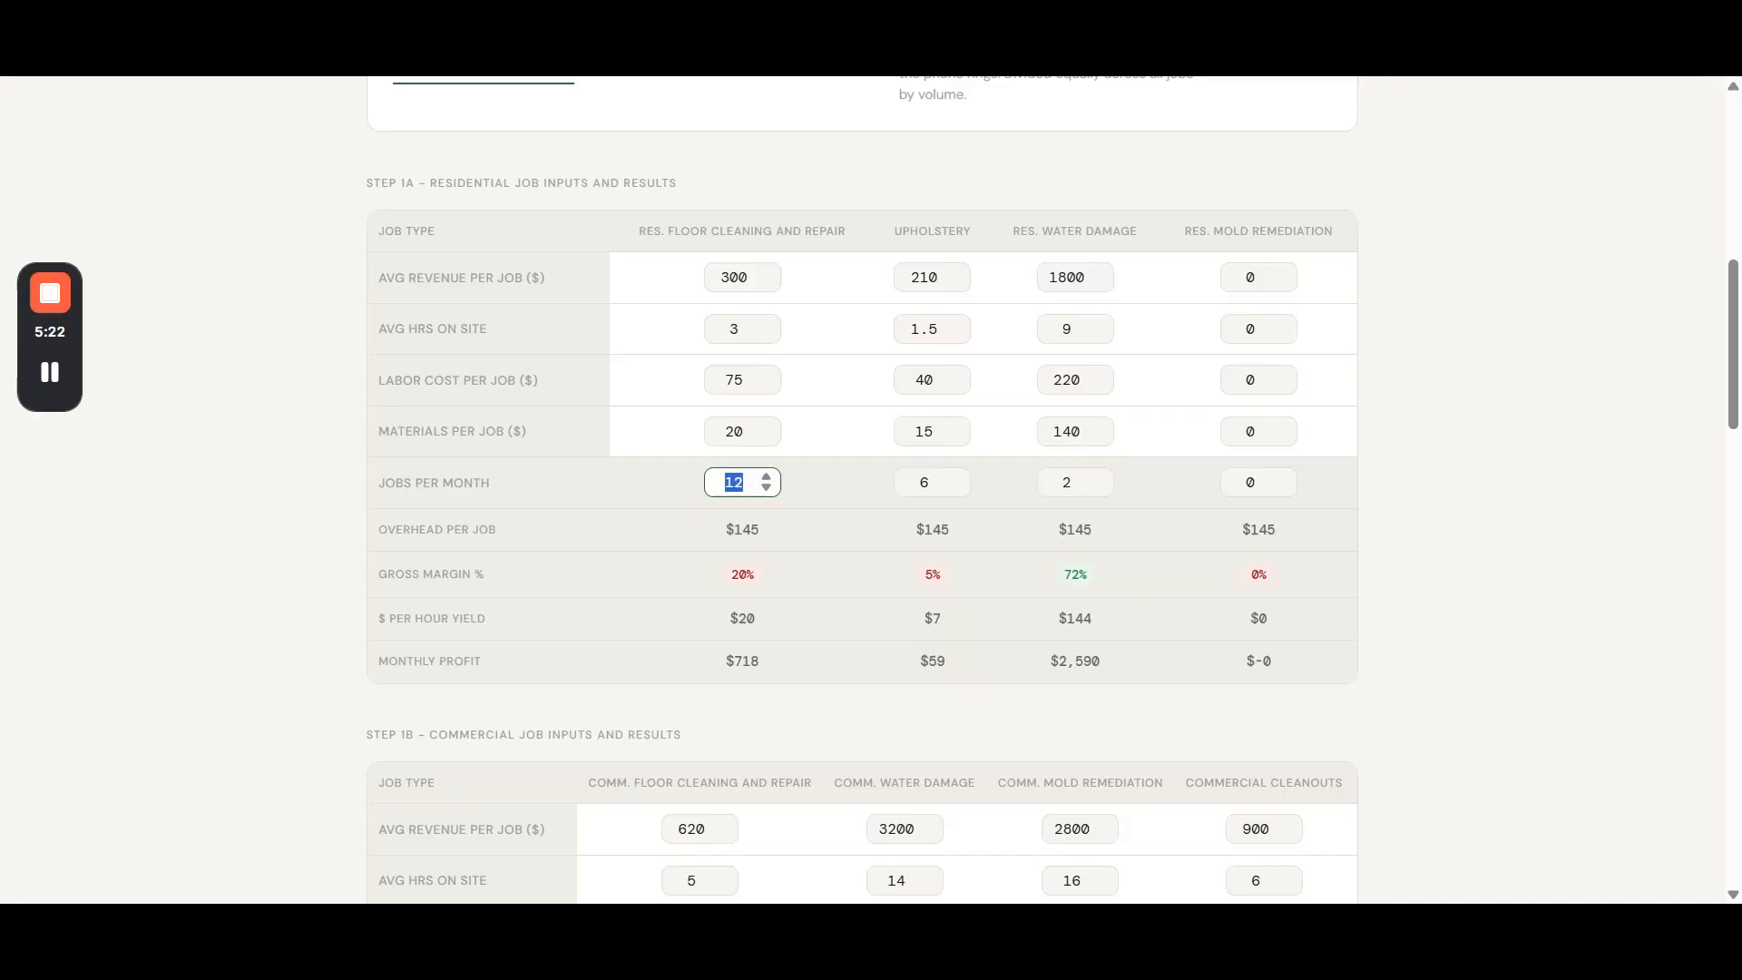
{"action": "type", "text": "13"}
- Compare the overhead per job with the total overhead and the jobs per month of each residential job type
{"action": "scroll", "coordinate": [376, 299], "scroll_direction": "up", "scroll_amount": 3}
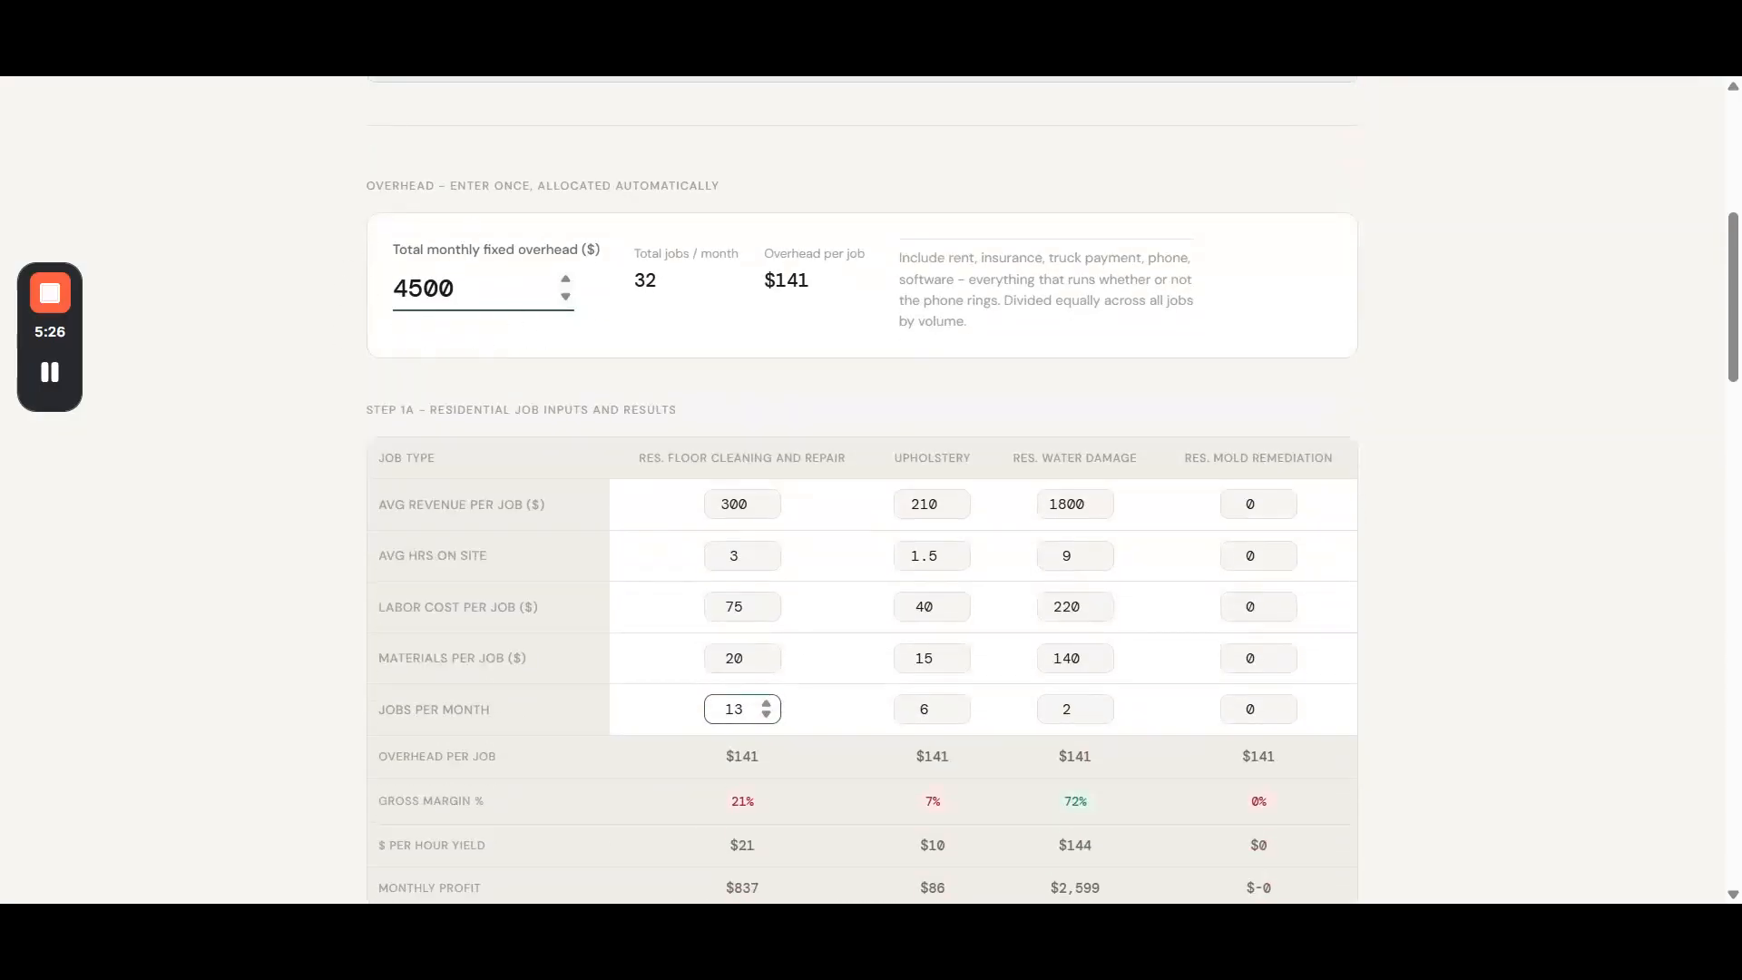
{"action": "scroll", "coordinate": [728, 506], "scroll_direction": "down", "scroll_amount": 2}
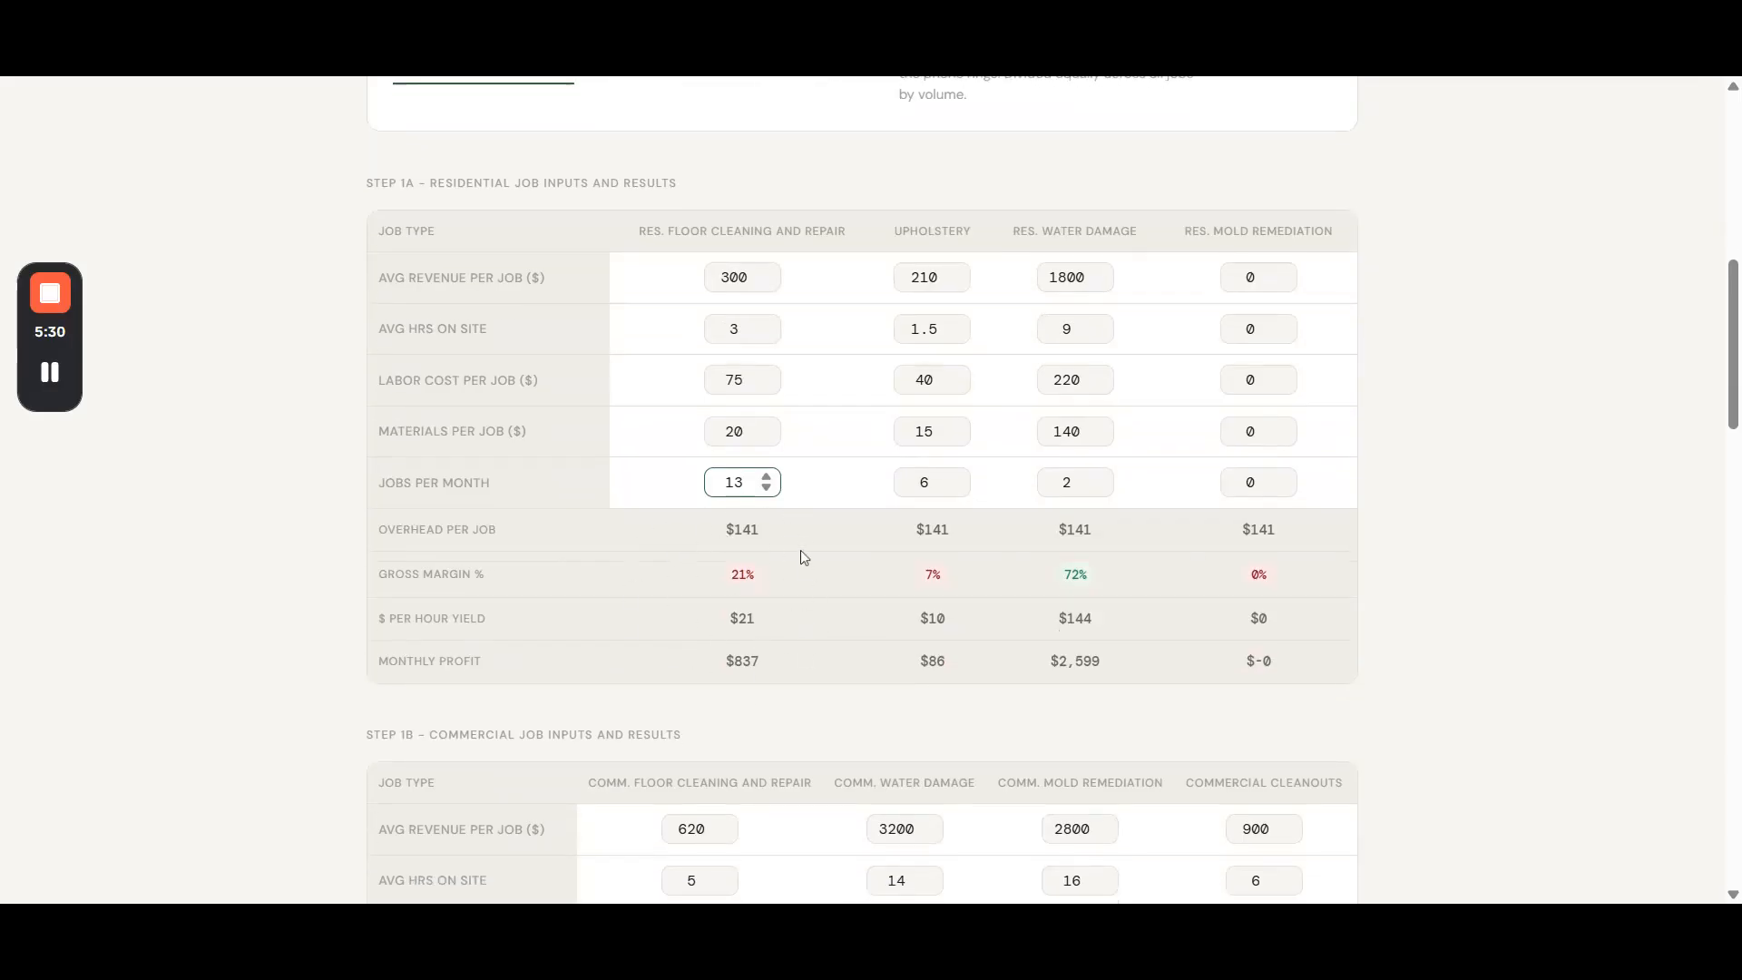
{"action": "double_click", "coordinate": [739, 529]}
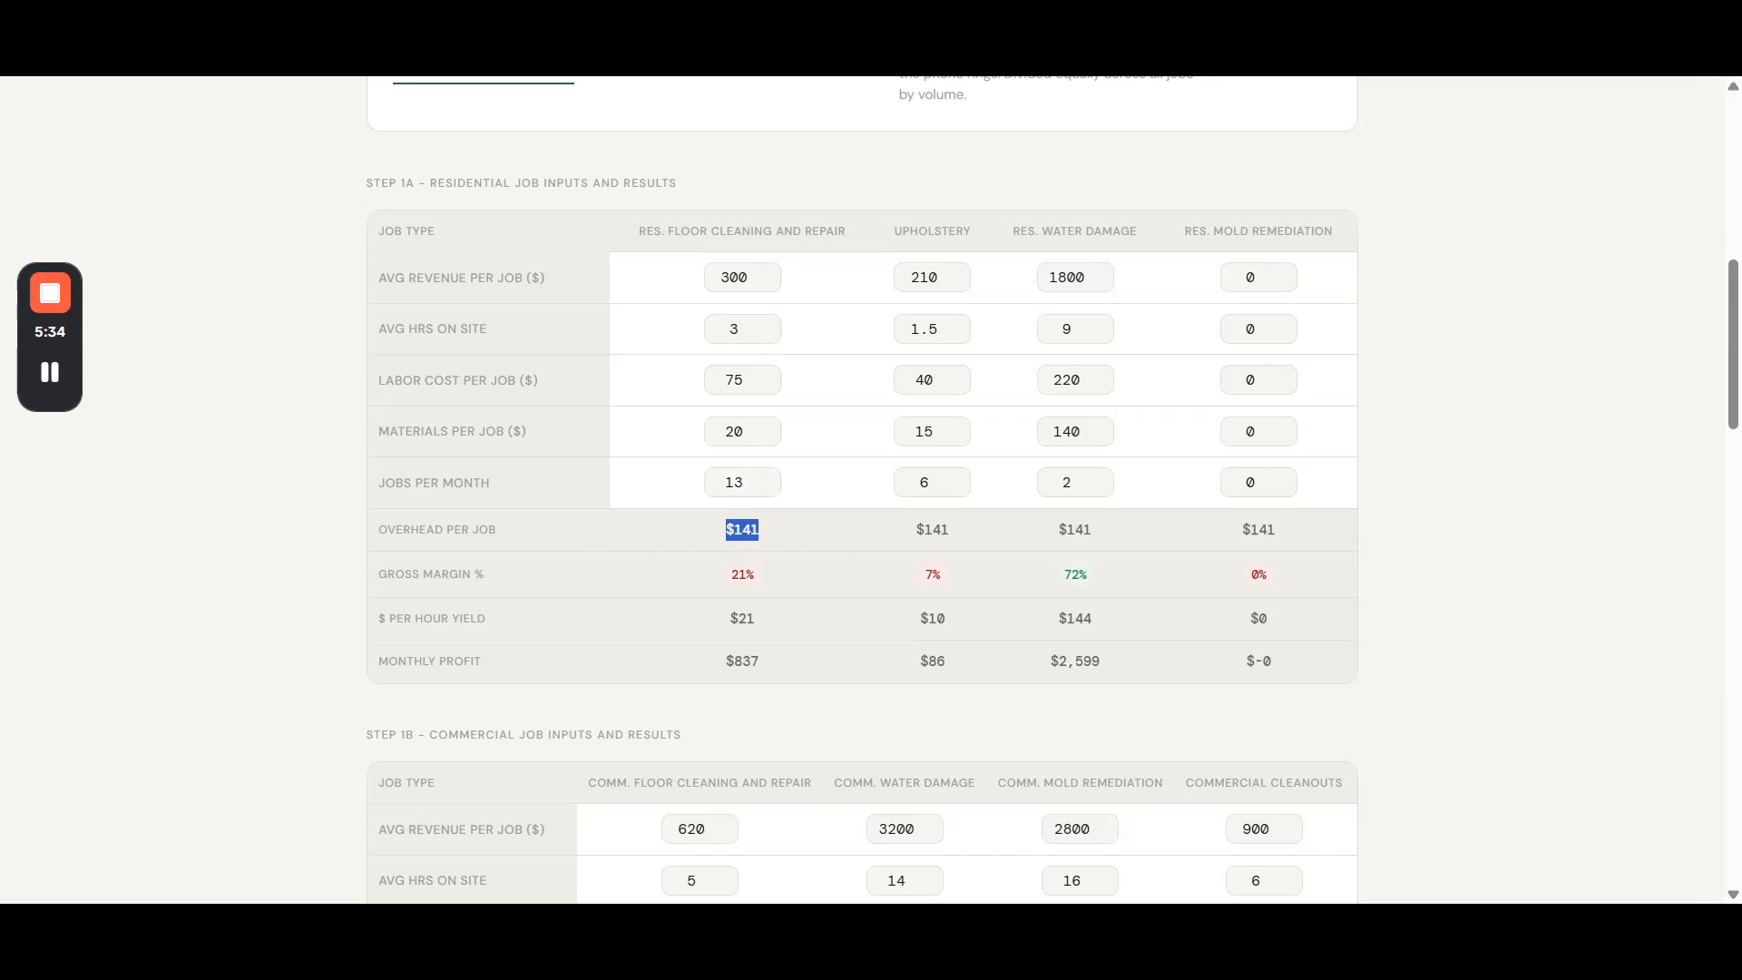
{"action": "scroll", "coordinate": [499, 290], "scroll_direction": "up", "scroll_amount": 2}
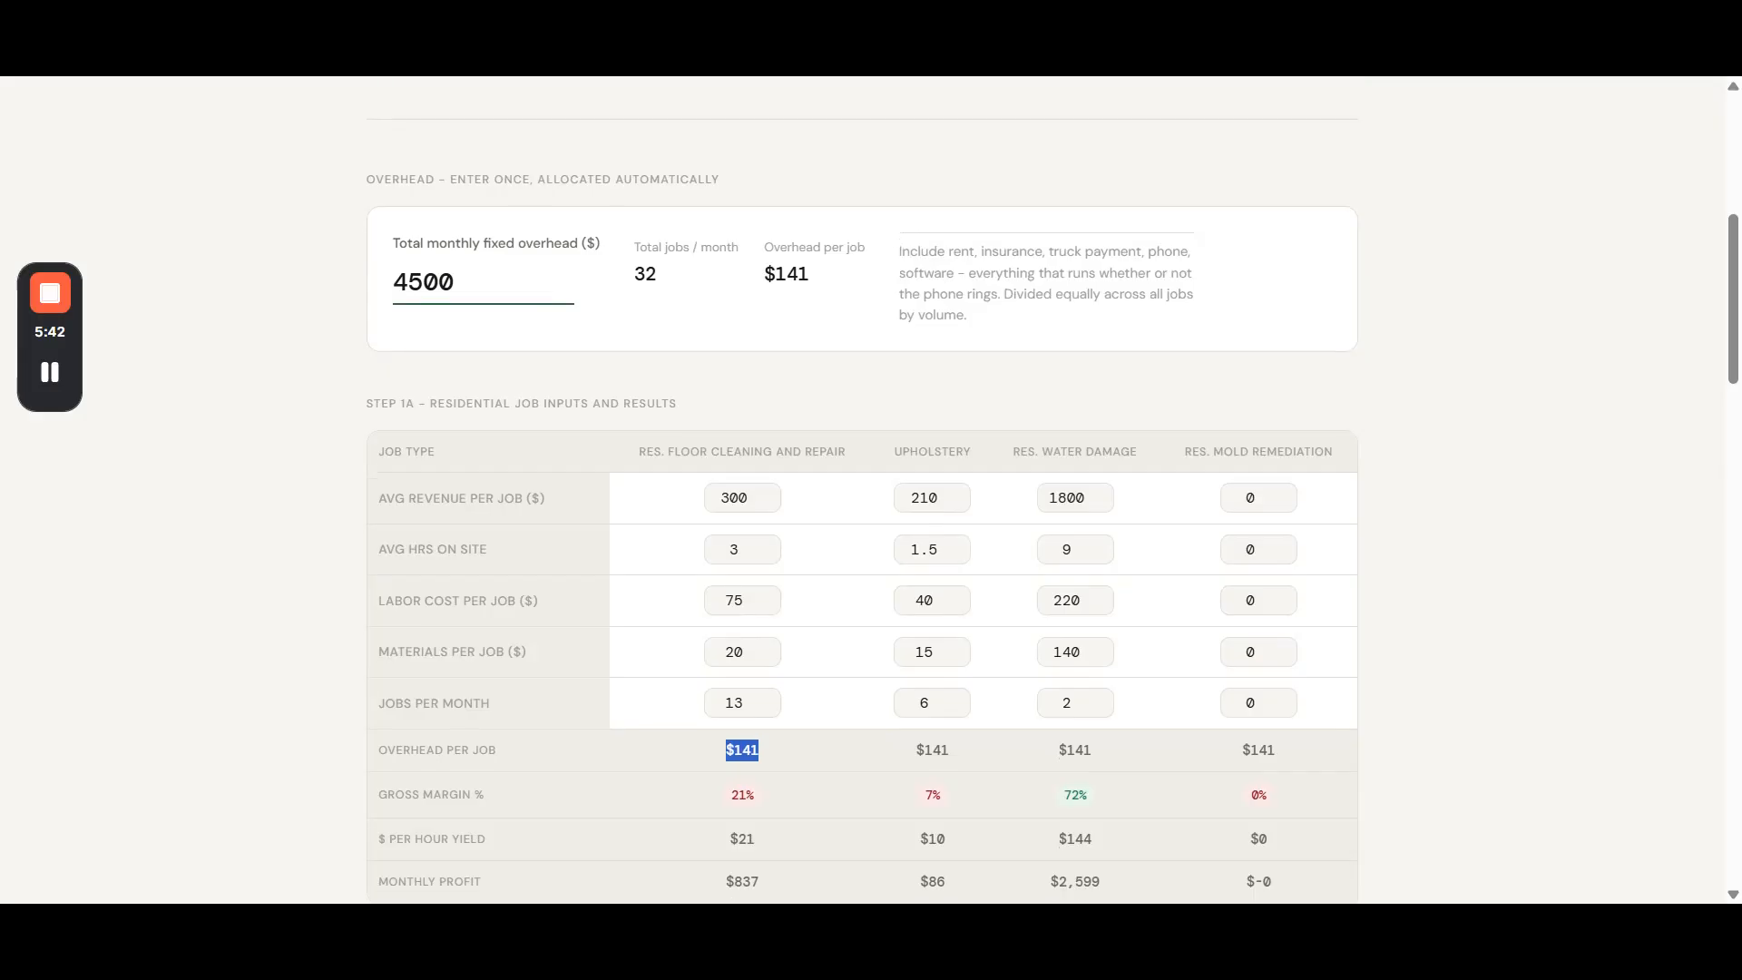
{"action": "scroll", "coordinate": [1275, 746], "scroll_direction": "down", "scroll_amount": 6}
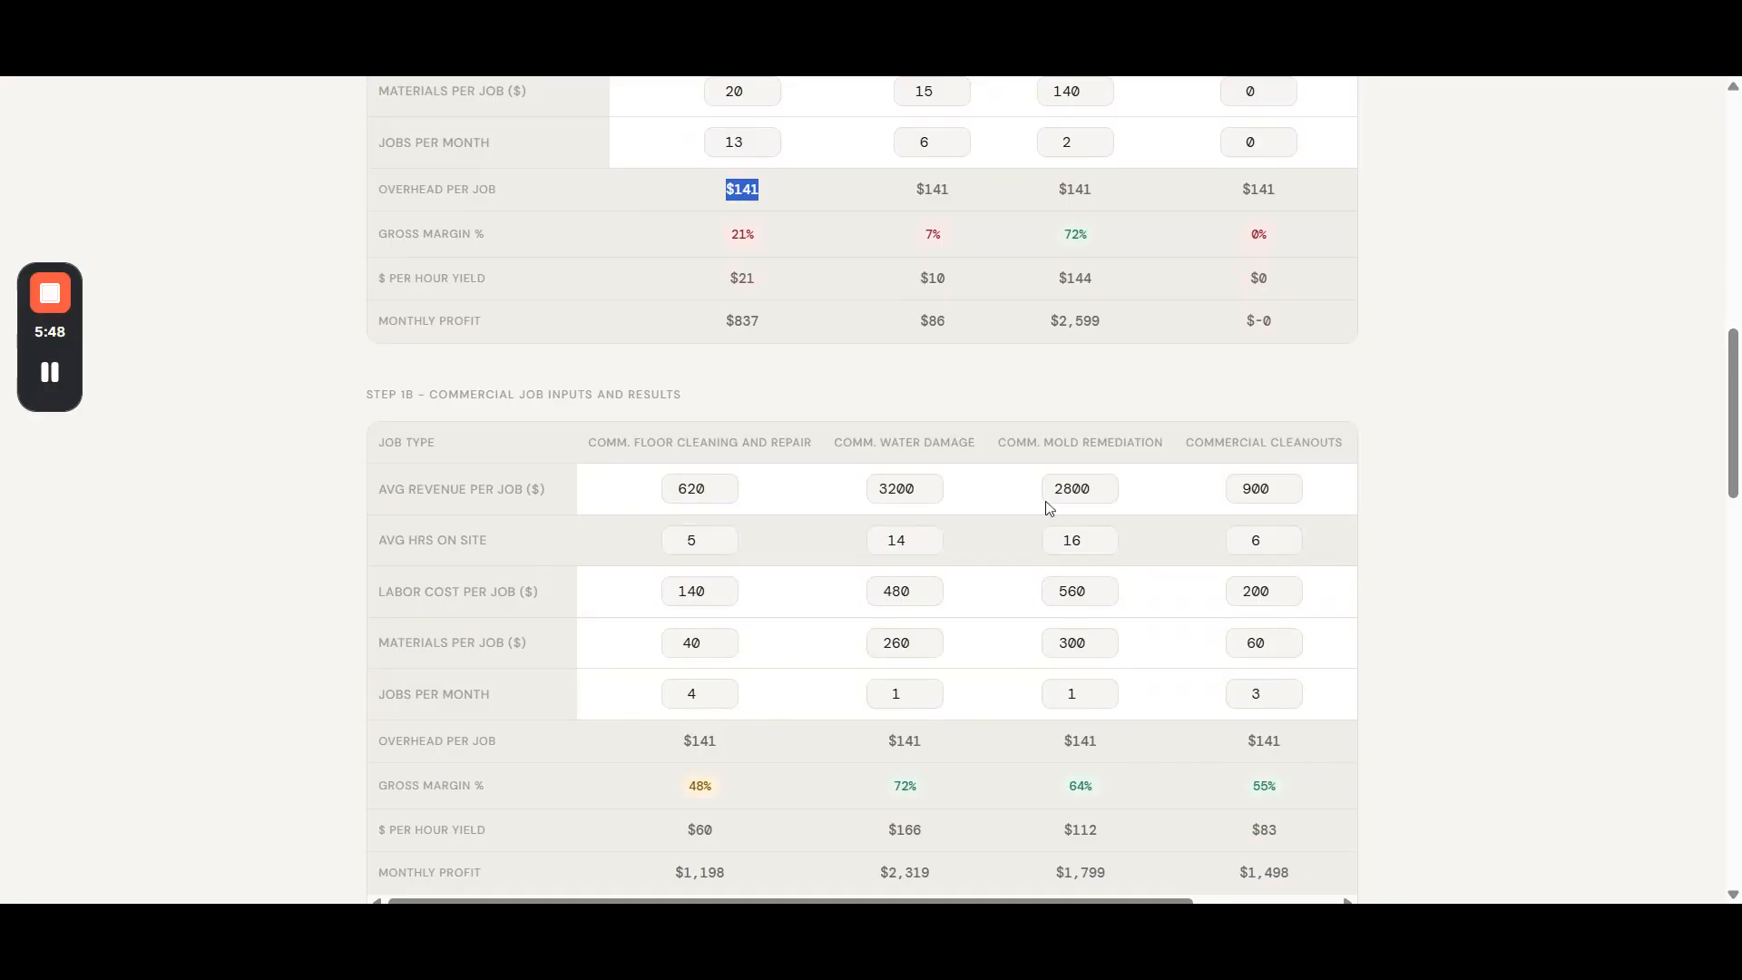
{"action": "scroll", "coordinate": [706, 290], "scroll_direction": "up", "scroll_amount": 3}
{"action": "double_click", "coordinate": [734, 369]}
{"action": "key", "text": "Tab"}
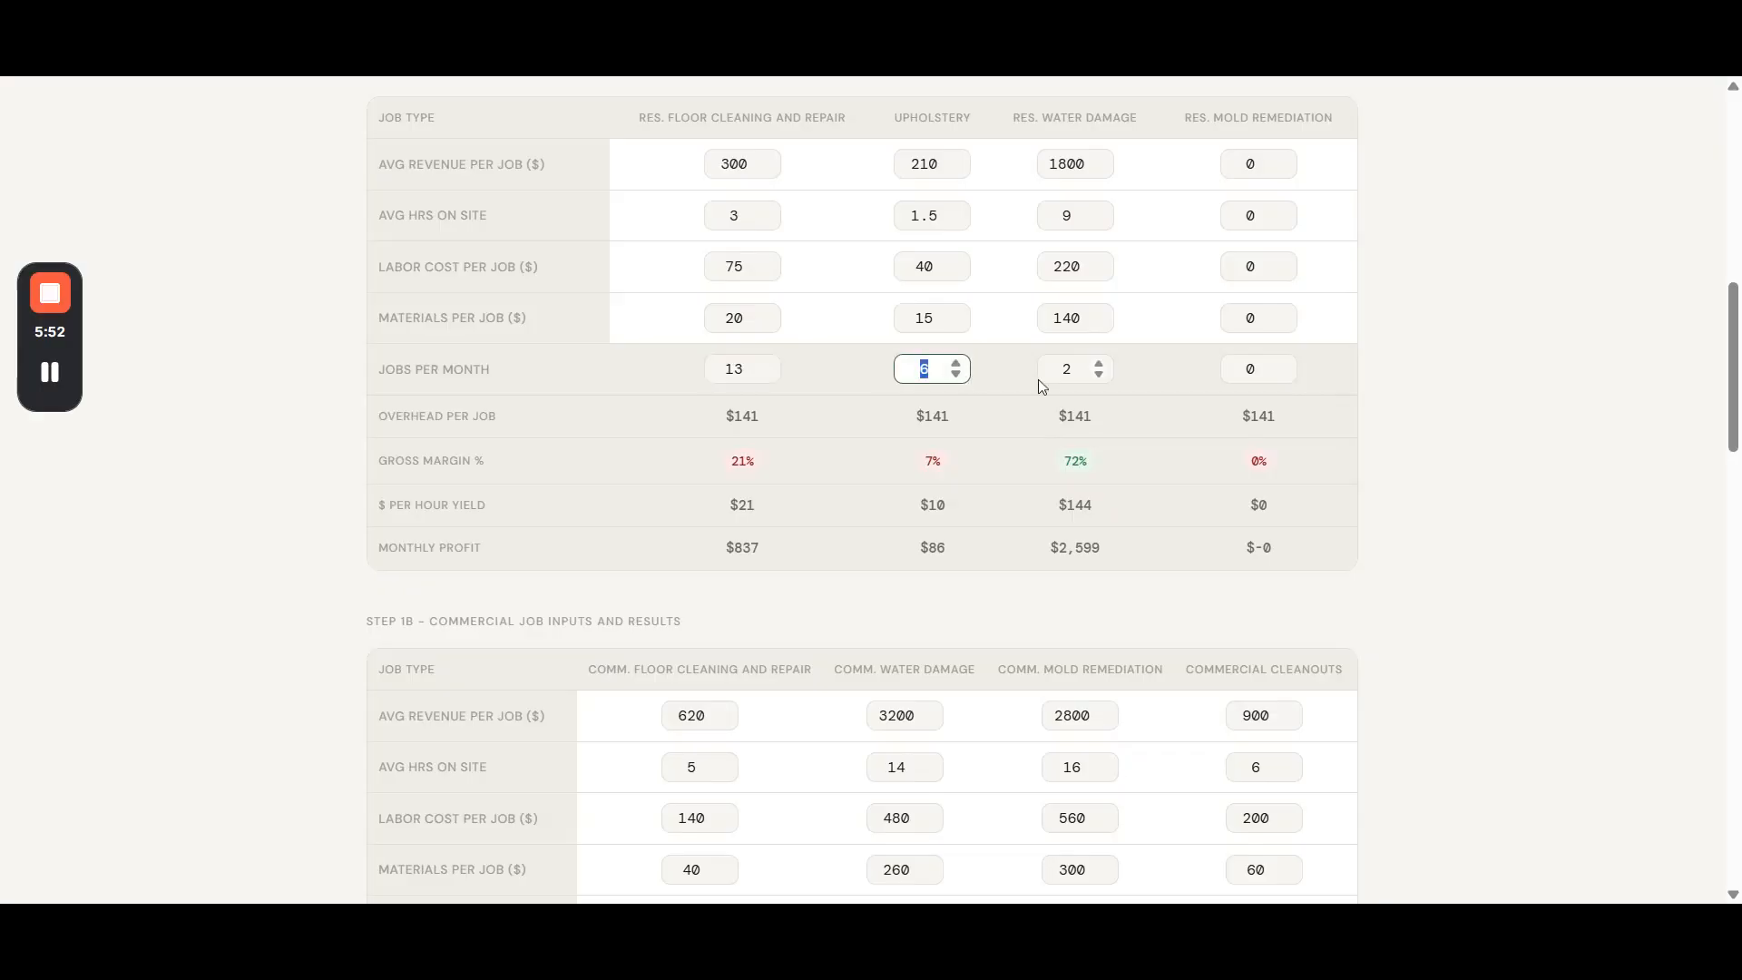
{"action": "key", "text": "Tab"}
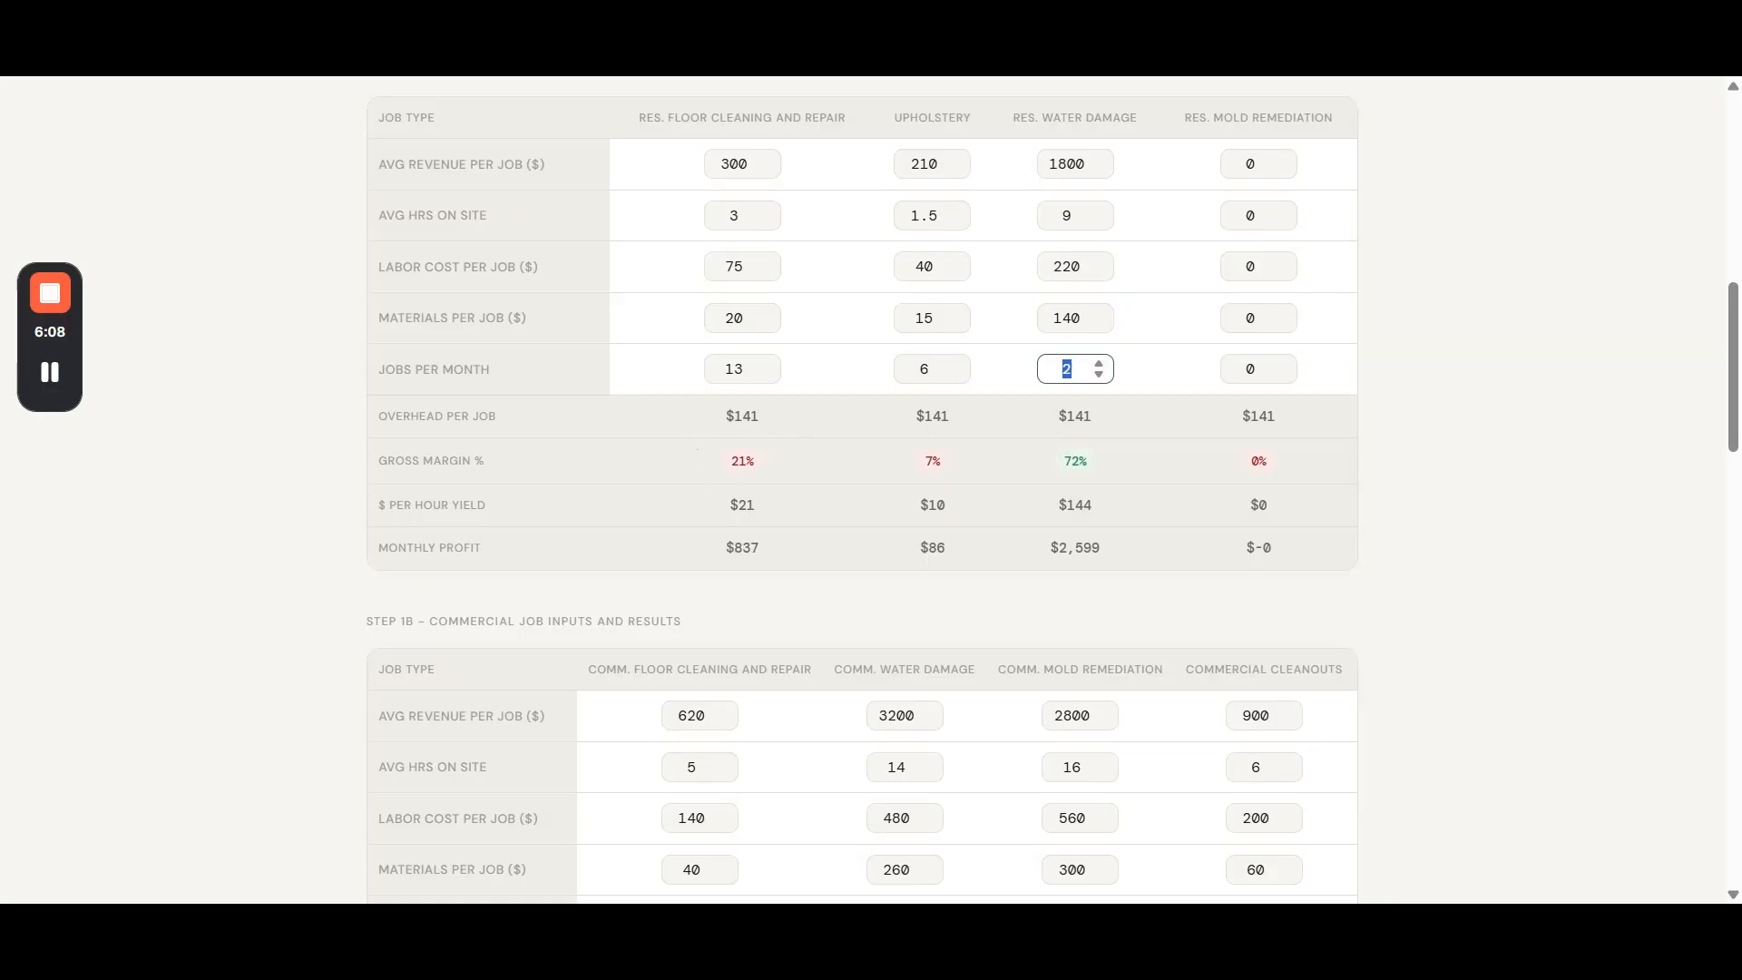
- Examine the gross margin, hourly yield and monthly profit results for the residential job types
{"action": "left_click_drag", "start_coordinate": [729, 460], "coordinate": [755, 463]}
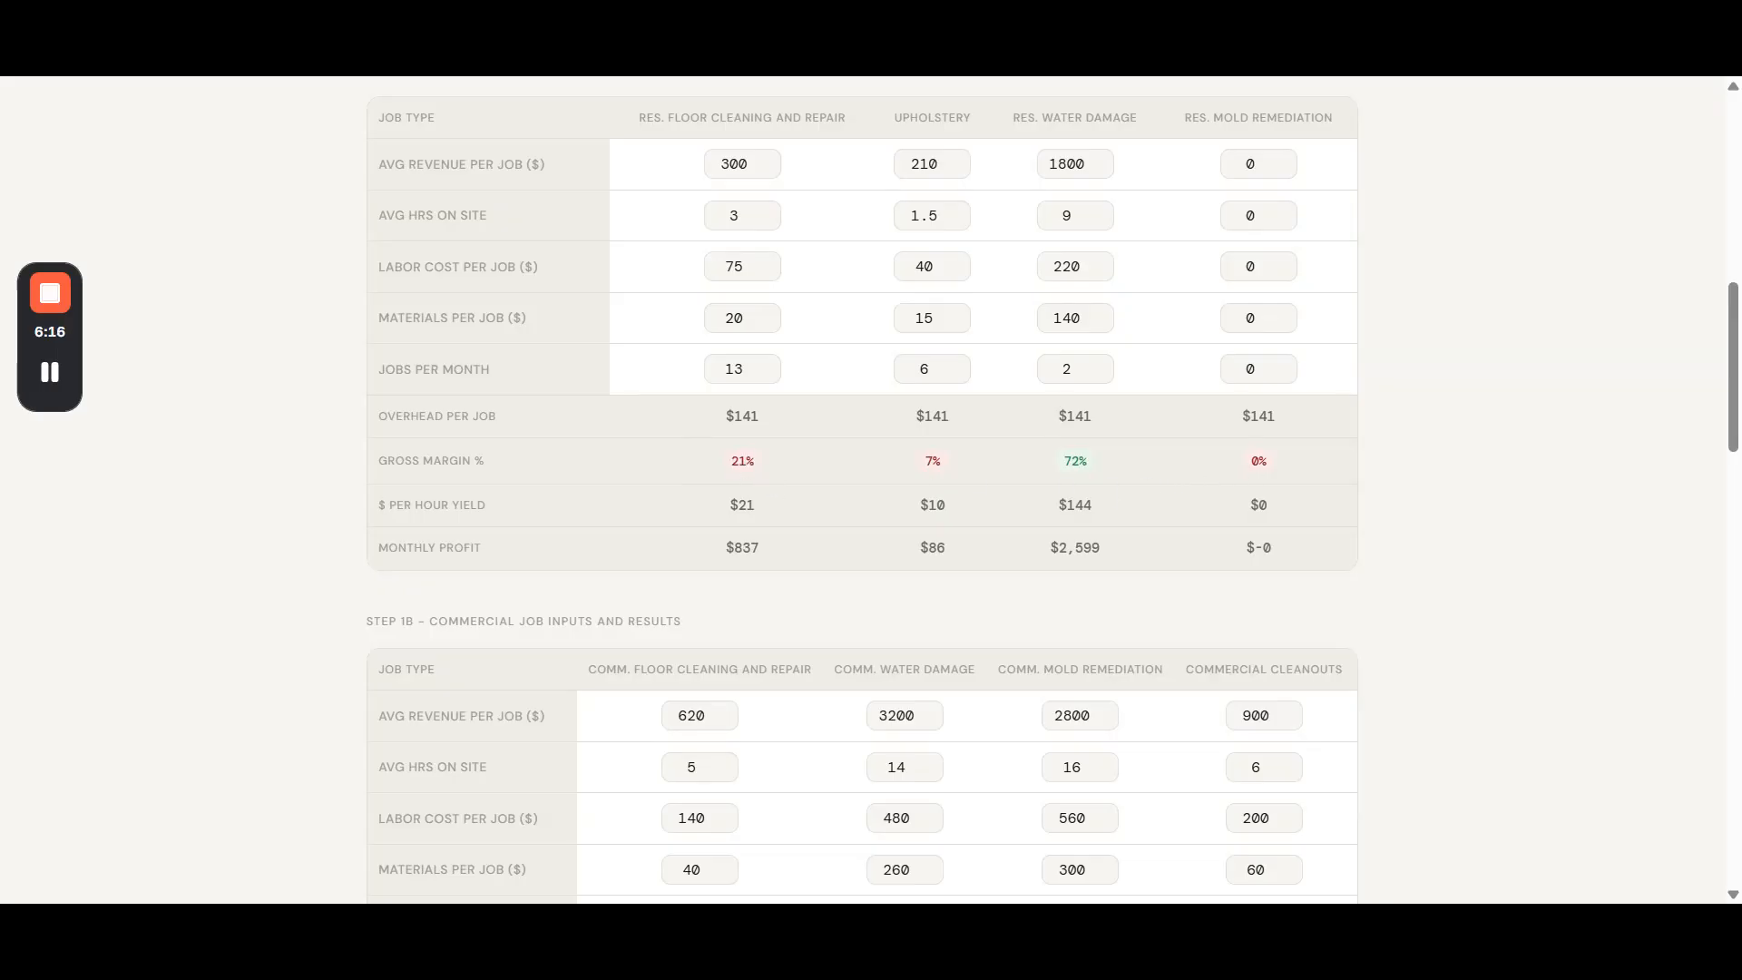
{"action": "left_click_drag", "start_coordinate": [924, 464], "coordinate": [941, 465]}
{"action": "left_click", "coordinate": [958, 465]}
{"action": "left_click", "coordinate": [1107, 464]}
{"action": "triple_click", "coordinate": [746, 505]}
{"action": "triple_click", "coordinate": [948, 508]}
{"action": "left_click", "coordinate": [1103, 513]}
{"action": "left_click_drag", "start_coordinate": [1103, 514], "coordinate": [1048, 513]}
{"action": "left_click_drag", "start_coordinate": [397, 547], "coordinate": [486, 553]}
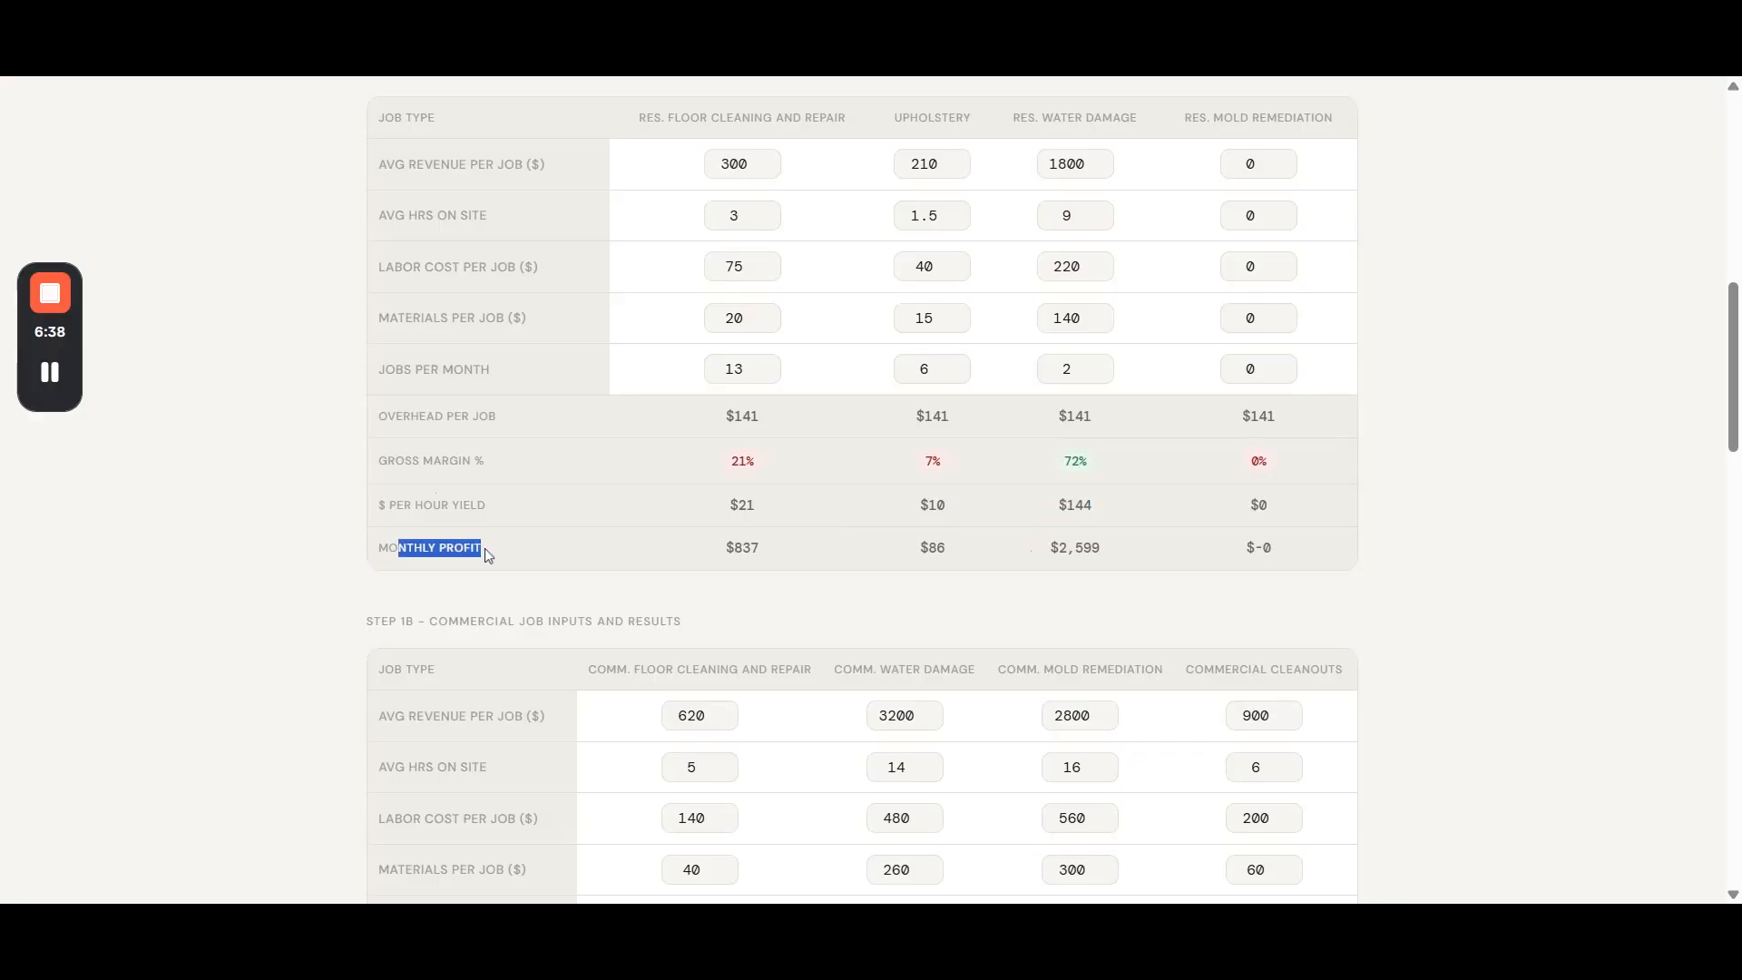
{"action": "left_click_drag", "start_coordinate": [762, 550], "coordinate": [724, 548]}
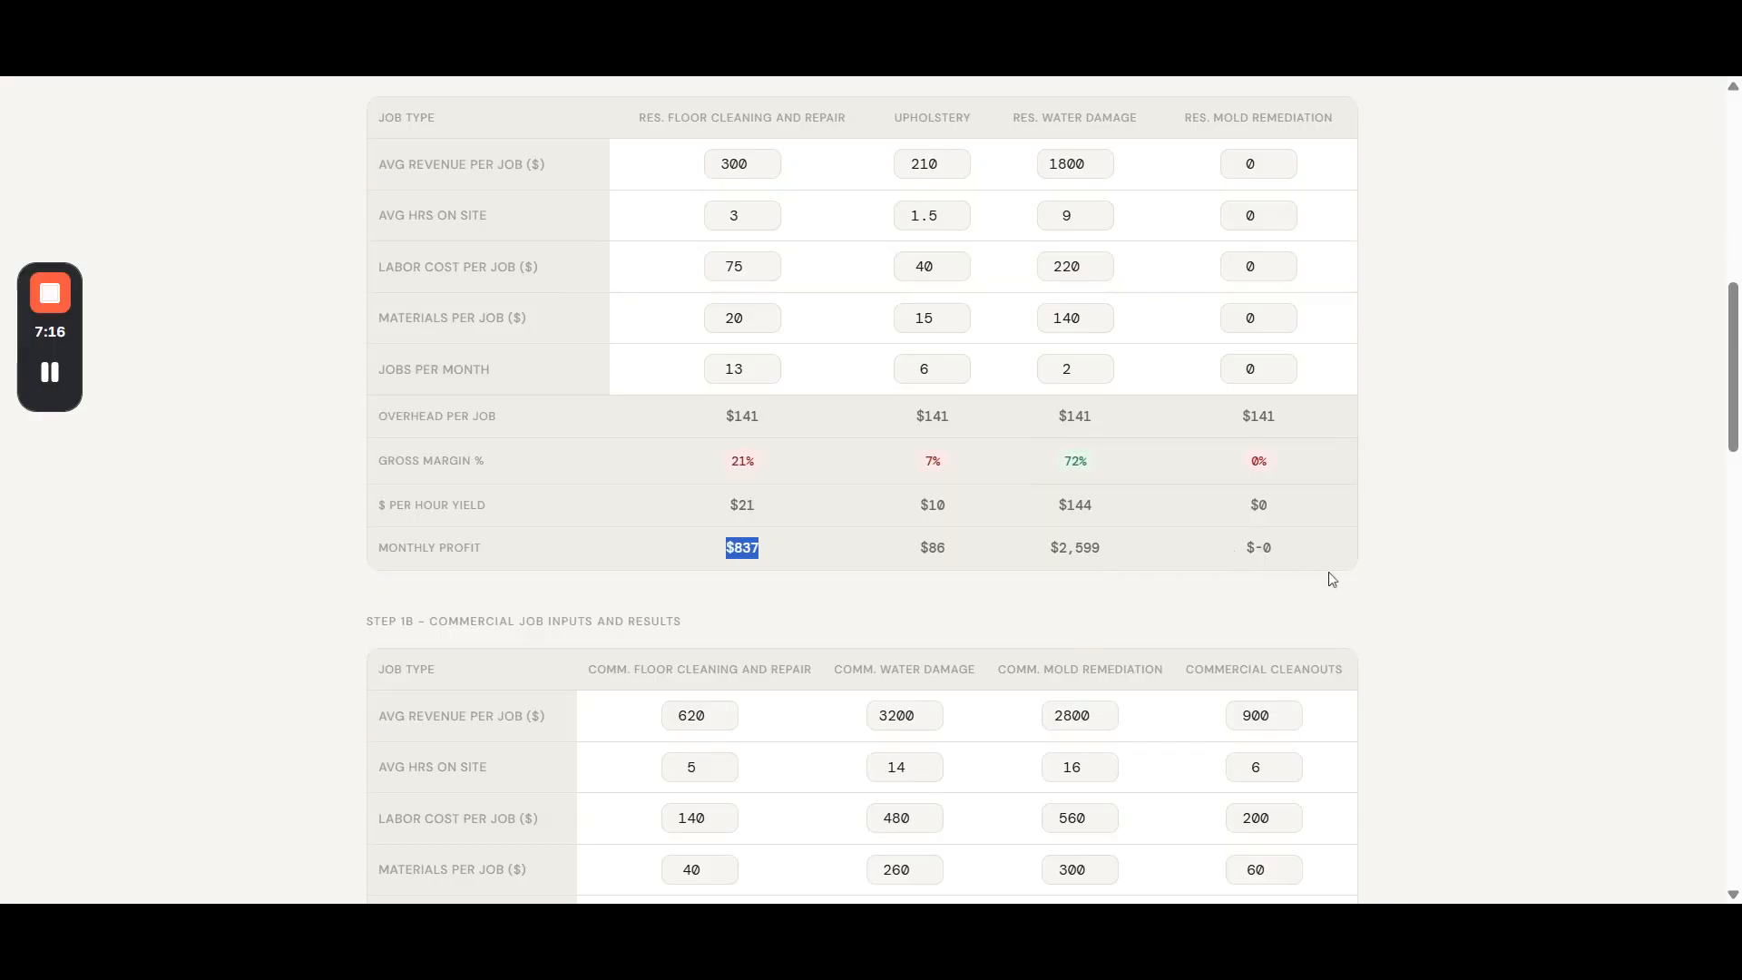
- Examine the commercial job results and the summary totals for monthly revenue, profit, jobs and overhead per job
{"action": "scroll", "coordinate": [1471, 594], "scroll_direction": "down", "scroll_amount": 5}
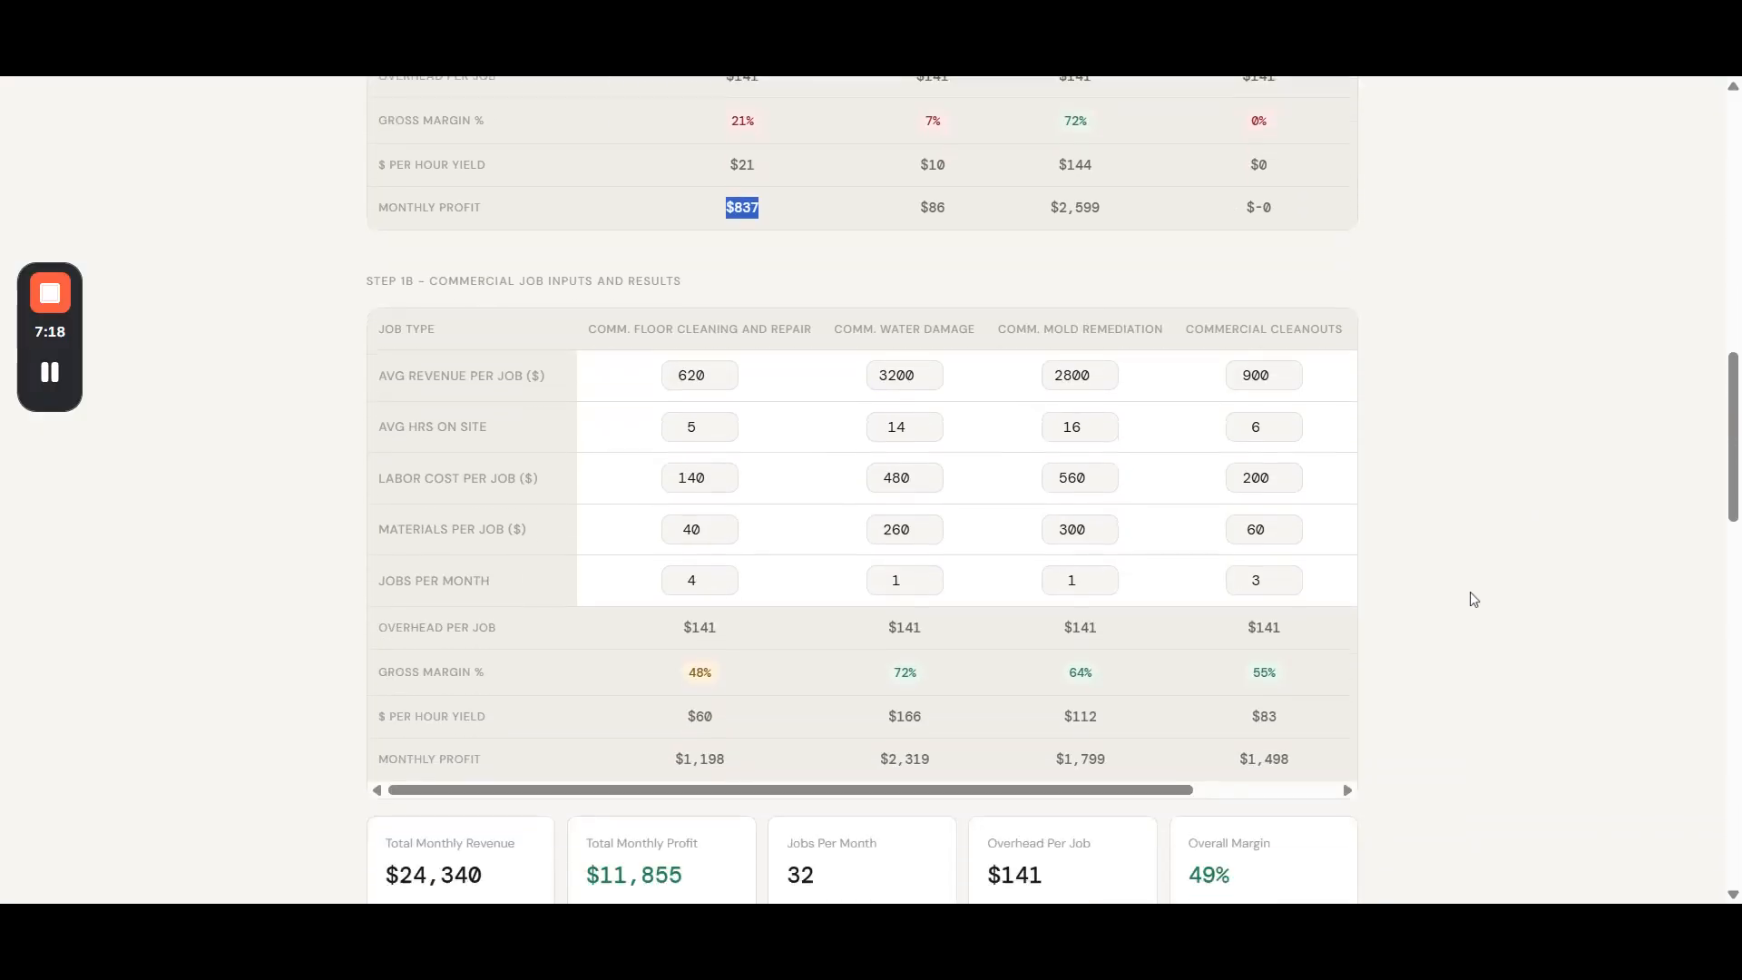
{"action": "scroll", "coordinate": [1471, 598], "scroll_direction": "down", "scroll_amount": 2}
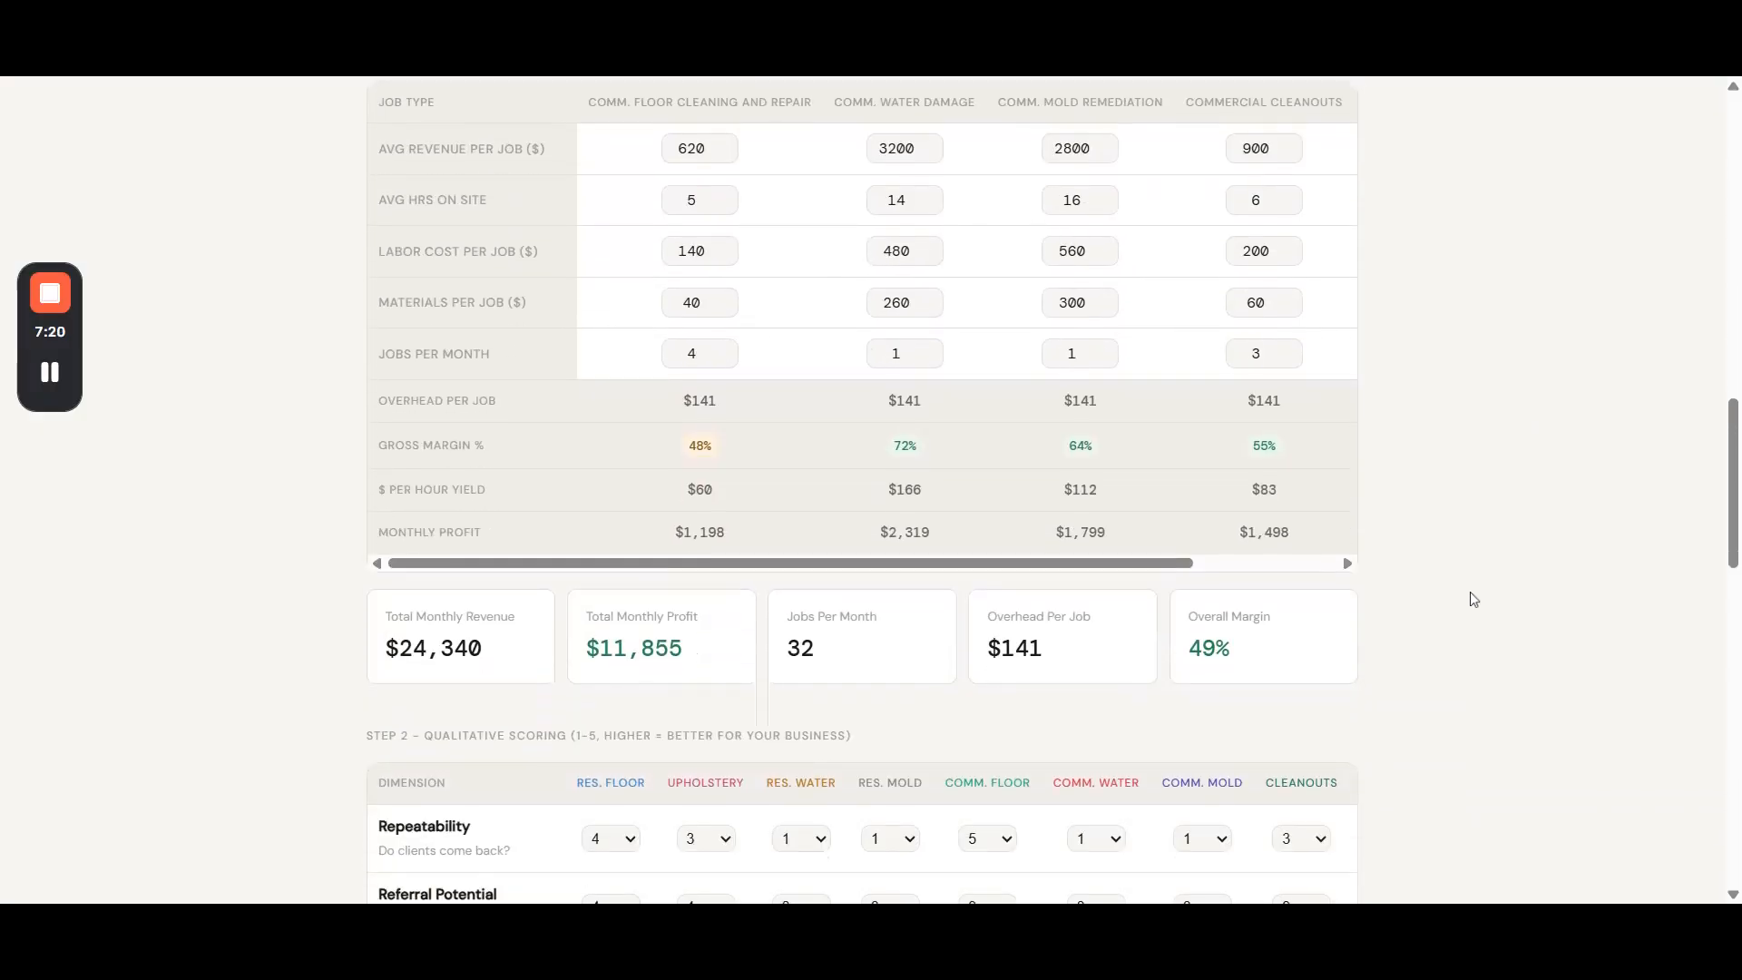
{"action": "scroll", "coordinate": [1469, 592], "scroll_direction": "down", "scroll_amount": 3}
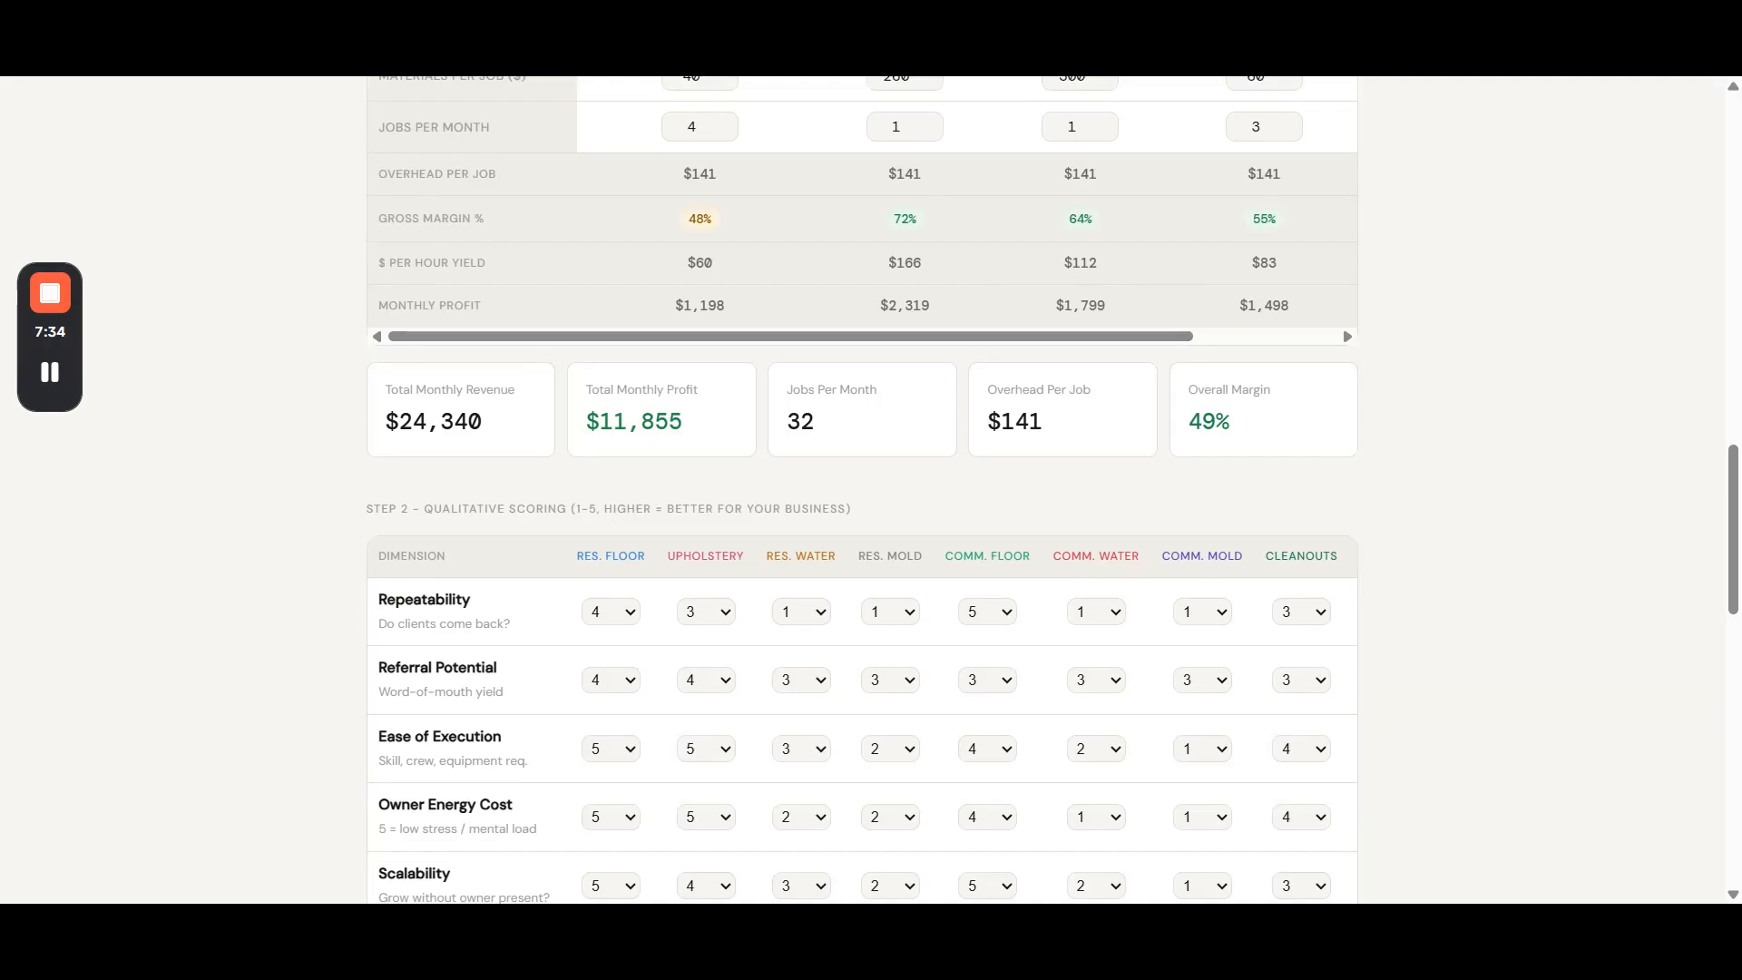
{"action": "left_click_drag", "start_coordinate": [391, 389], "coordinate": [494, 427]}
{"action": "left_click_drag", "start_coordinate": [586, 389], "coordinate": [826, 427]}
{"action": "left_click", "coordinate": [986, 391]}
{"action": "left_click_drag", "start_coordinate": [996, 389], "coordinate": [1058, 420]}
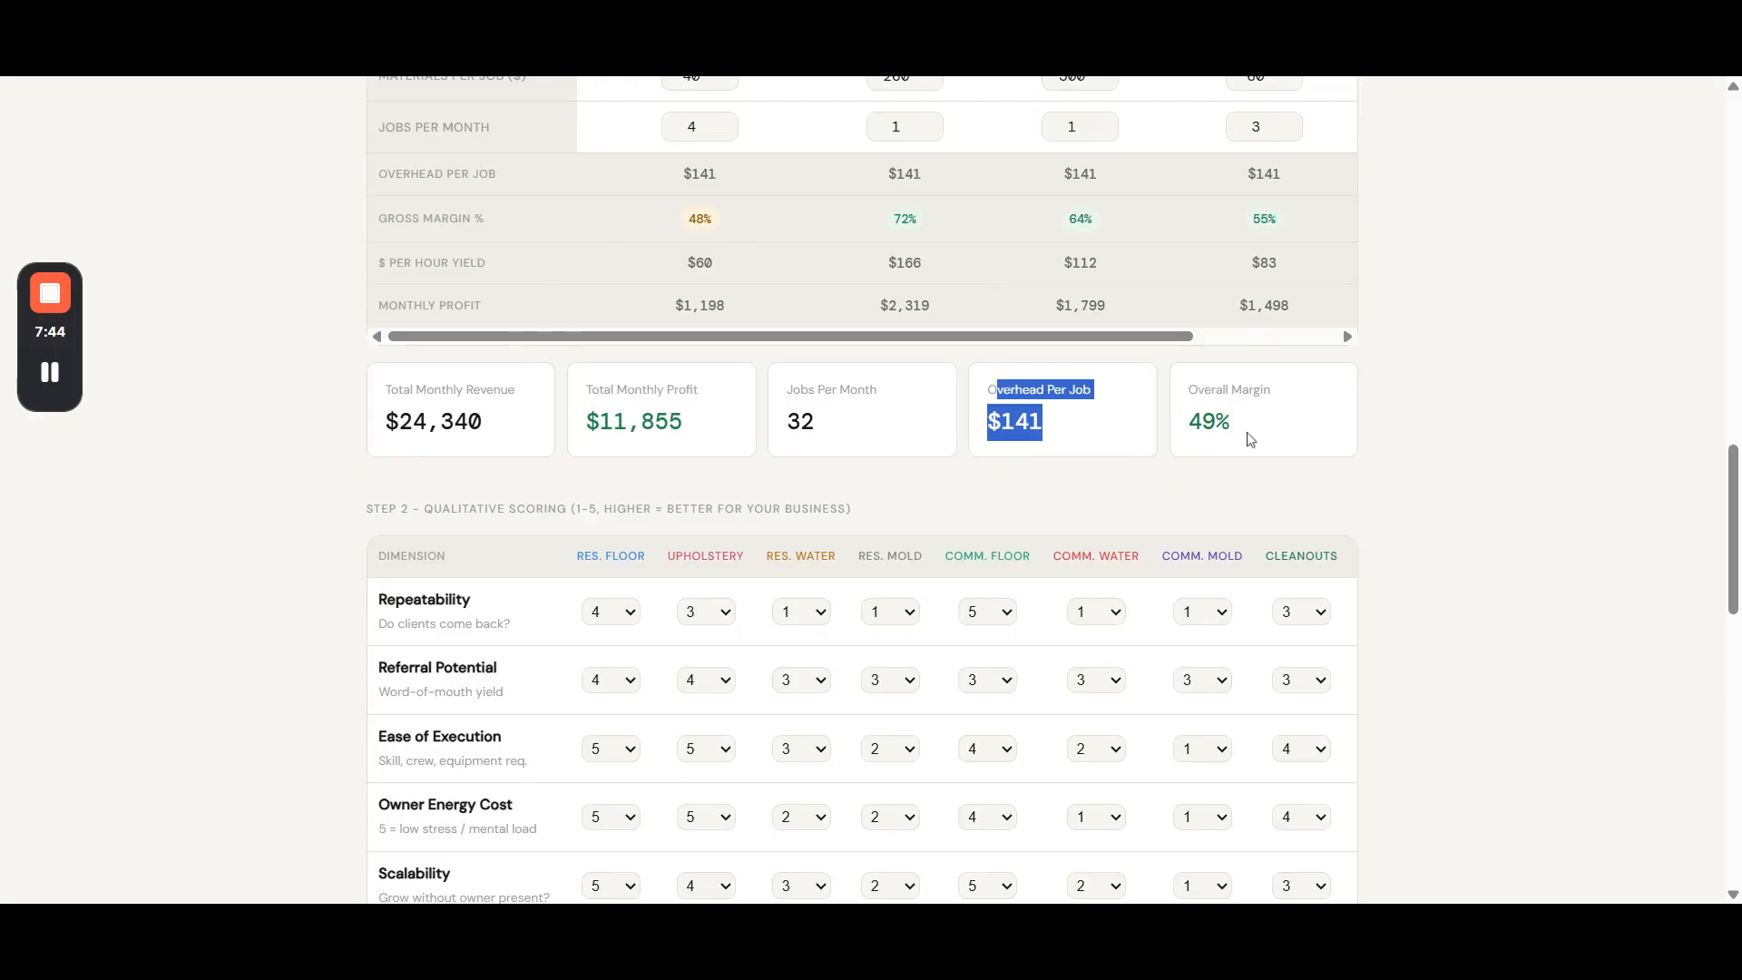
- Compare the total monthly revenue with the total monthly profit across the residential and commercial job types
{"action": "scroll", "coordinate": [544, 358], "scroll_direction": "up", "scroll_amount": 5}
{"action": "scroll", "coordinate": [572, 594], "scroll_direction": "up", "scroll_amount": 4}
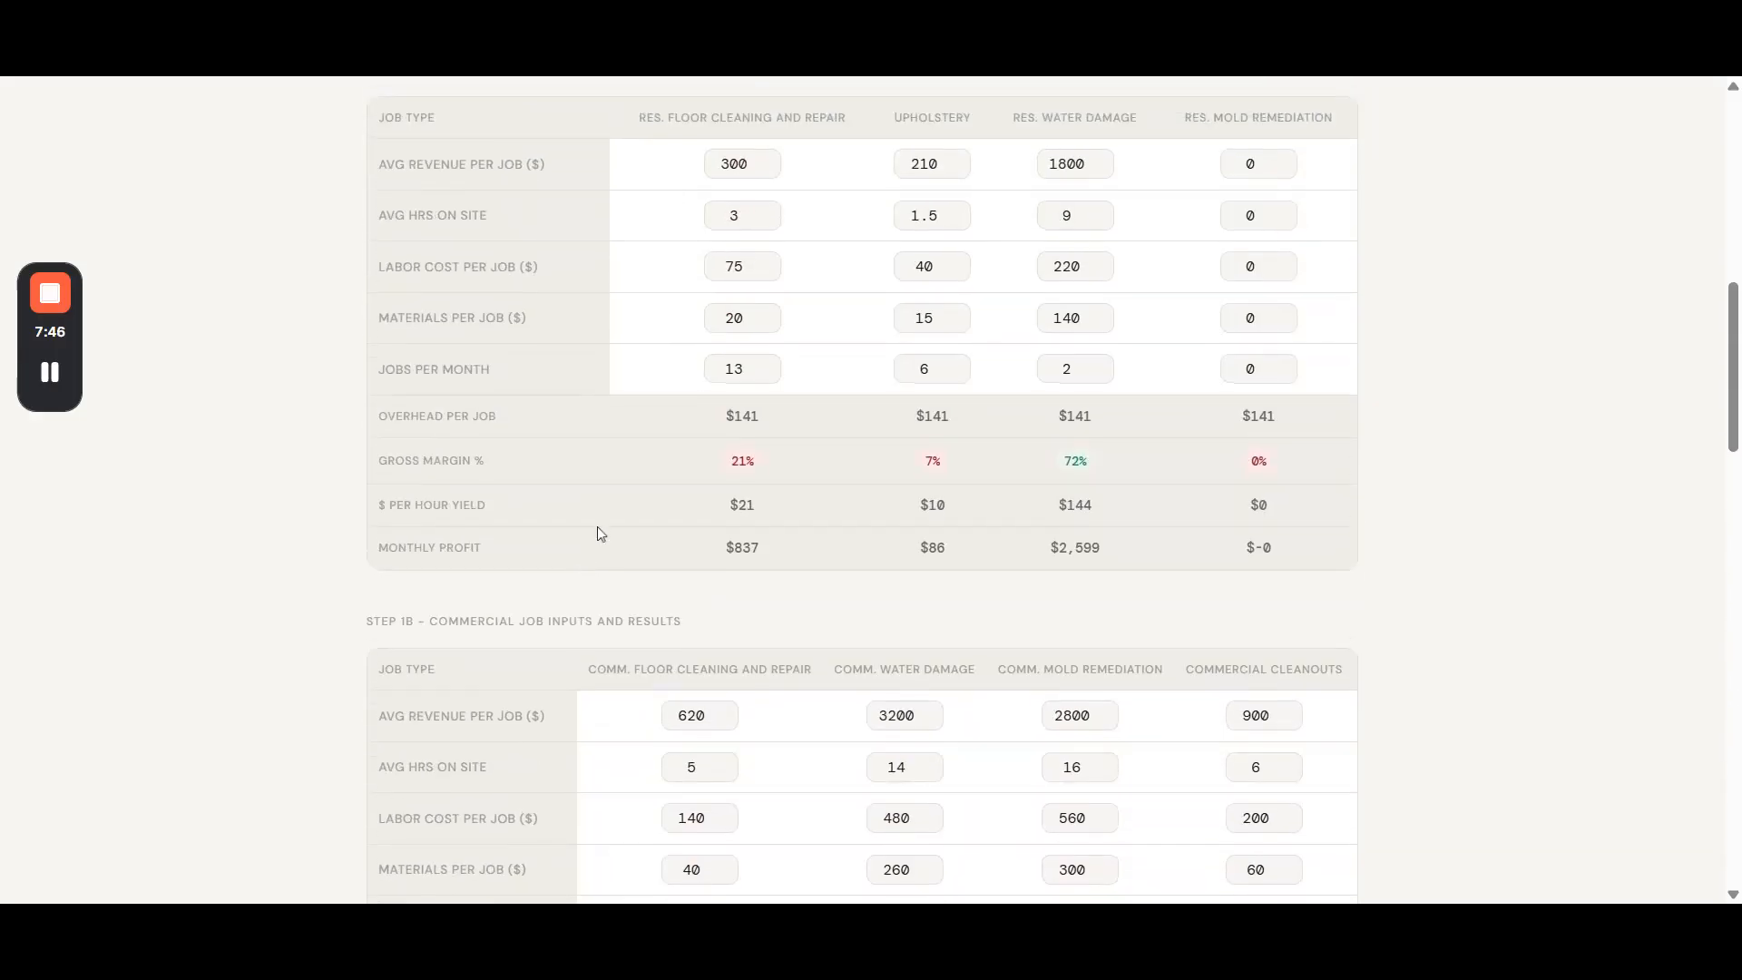
{"action": "scroll", "coordinate": [808, 629], "scroll_direction": "down", "scroll_amount": 7}
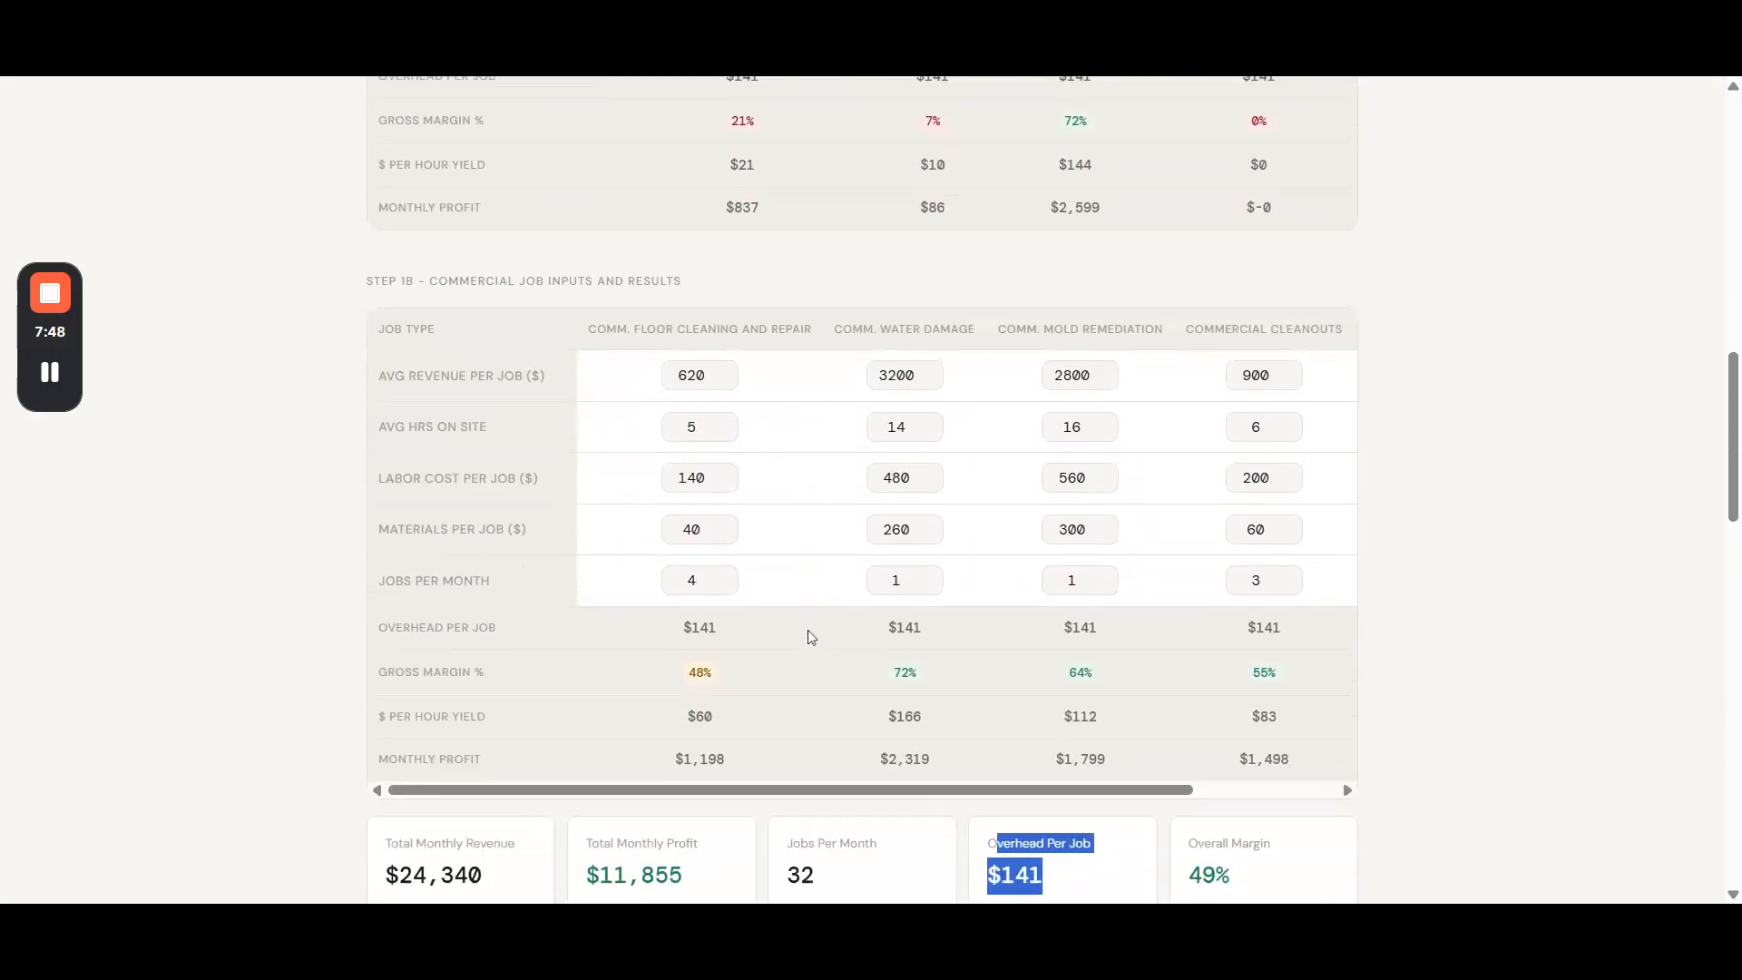
{"action": "left_click", "coordinate": [292, 541]}
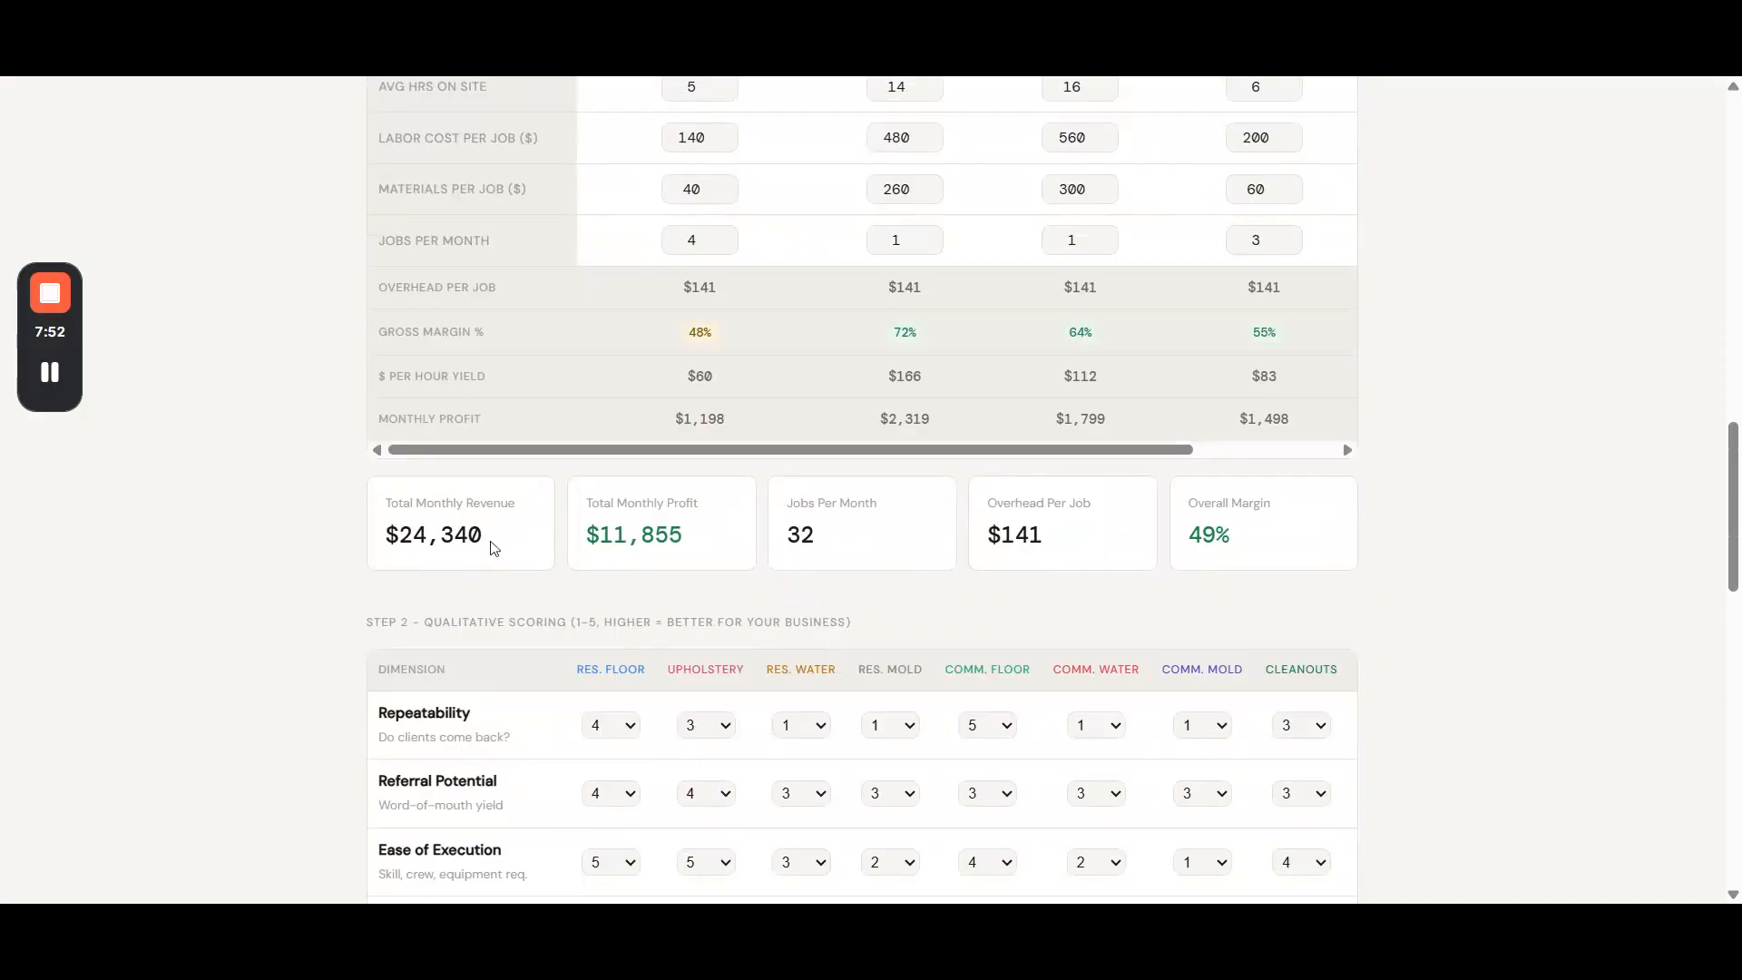
{"action": "left_click_drag", "start_coordinate": [380, 532], "coordinate": [683, 537]}
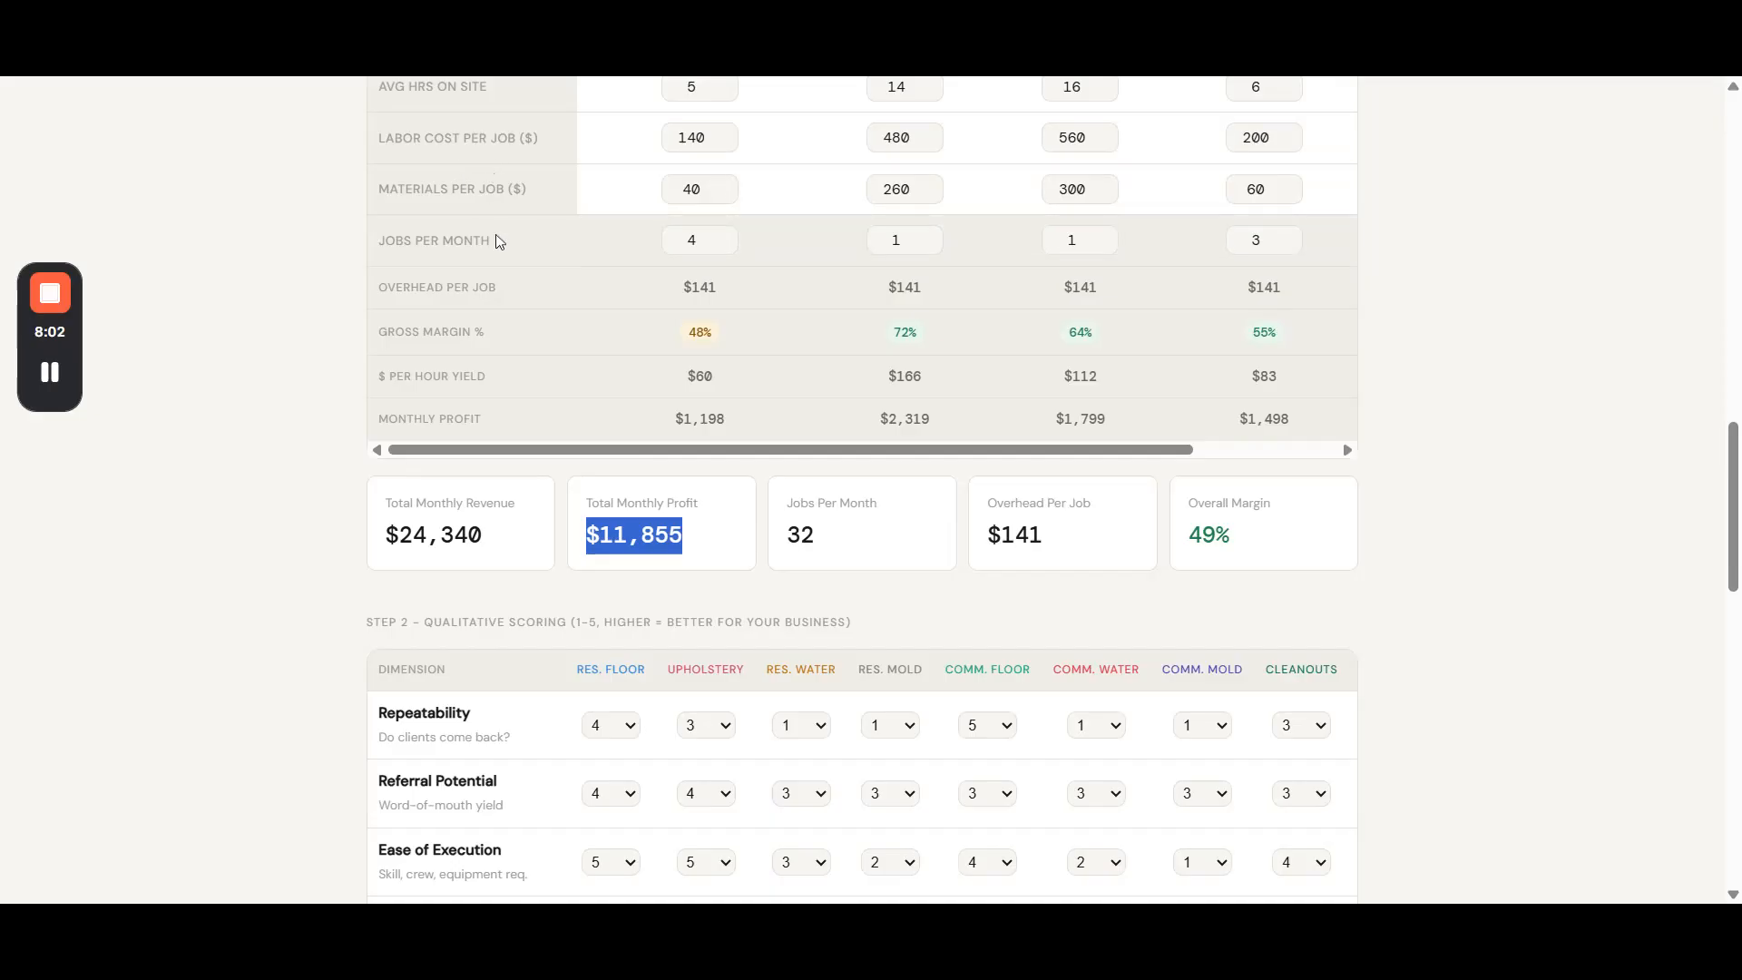
{"action": "left_click", "coordinate": [573, 535]}
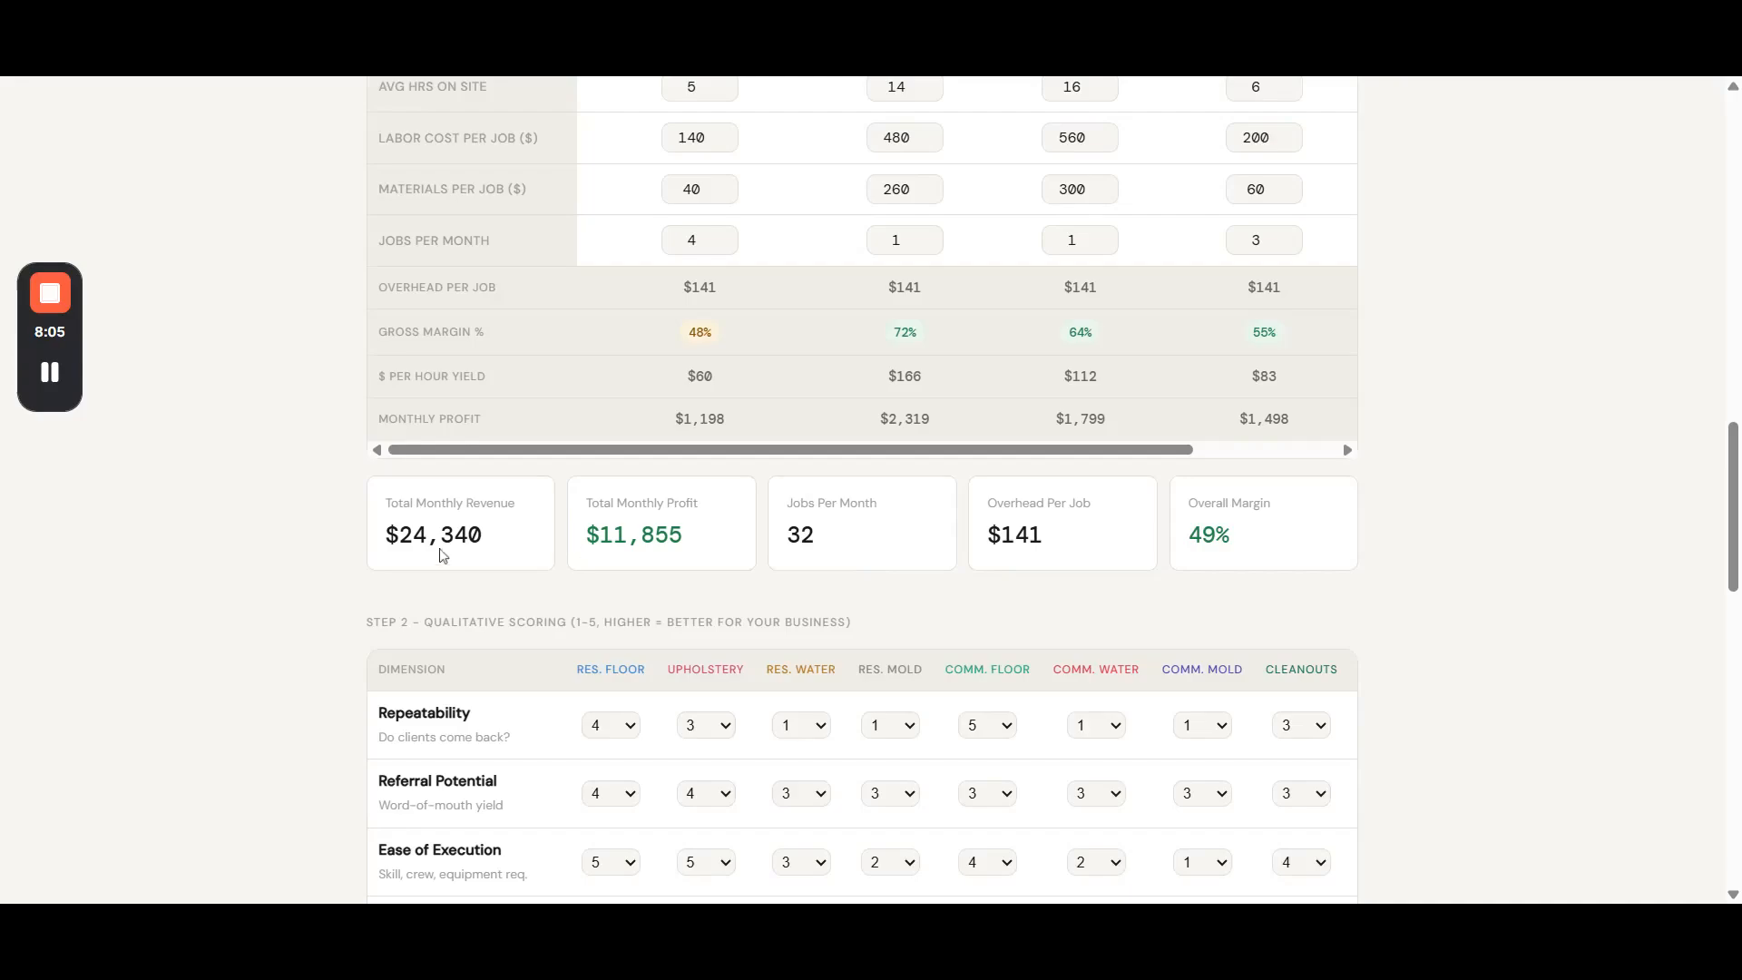
{"action": "left_click_drag", "start_coordinate": [399, 536], "coordinate": [510, 542]}
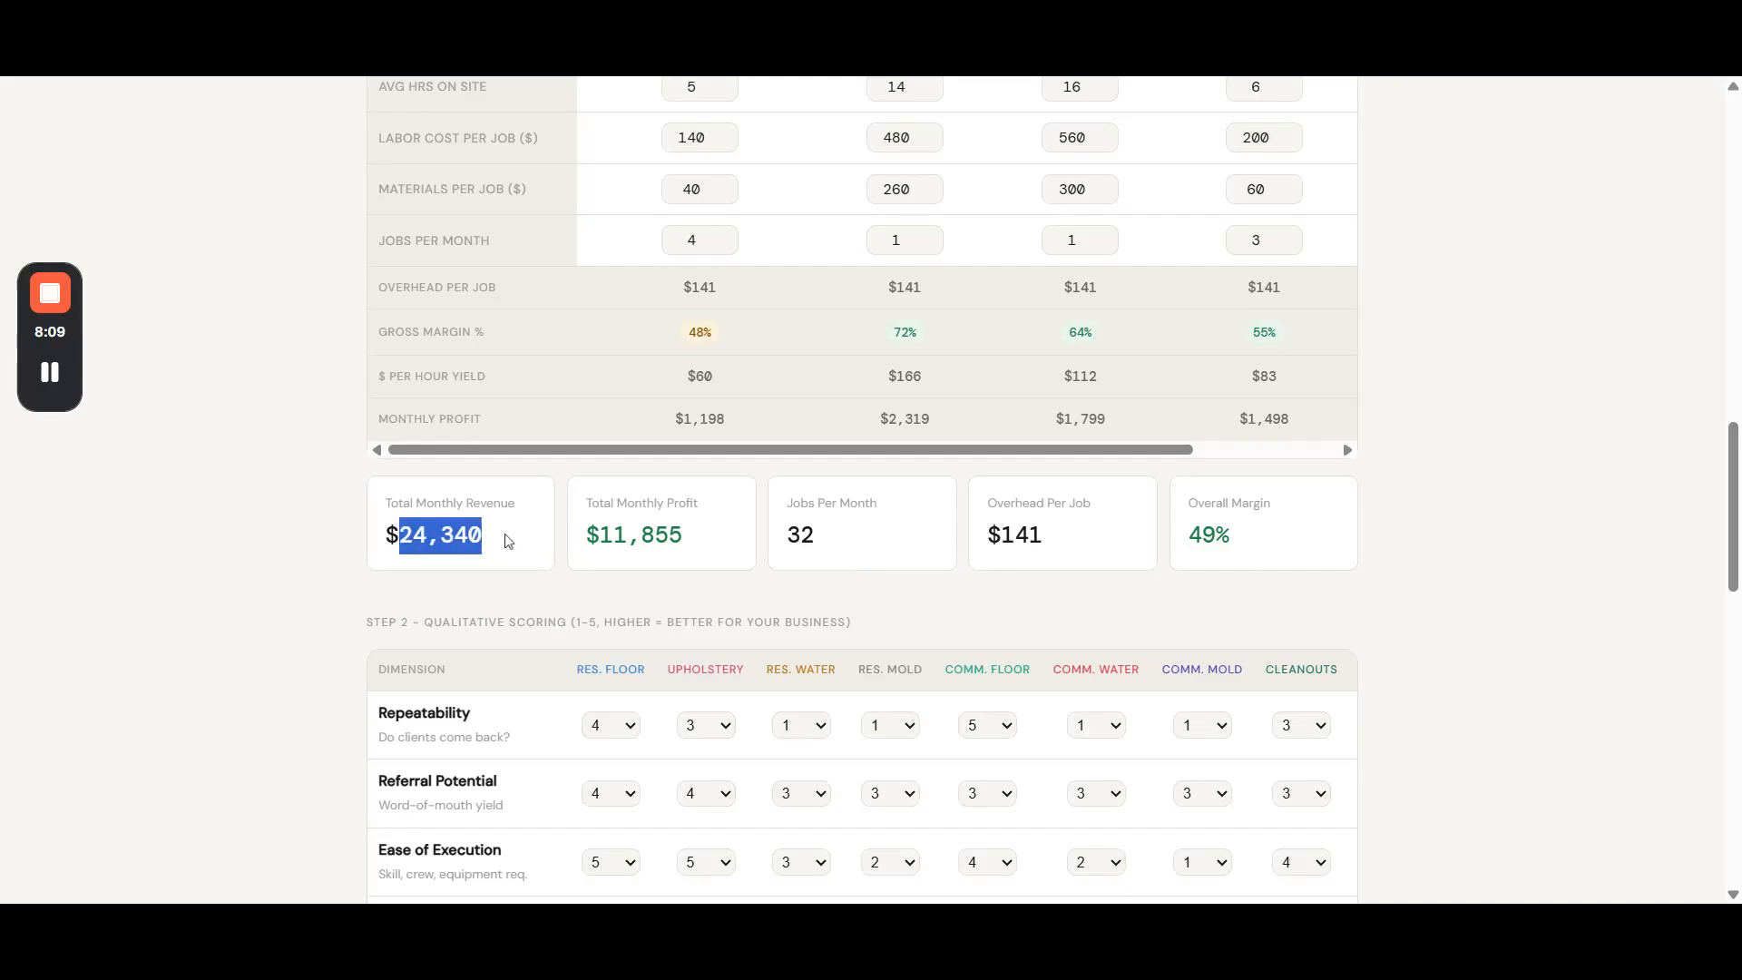
{"action": "left_click_drag", "start_coordinate": [600, 535], "coordinate": [689, 545]}
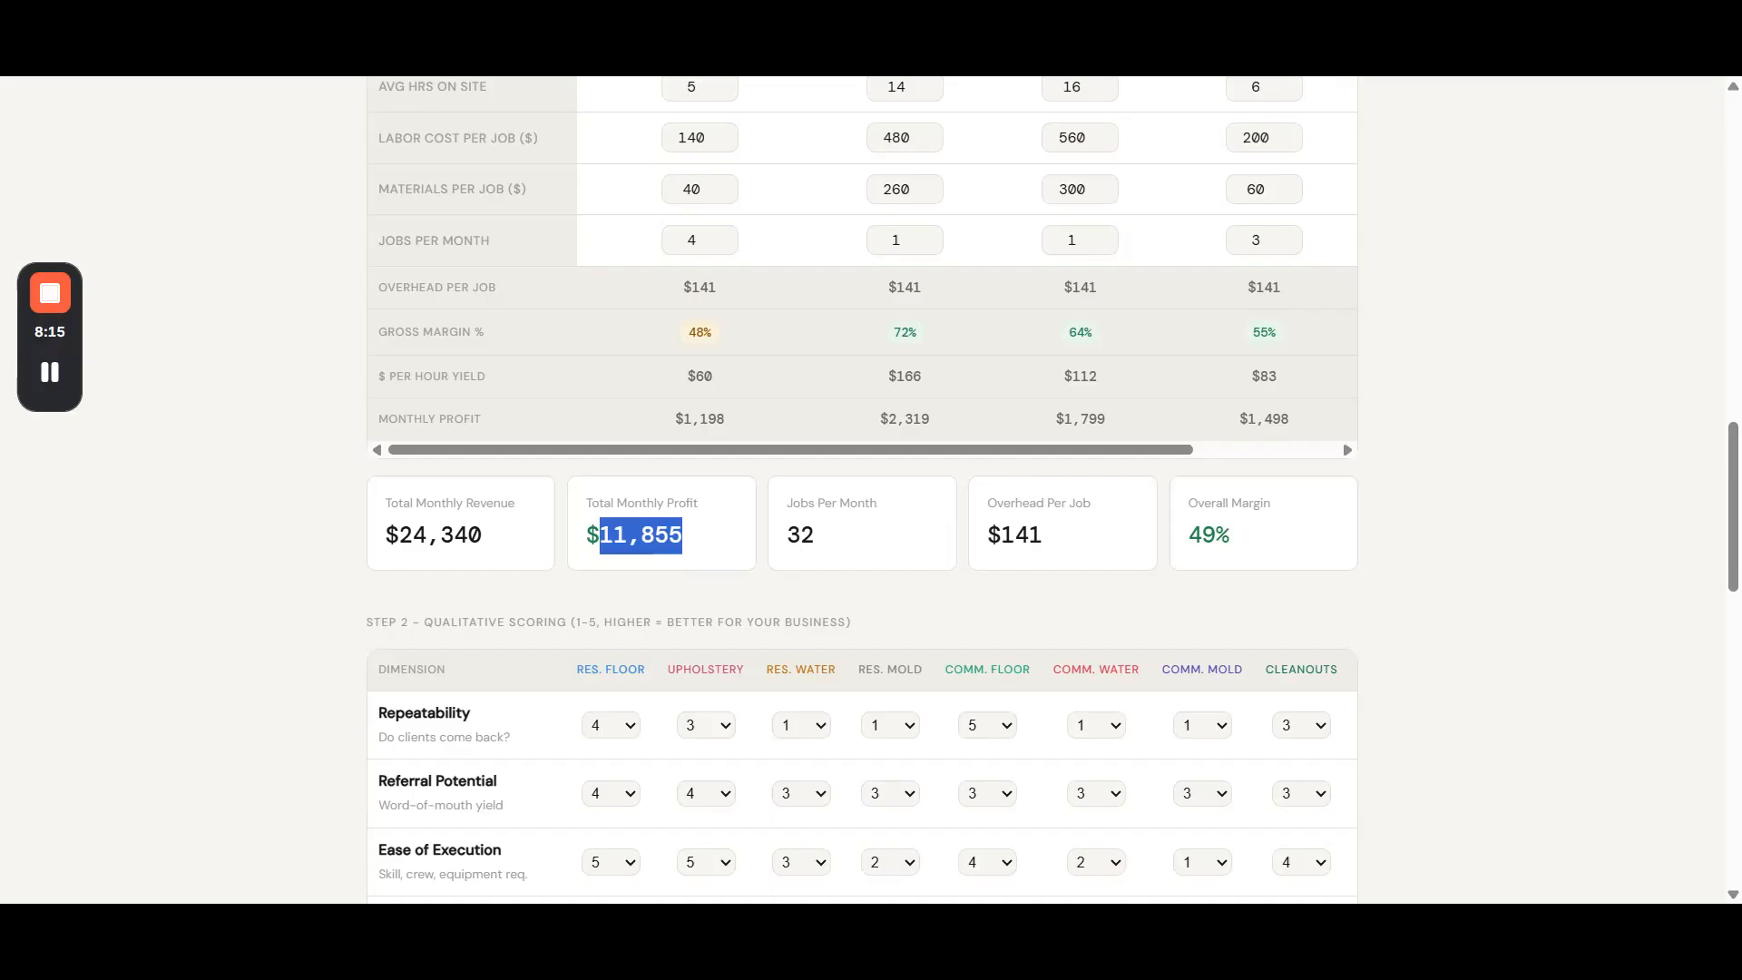
- Check the labor and materials cost rows of the commercial jobs against the summary totals
{"action": "scroll", "coordinate": [661, 556], "scroll_direction": "up", "scroll_amount": 4}
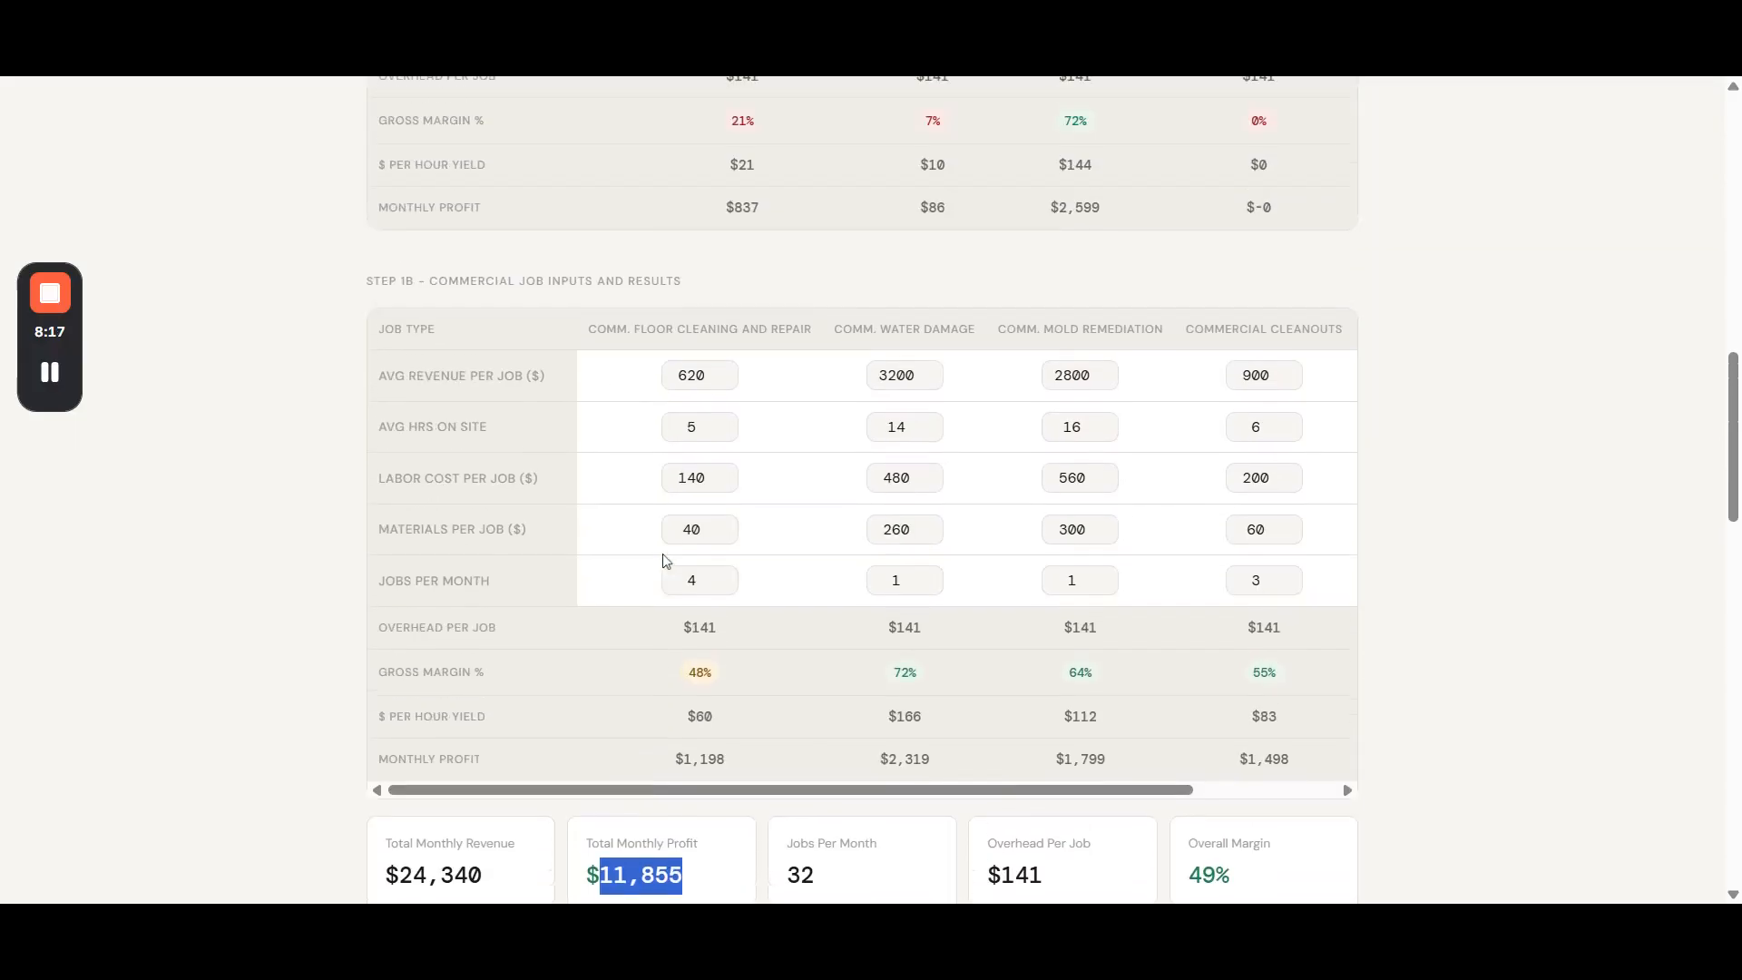
{"action": "left_click_drag", "start_coordinate": [394, 476], "coordinate": [434, 529]}
{"action": "left_click", "coordinate": [425, 526]}
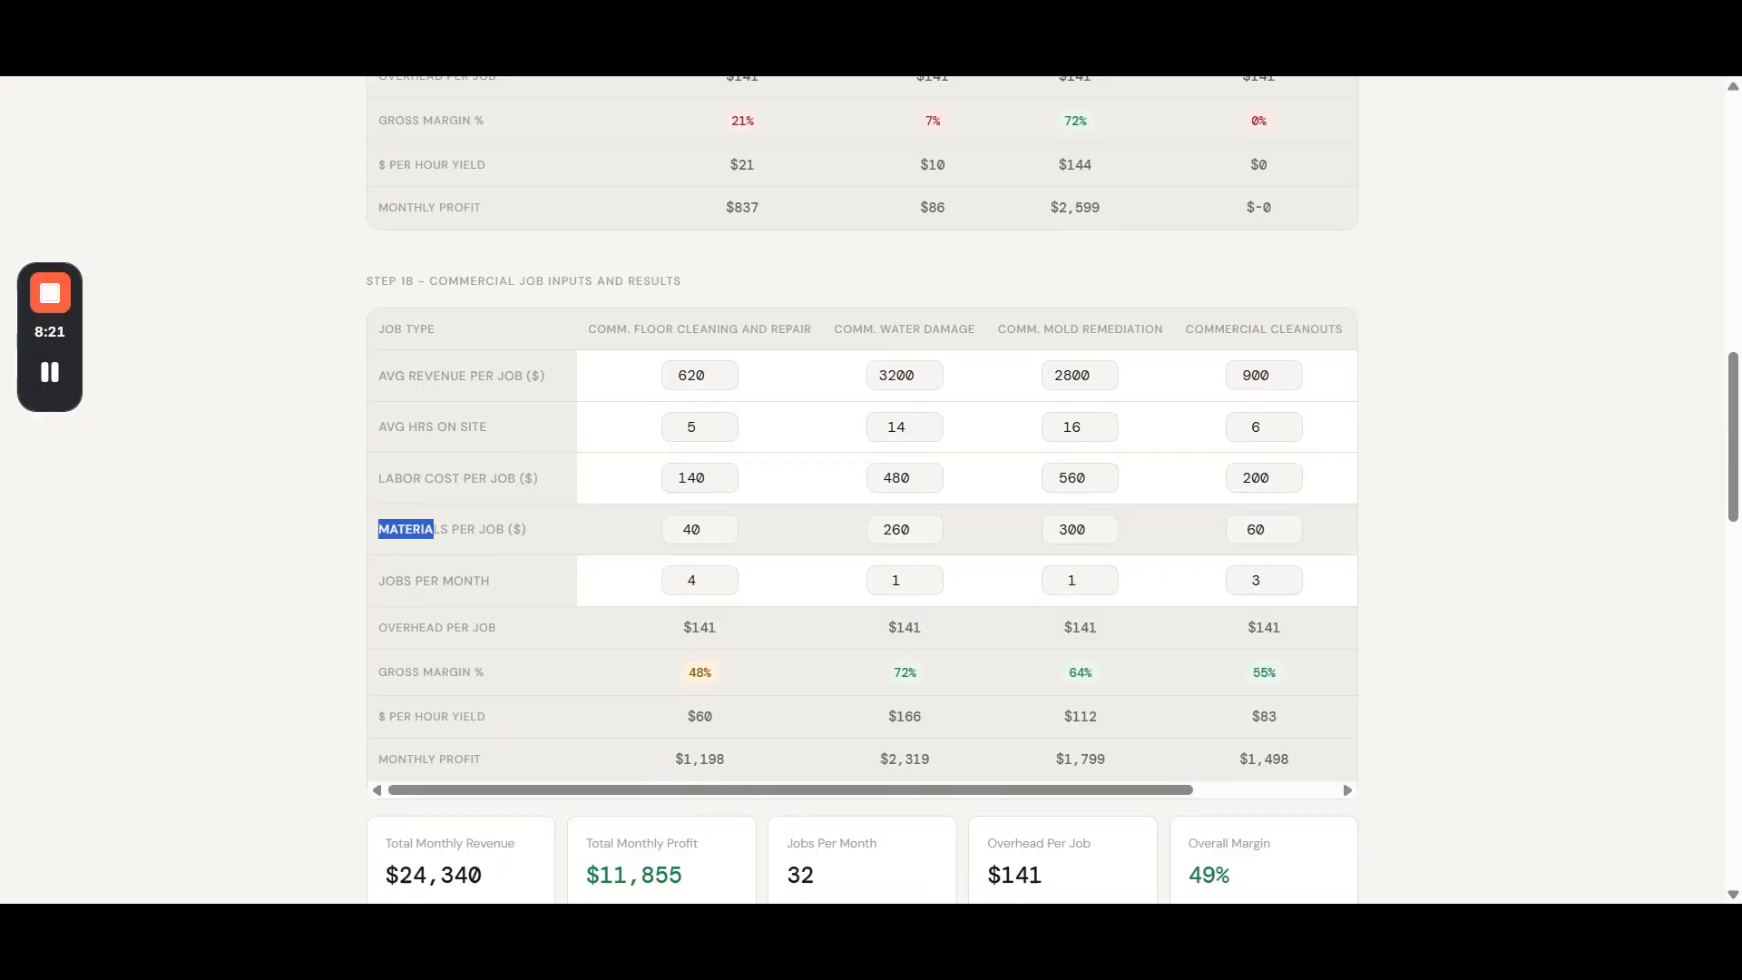
{"action": "scroll", "coordinate": [862, 490], "scroll_direction": "down", "scroll_amount": 3}
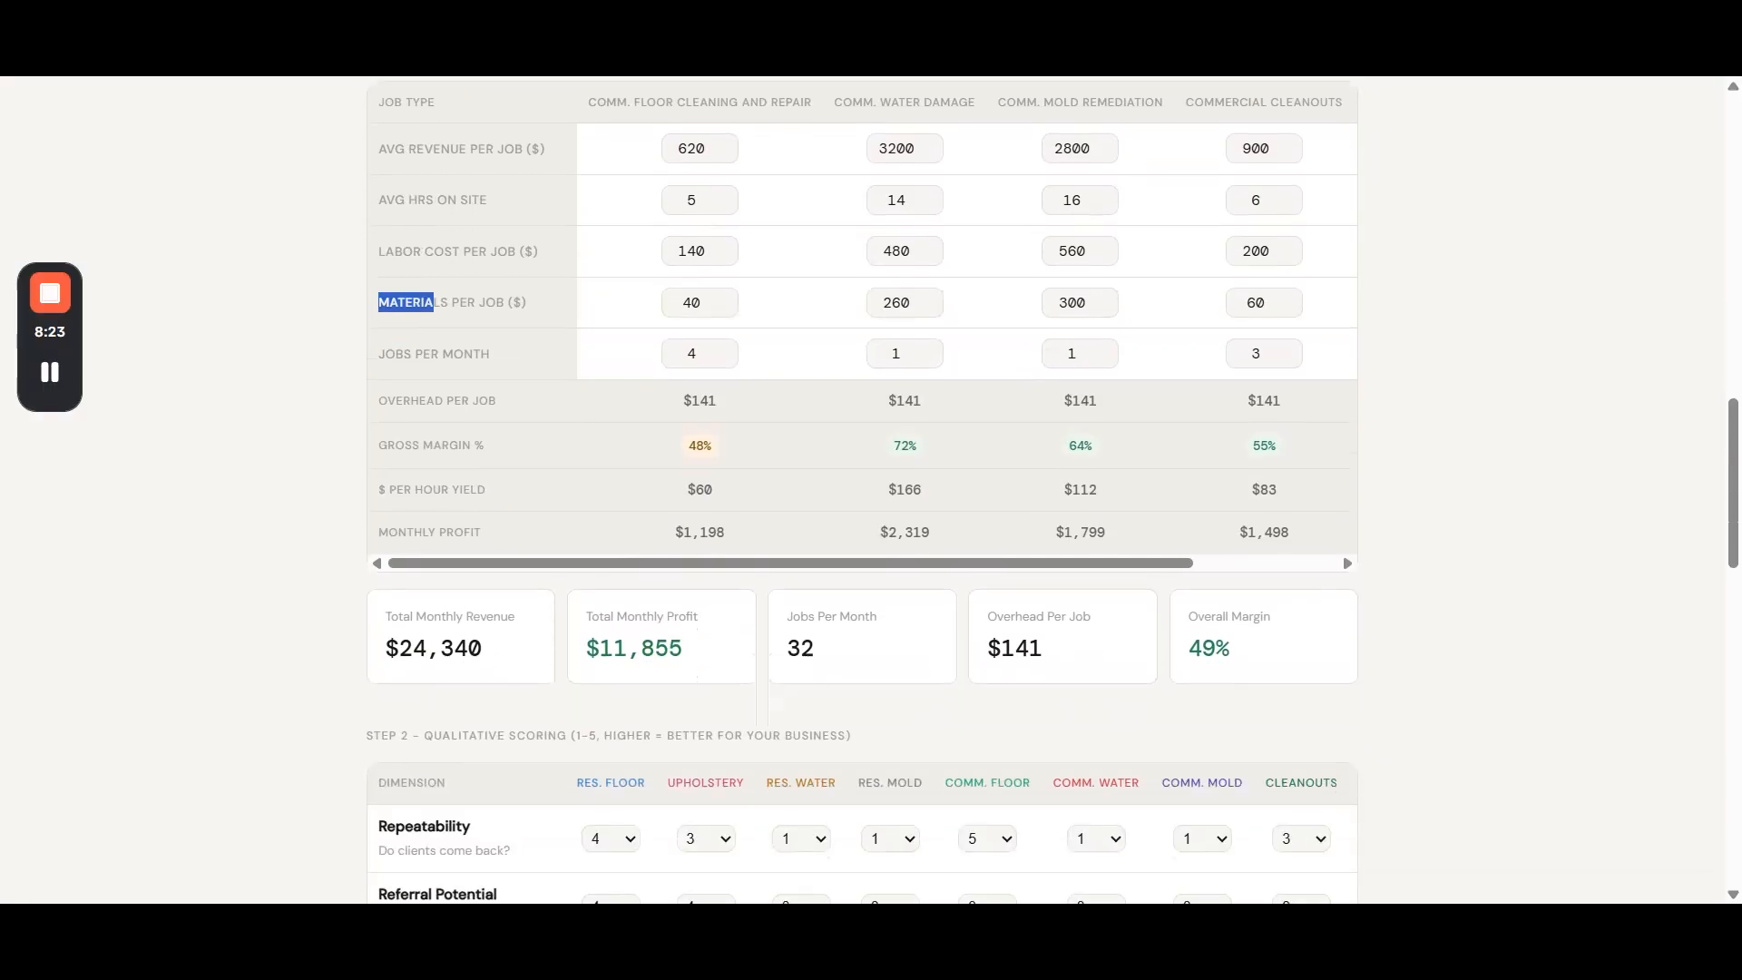
{"action": "scroll", "coordinate": [862, 490], "scroll_direction": "down", "scroll_amount": 4}
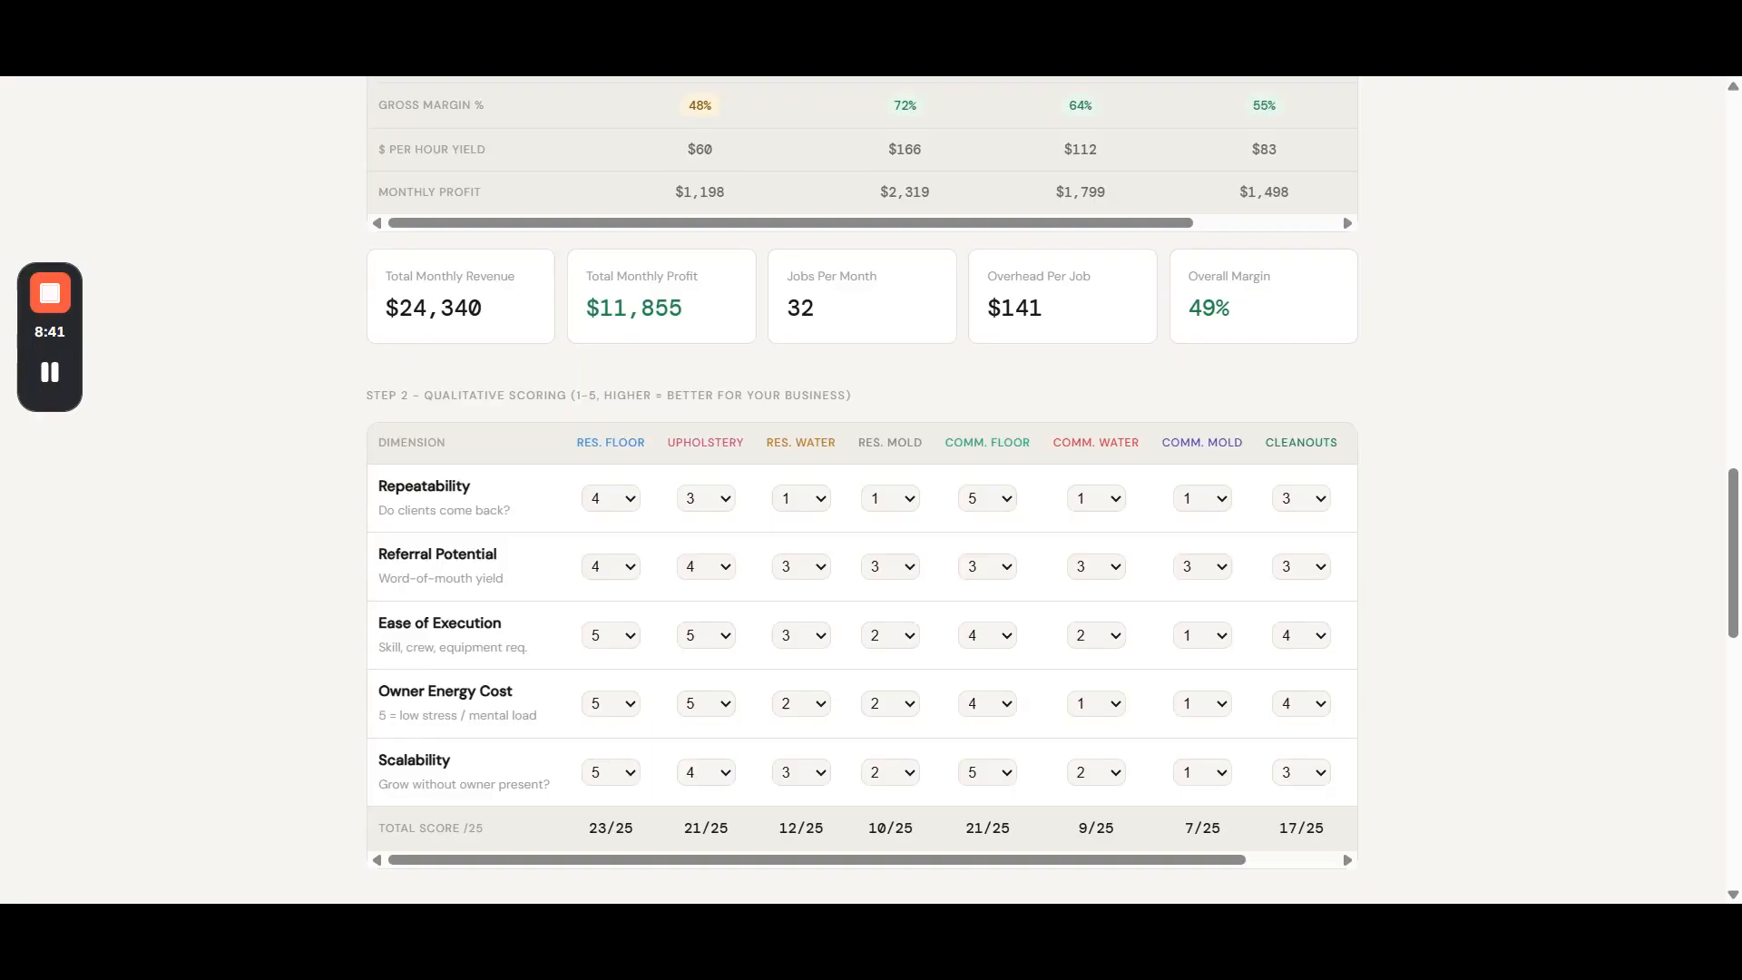
{"action": "scroll", "coordinate": [971, 303], "scroll_direction": "up", "scroll_amount": 5}
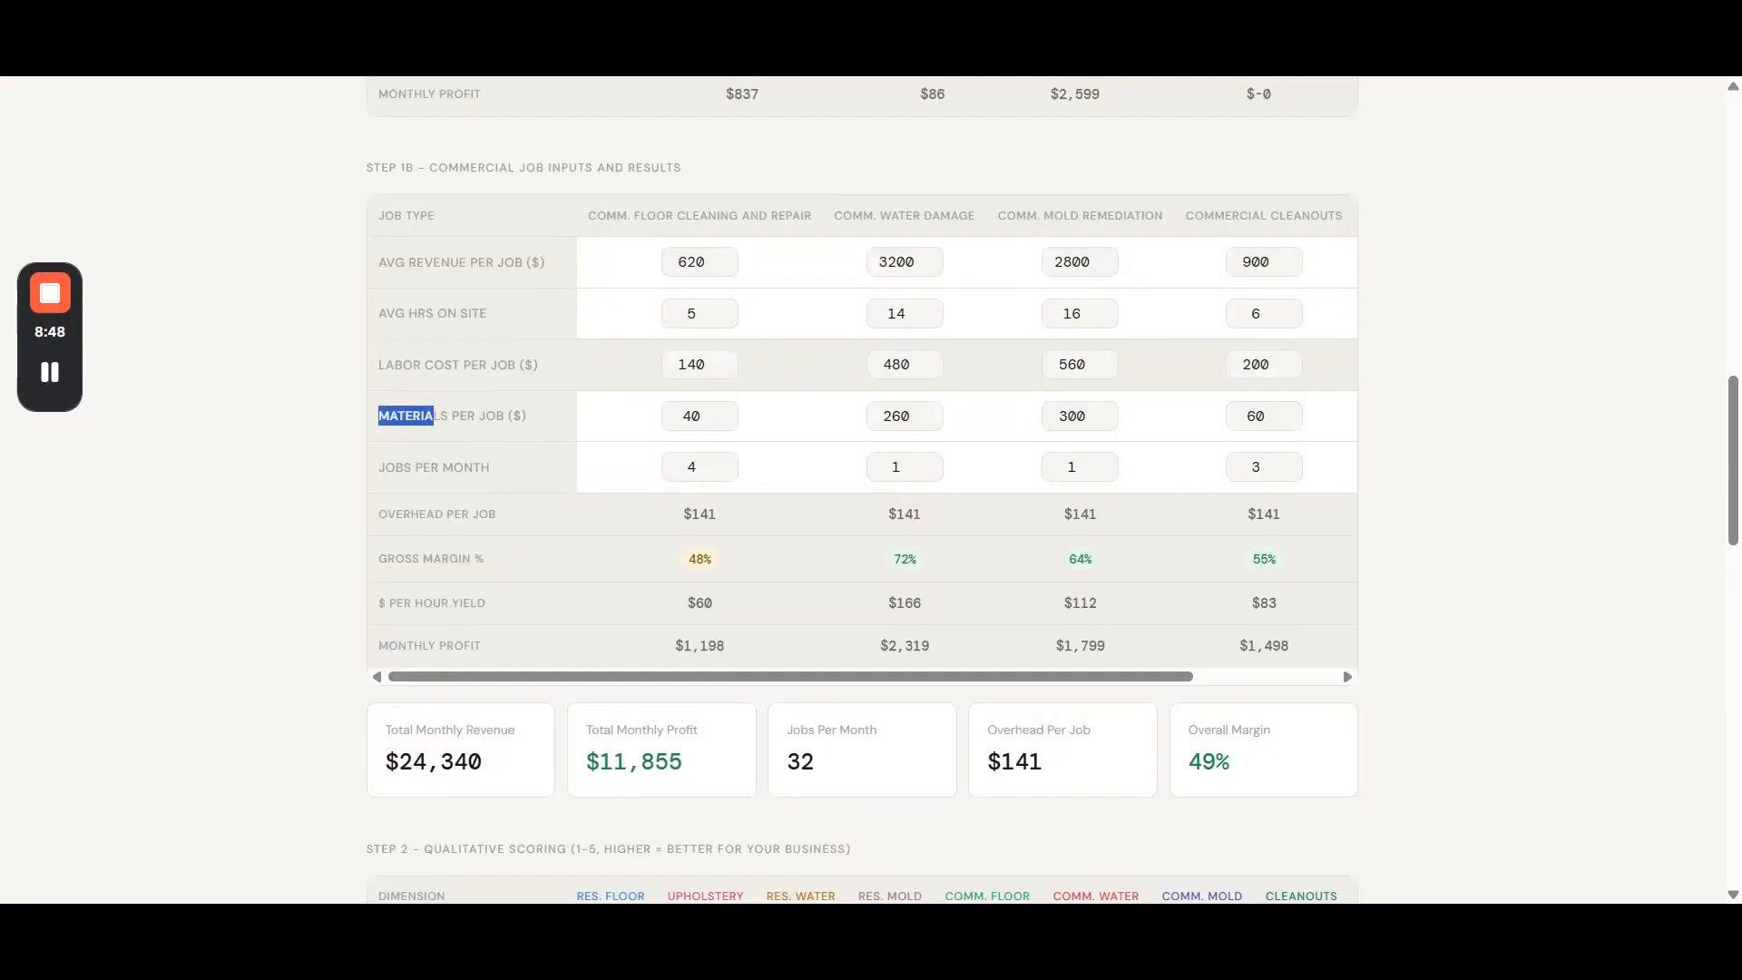
{"action": "left_click", "coordinate": [434, 416]}
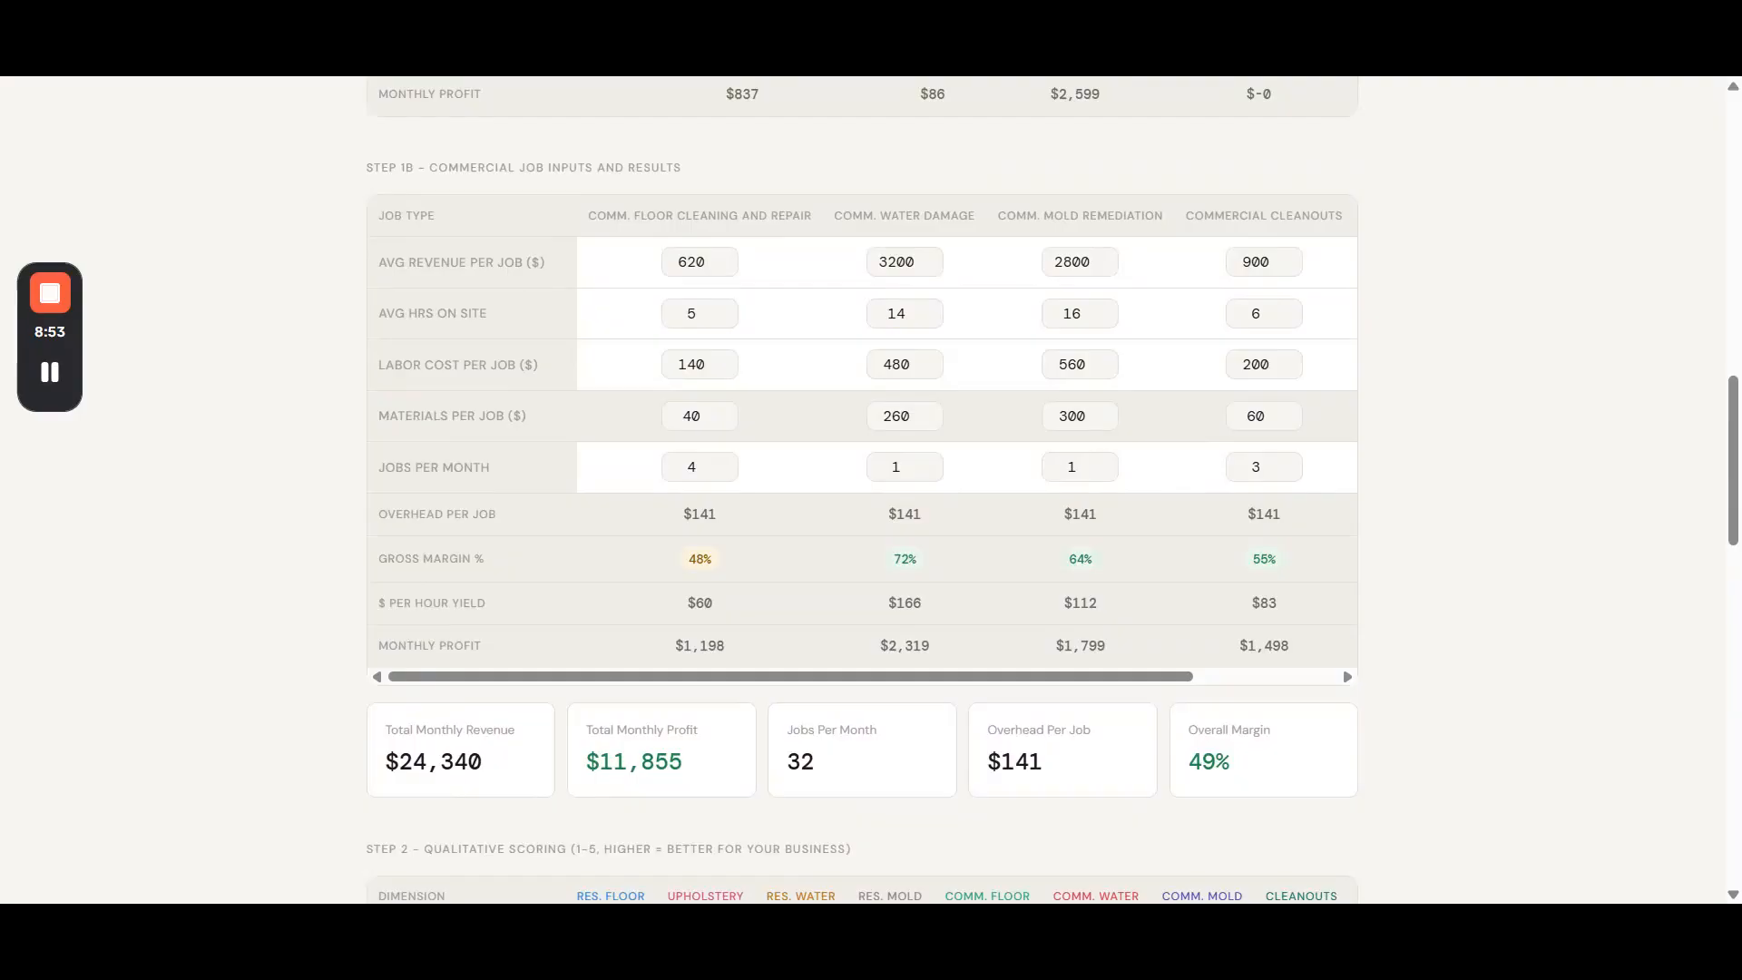
{"action": "scroll", "coordinate": [470, 422], "scroll_direction": "down", "scroll_amount": 1}
{"action": "scroll", "coordinate": [470, 423], "scroll_direction": "up", "scroll_amount": 2}
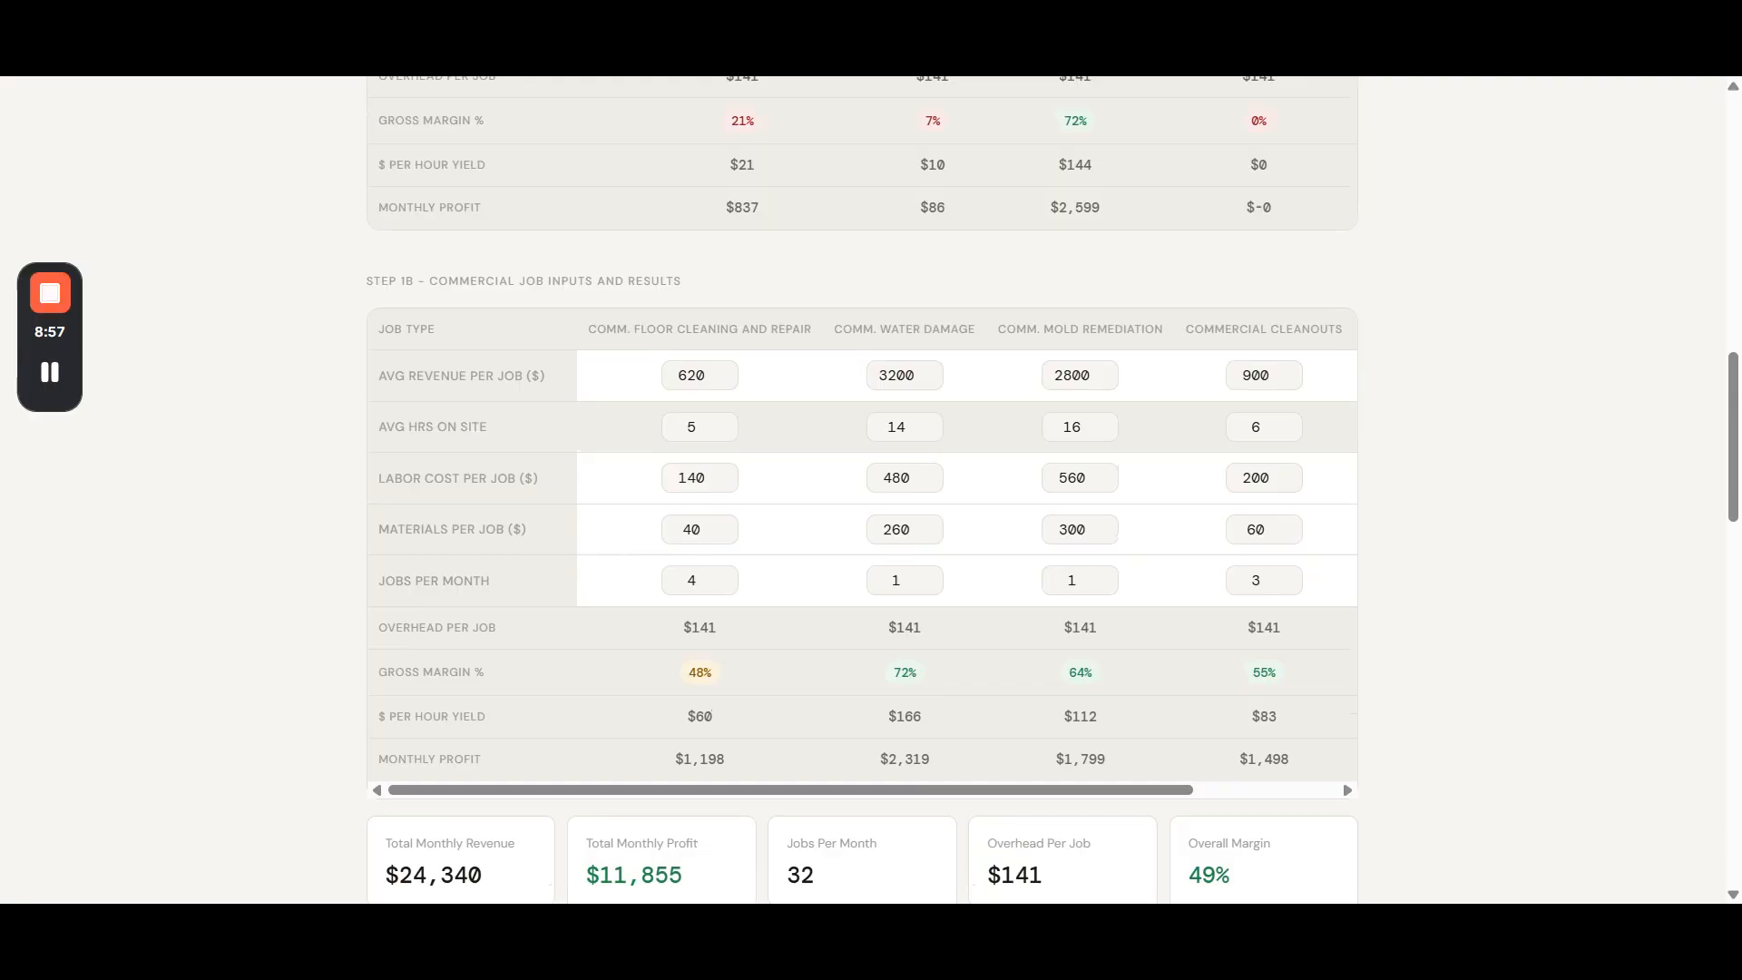
- Review the total monthly fixed overhead and lower it by one increment
{"action": "scroll", "coordinate": [422, 568], "scroll_direction": "up", "scroll_amount": 2}
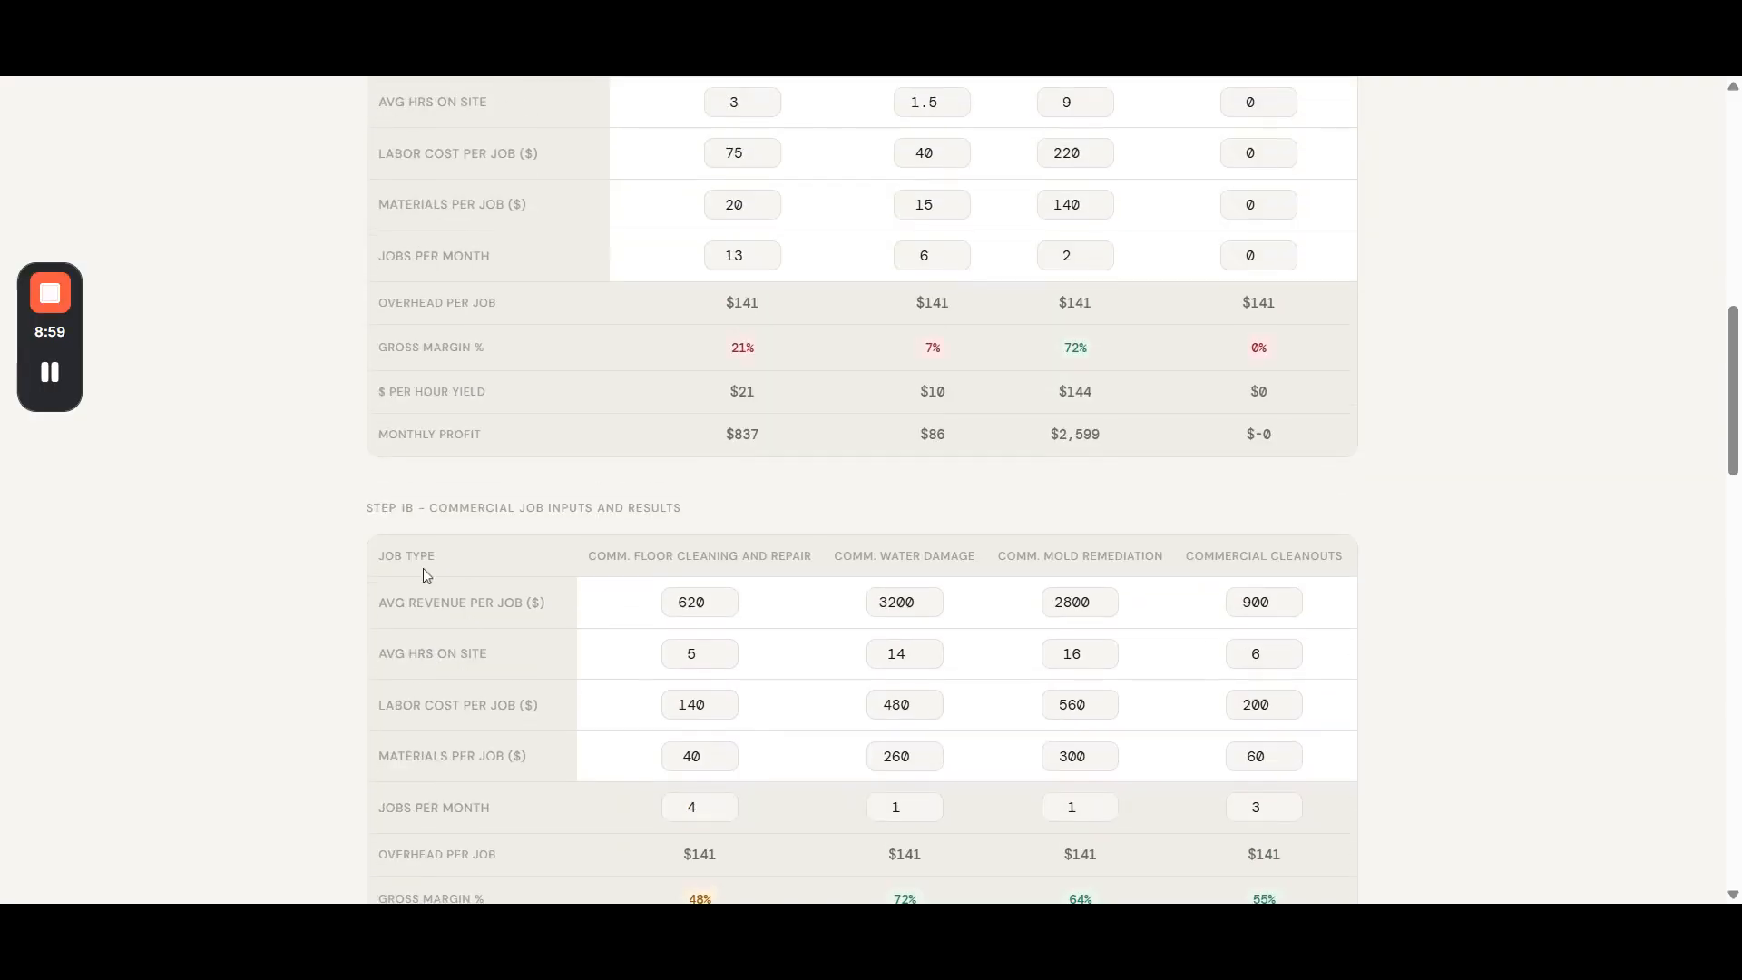
{"action": "scroll", "coordinate": [517, 383], "scroll_direction": "down", "scroll_amount": 1}
{"action": "scroll", "coordinate": [546, 372], "scroll_direction": "up", "scroll_amount": 6}
{"action": "left_click_drag", "start_coordinate": [461, 402], "coordinate": [332, 385]}
{"action": "left_click", "coordinate": [342, 386]}
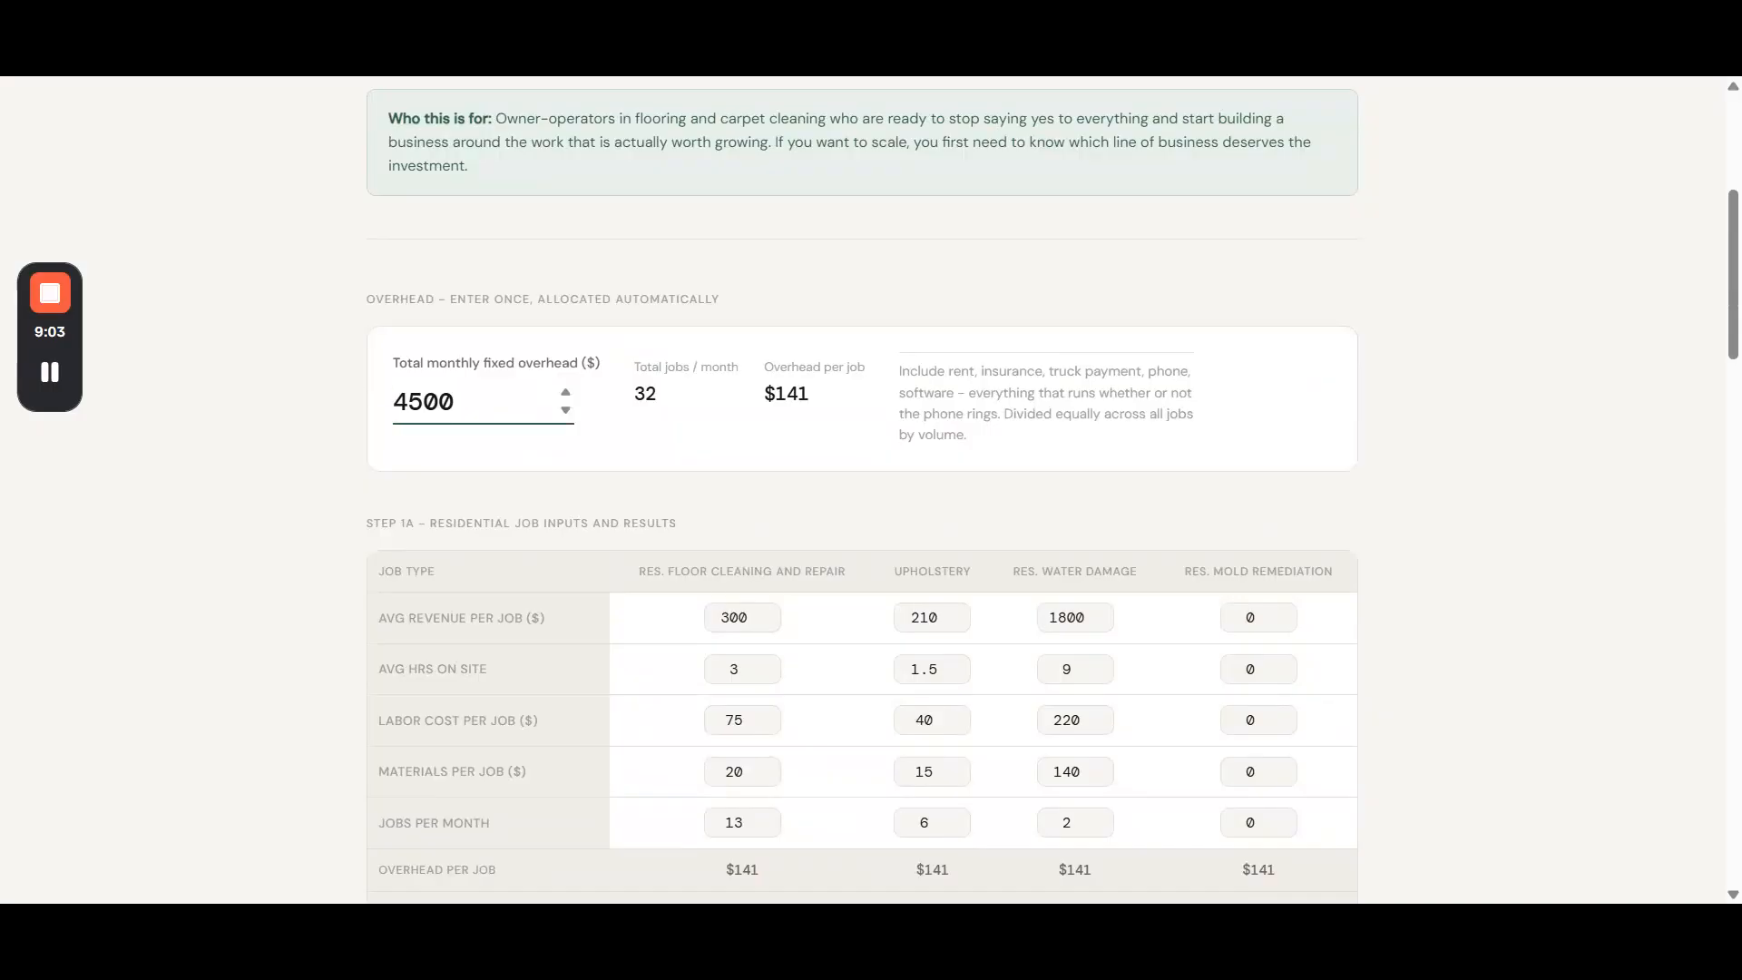
{"action": "left_click_drag", "start_coordinate": [460, 401], "coordinate": [359, 400]}
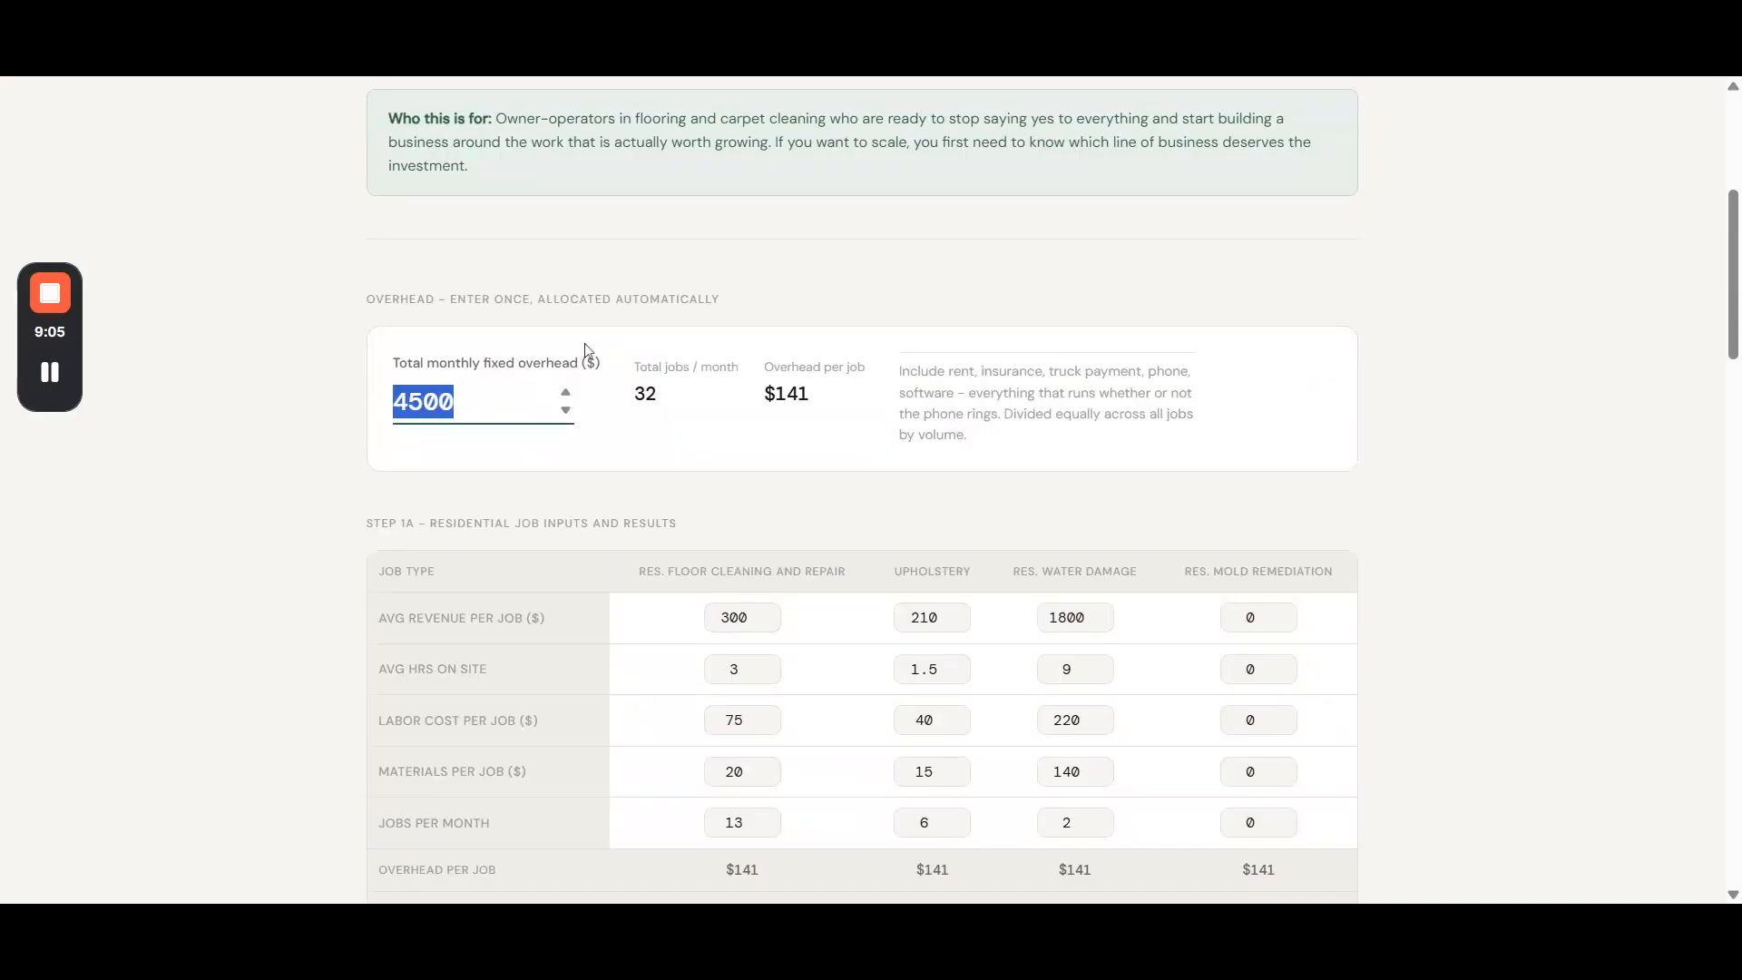
{"action": "left_click_drag", "start_coordinate": [441, 370], "coordinate": [567, 400]}
{"action": "left_click", "coordinate": [563, 409]}
- Look over the composite ranking and read the heading and 1–5 scale of the qualitative scoring section
{"action": "scroll", "coordinate": [357, 430], "scroll_direction": "down", "scroll_amount": 15}
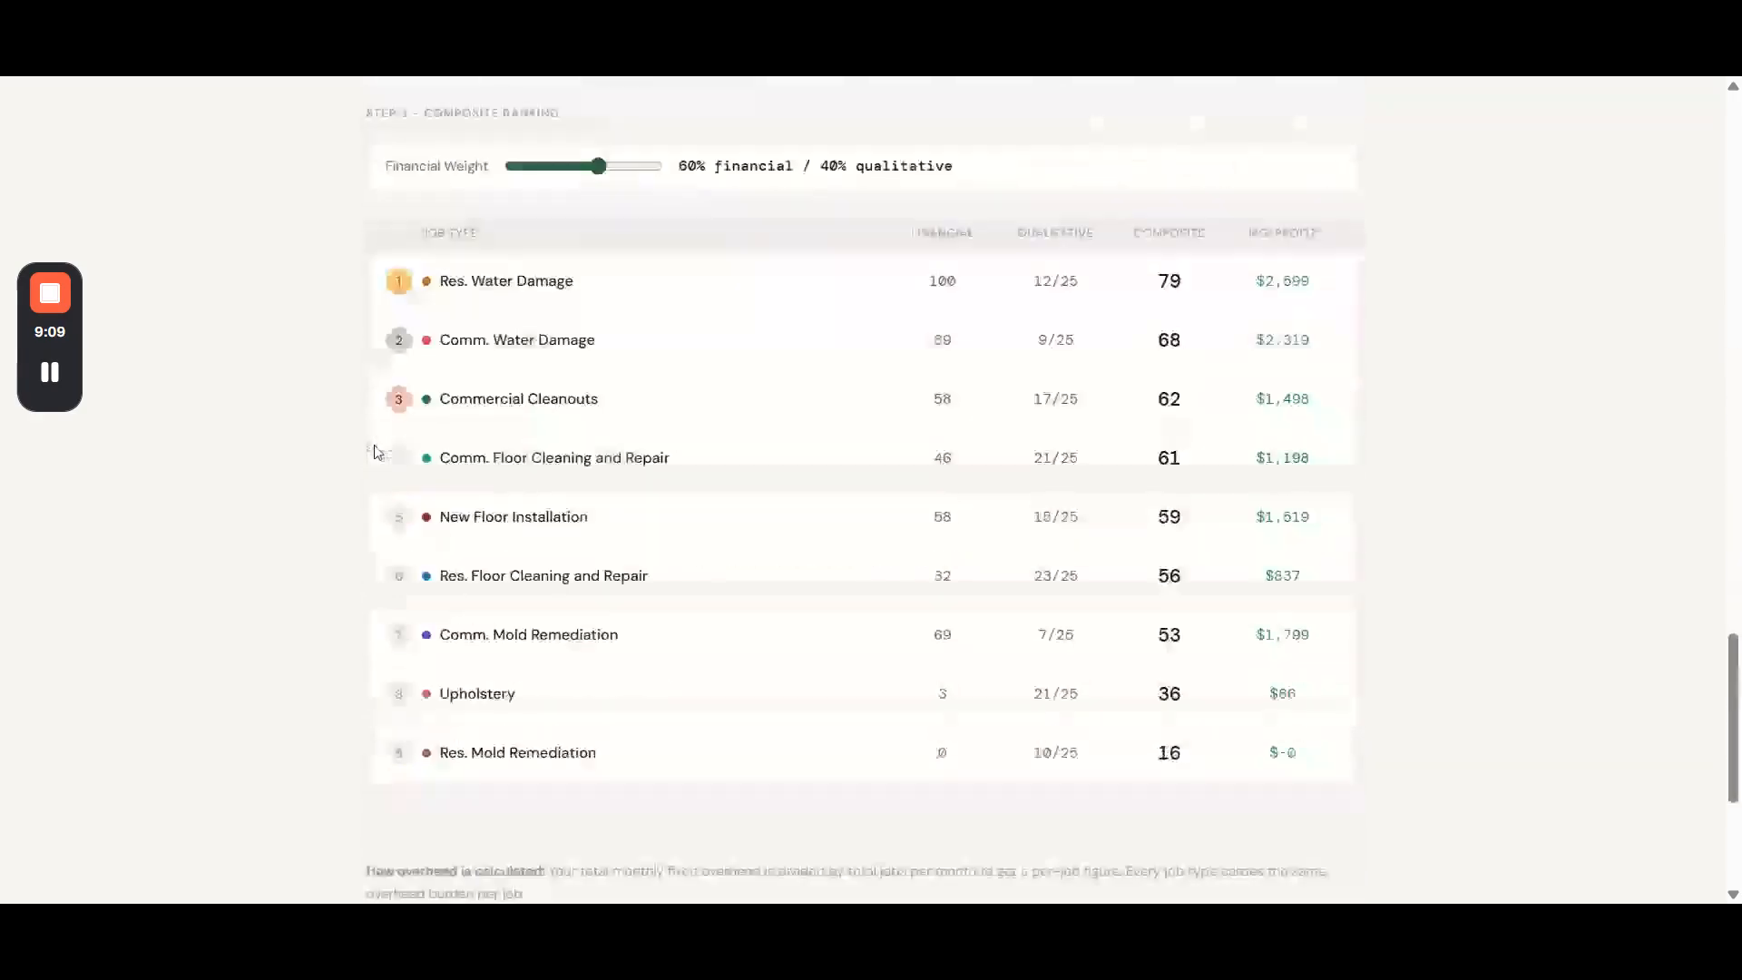
{"action": "scroll", "coordinate": [380, 444], "scroll_direction": "up", "scroll_amount": 3}
{"action": "scroll", "coordinate": [378, 441], "scroll_direction": "down", "scroll_amount": 3}
{"action": "scroll", "coordinate": [378, 443], "scroll_direction": "up", "scroll_amount": 6}
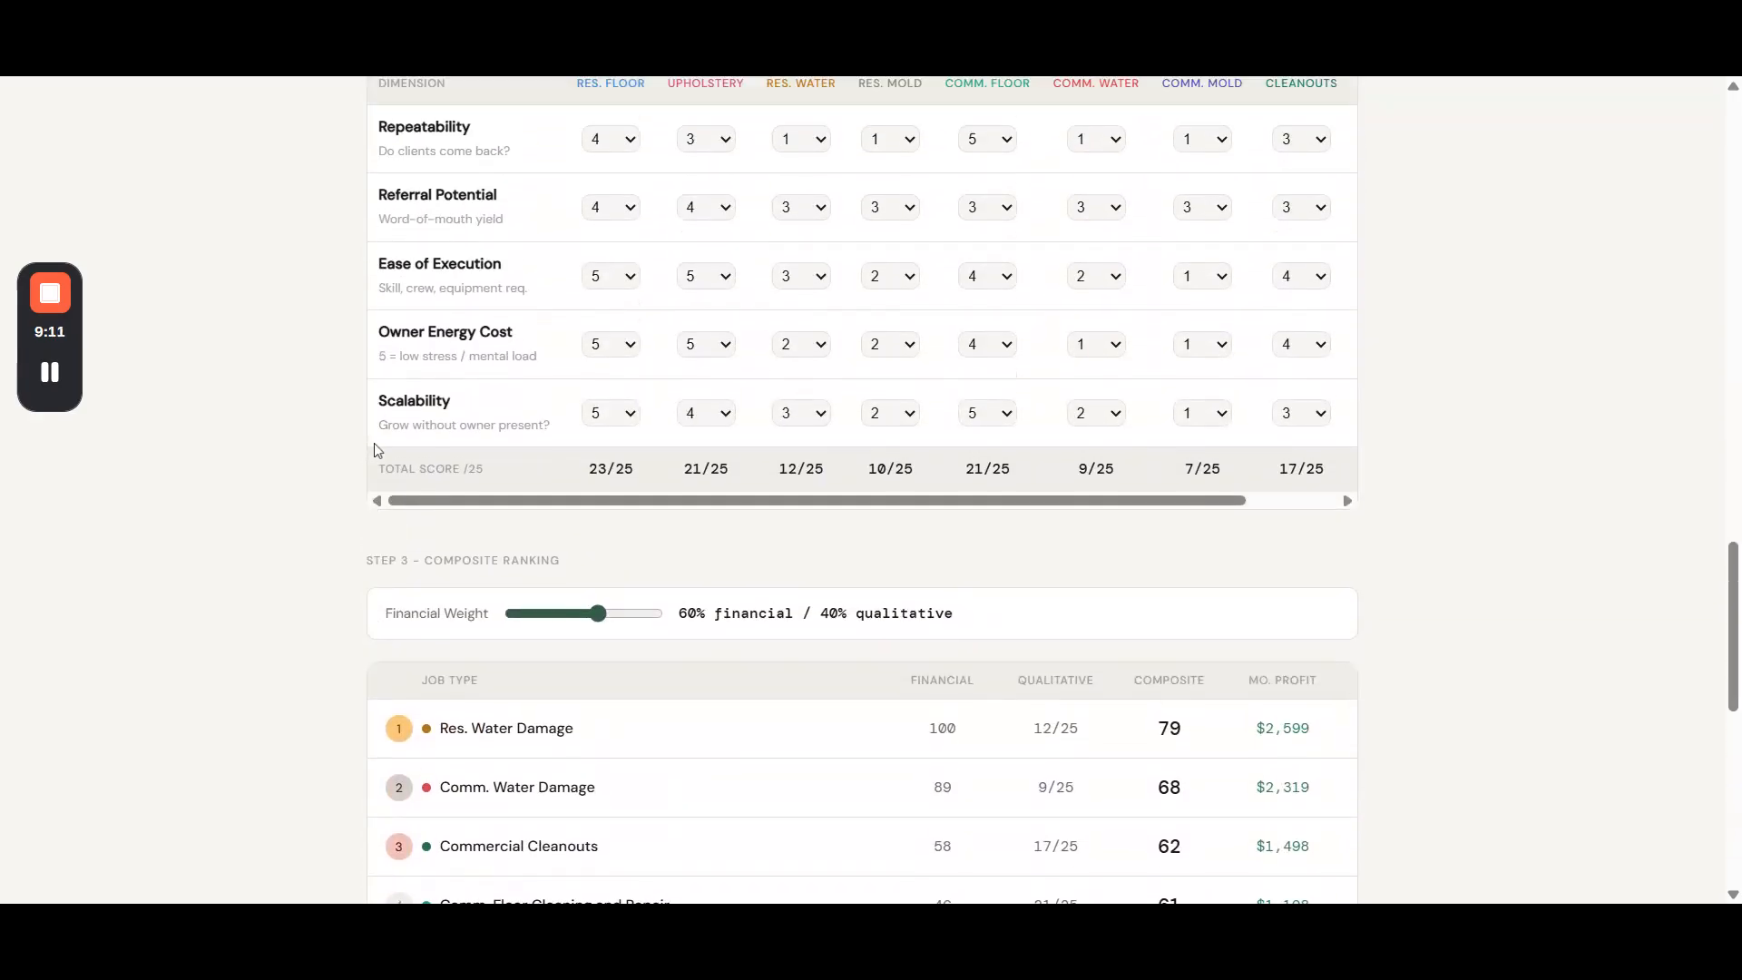
{"action": "scroll", "coordinate": [374, 448], "scroll_direction": "down", "scroll_amount": 3}
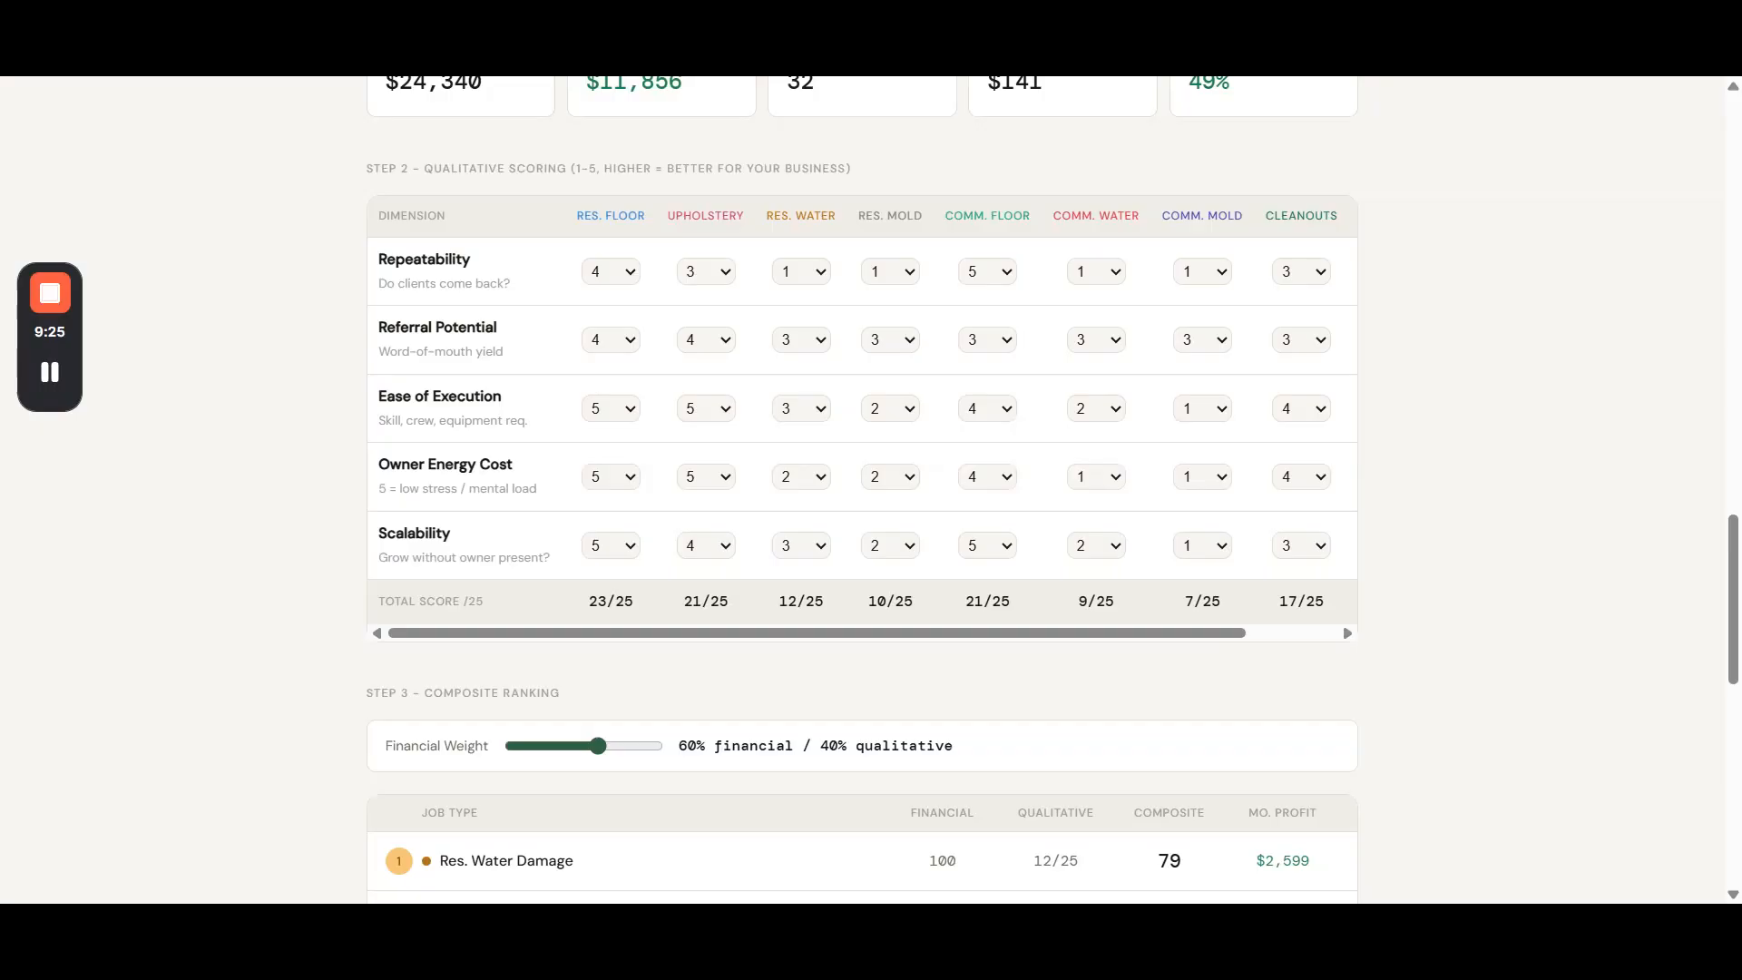
{"action": "left_click_drag", "start_coordinate": [422, 169], "coordinate": [567, 168]}
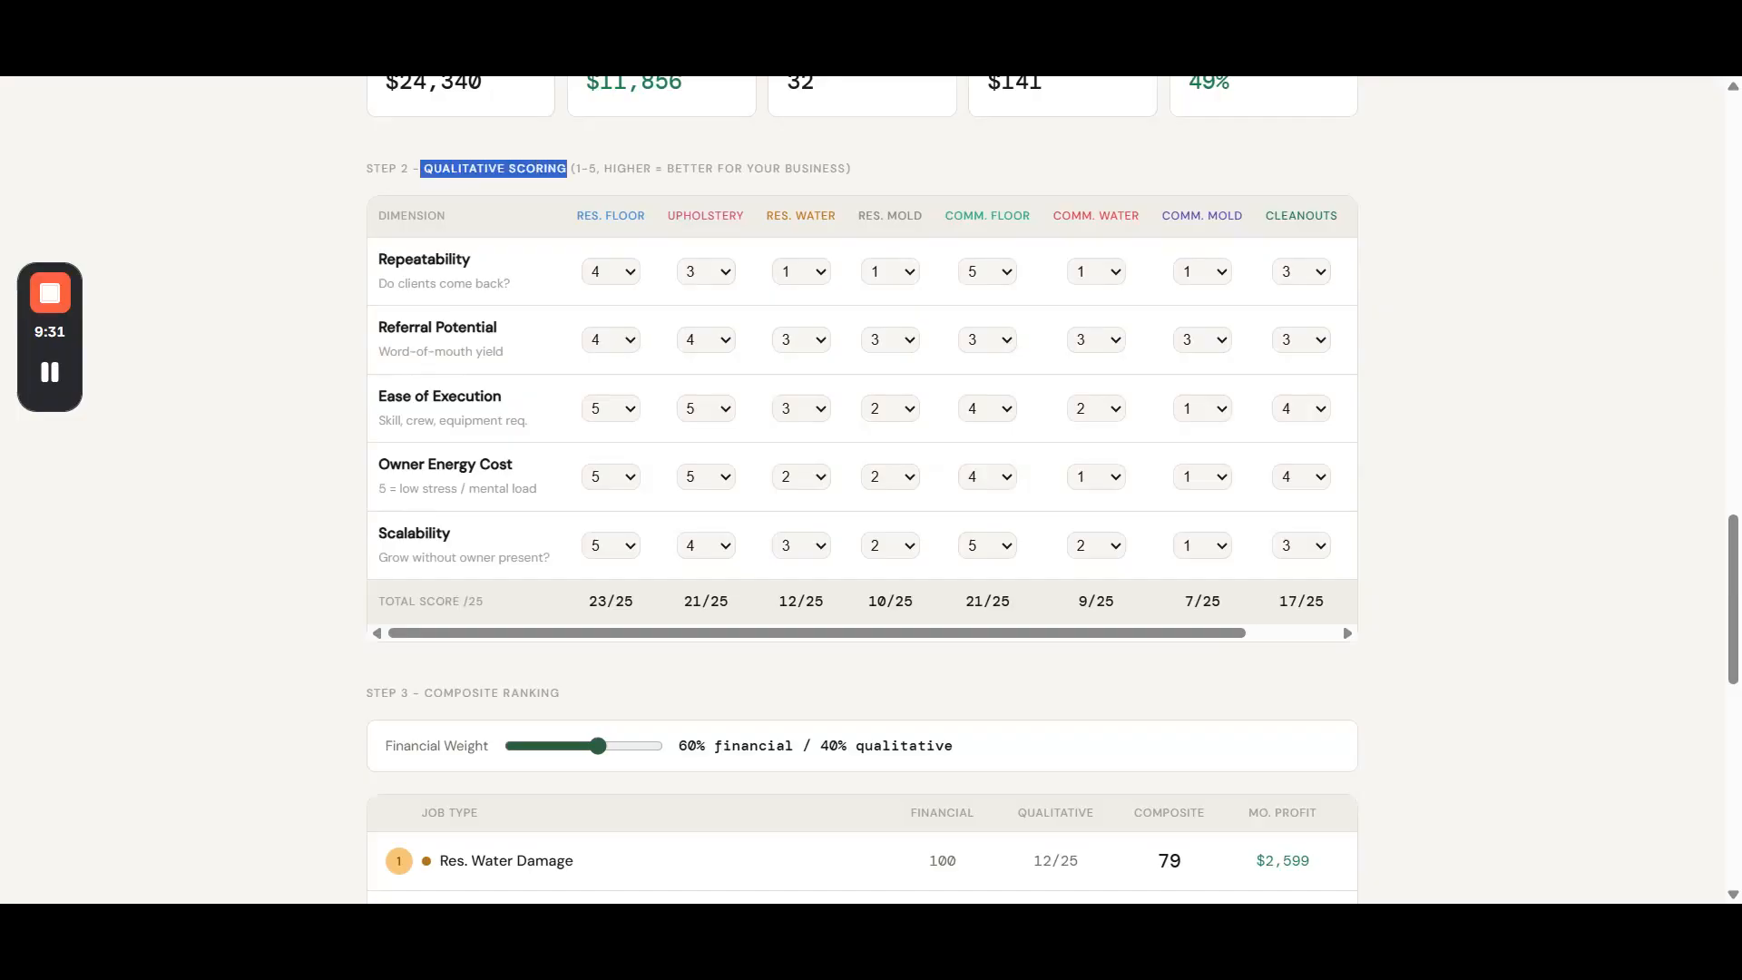
{"action": "left_click", "coordinate": [568, 170]}
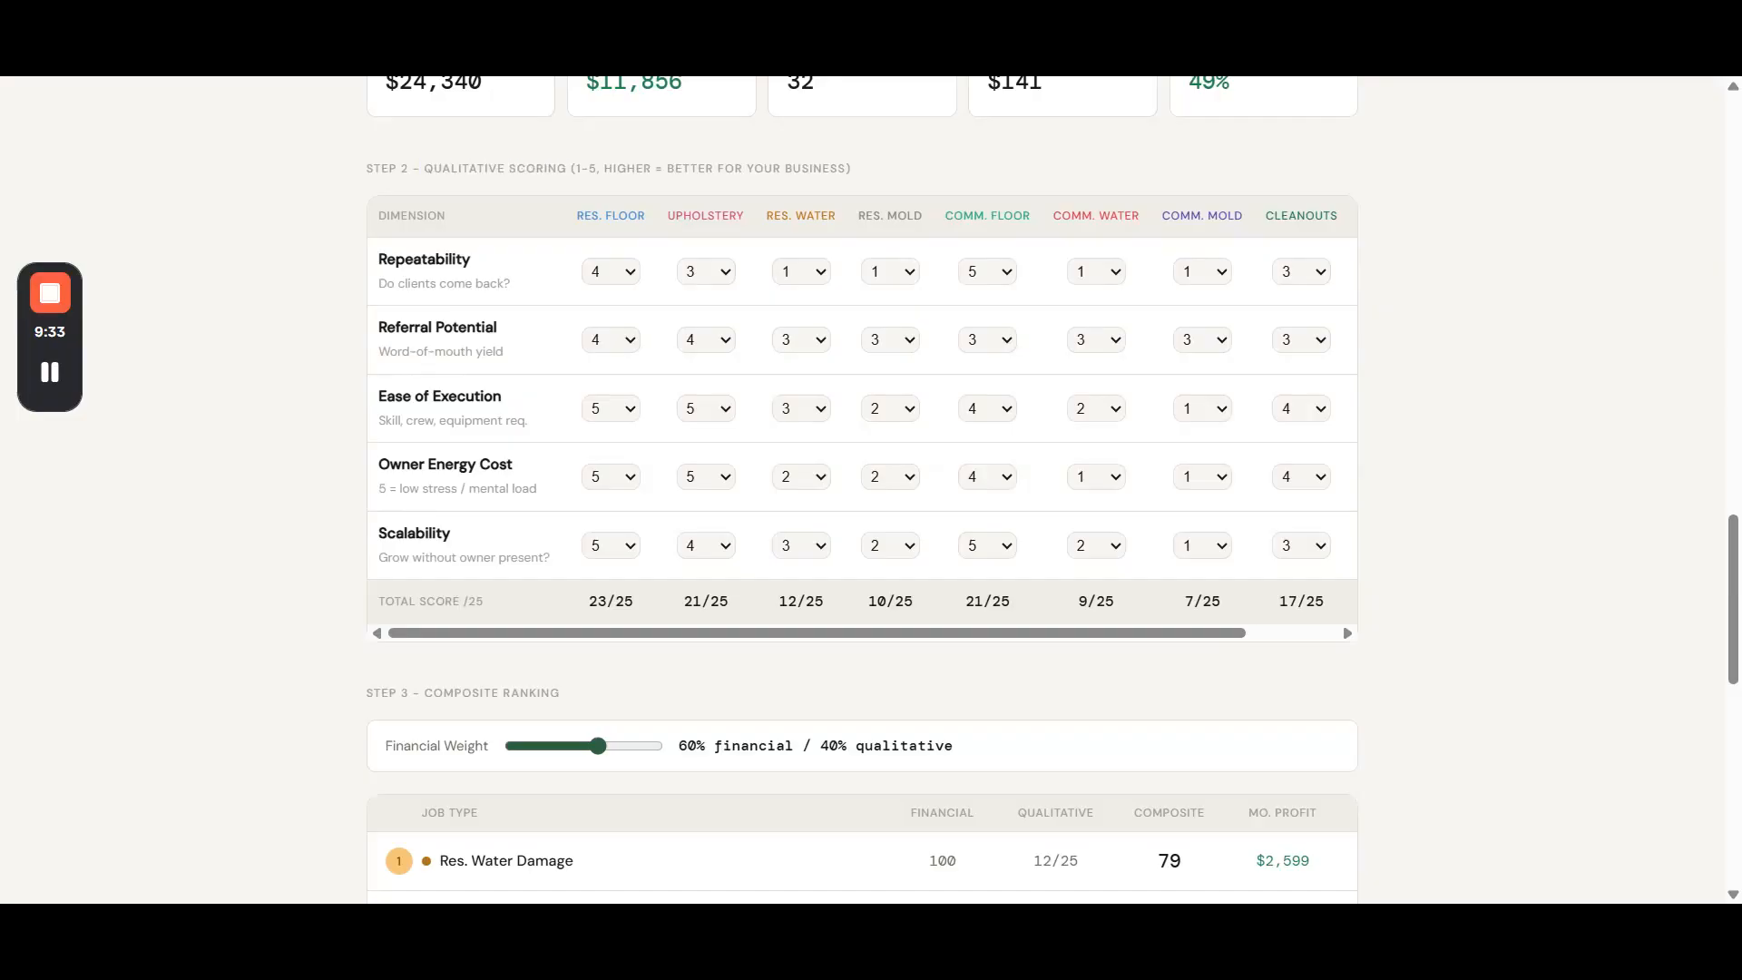
{"action": "left_click_drag", "start_coordinate": [570, 169], "coordinate": [598, 169]}
{"action": "left_click", "coordinate": [723, 167]}
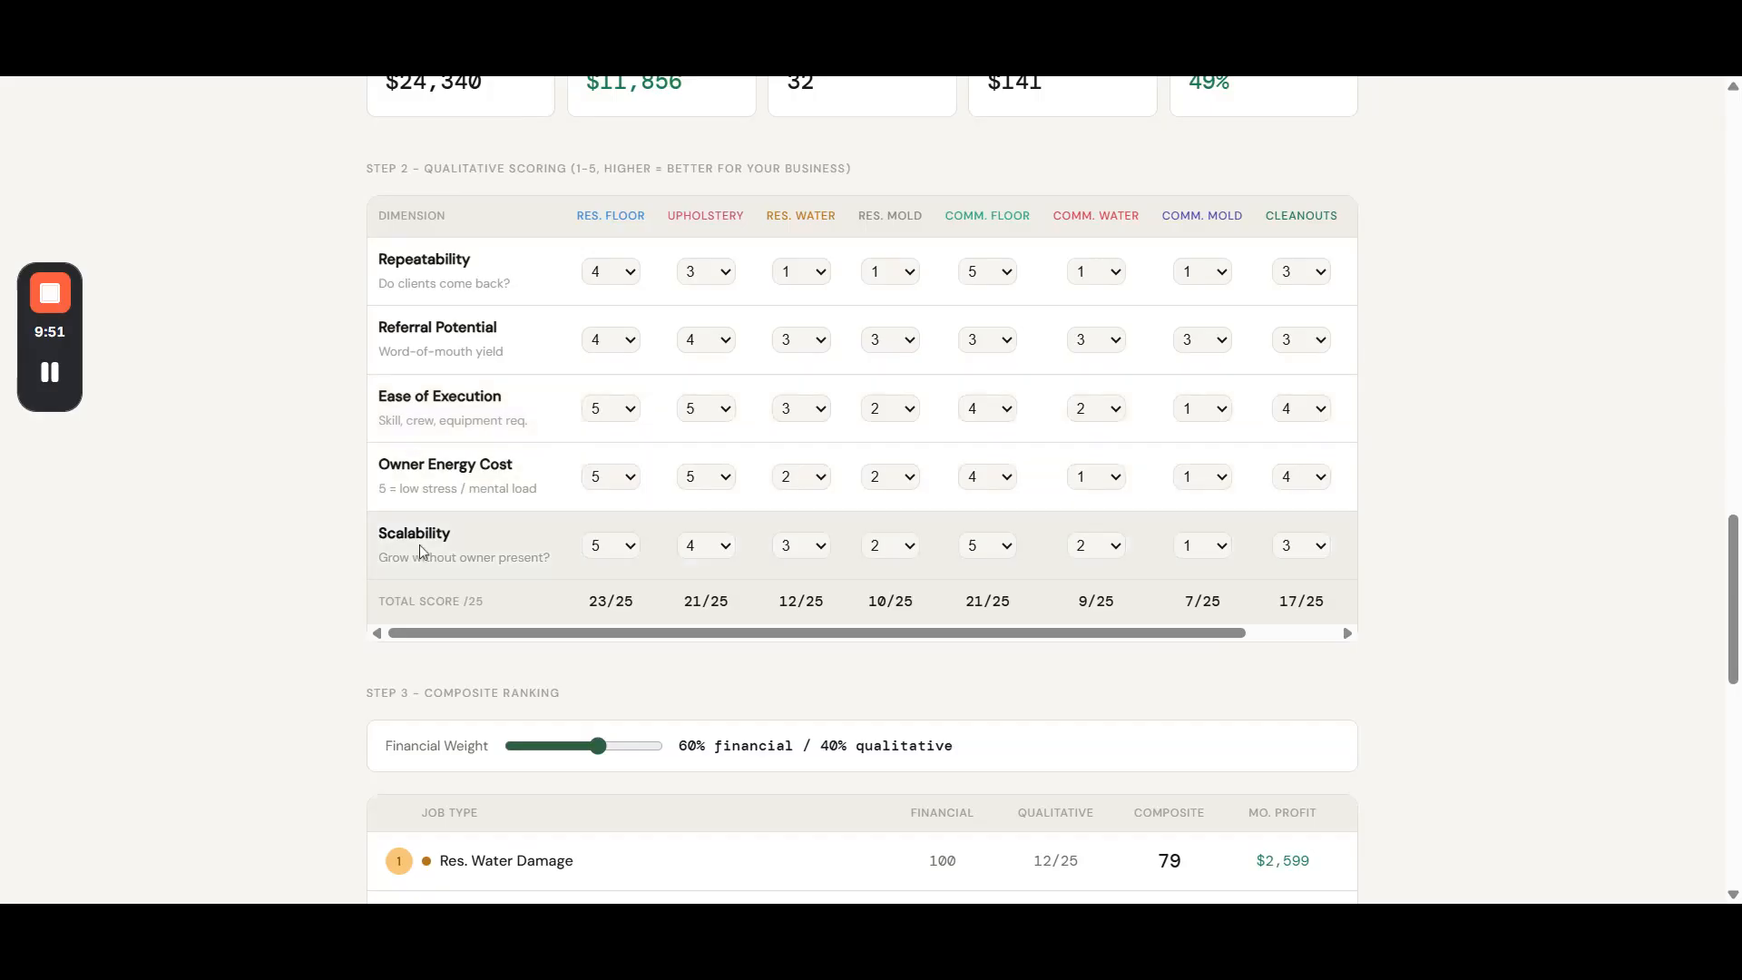
- Set the Repeatability score for Res. Floor to 1 in the qualitative scoring table
{"action": "left_click_drag", "start_coordinate": [577, 216], "coordinate": [789, 215]}
{"action": "left_click_drag", "start_coordinate": [807, 215], "coordinate": [997, 216]}
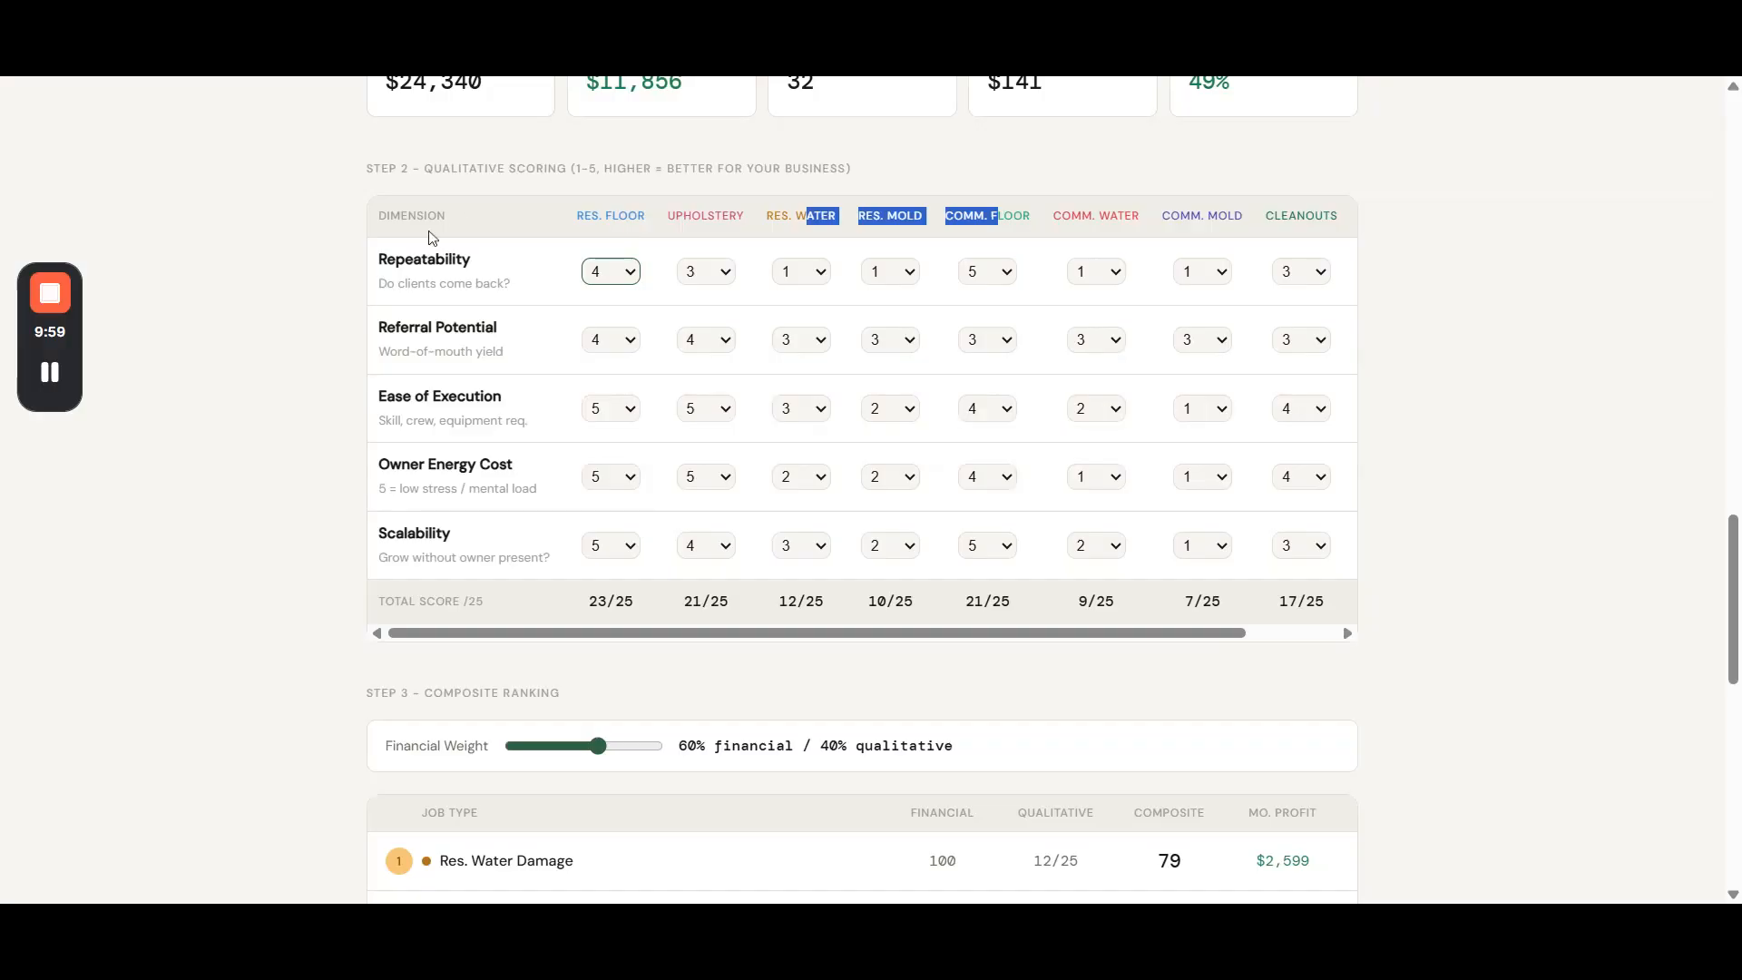
{"action": "key", "text": "1"}
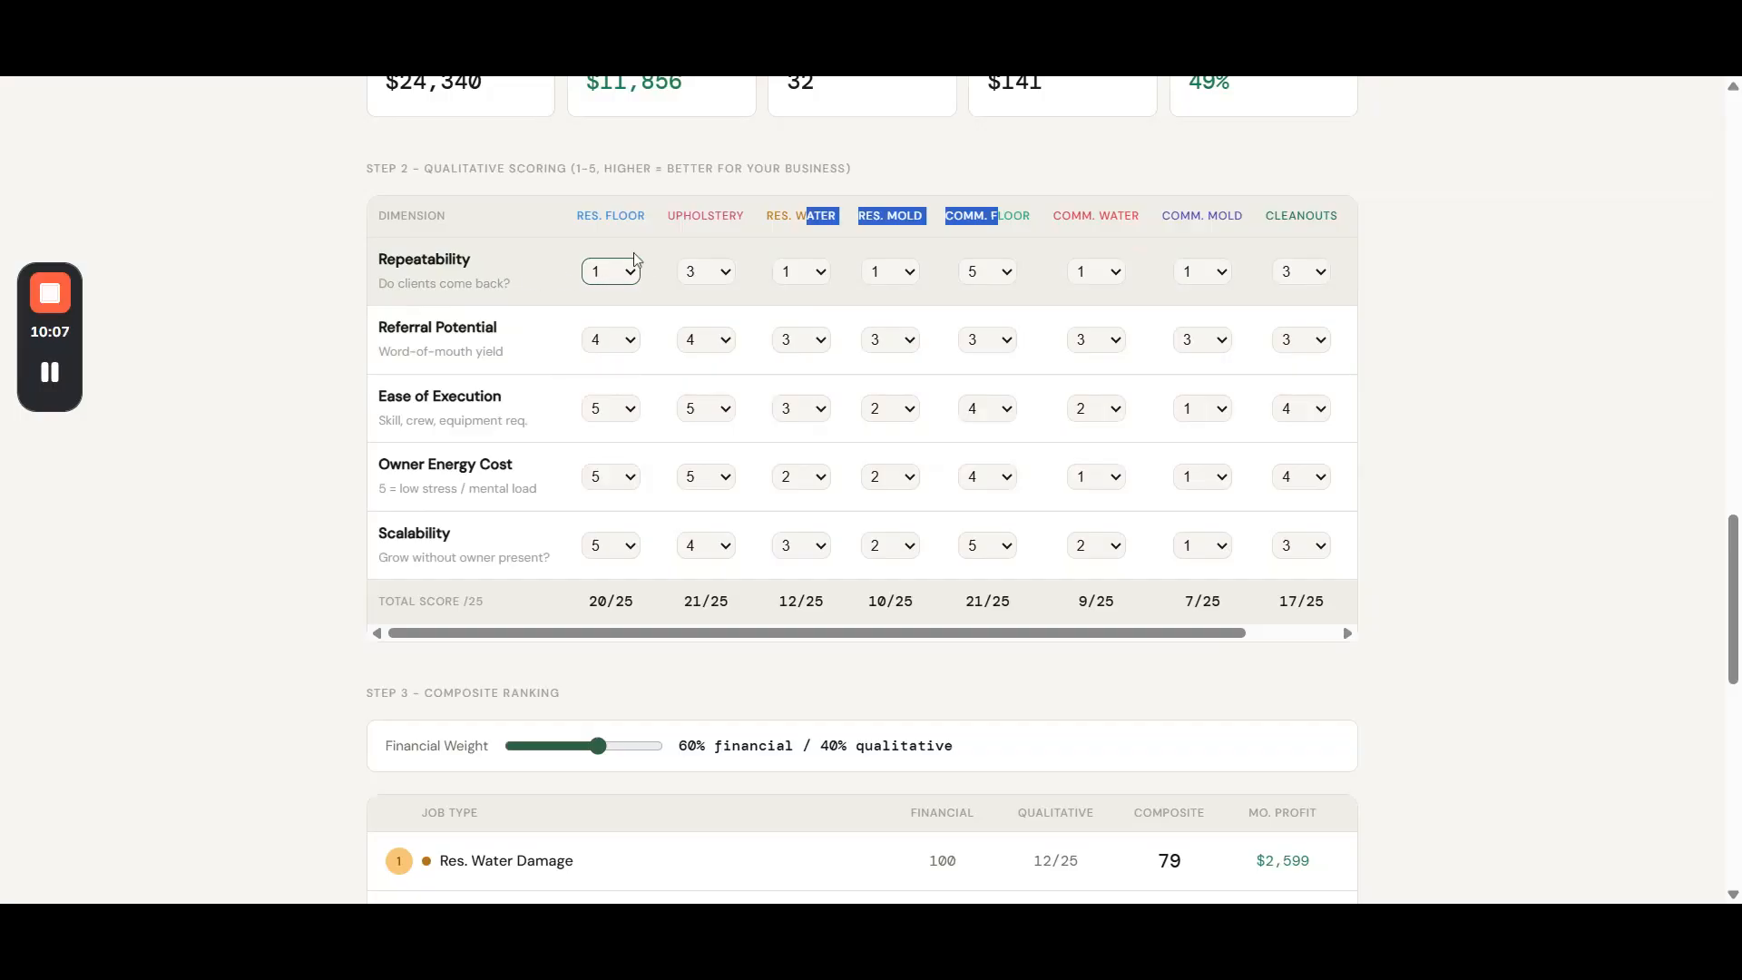
{"action": "left_click", "coordinate": [1039, 272]}
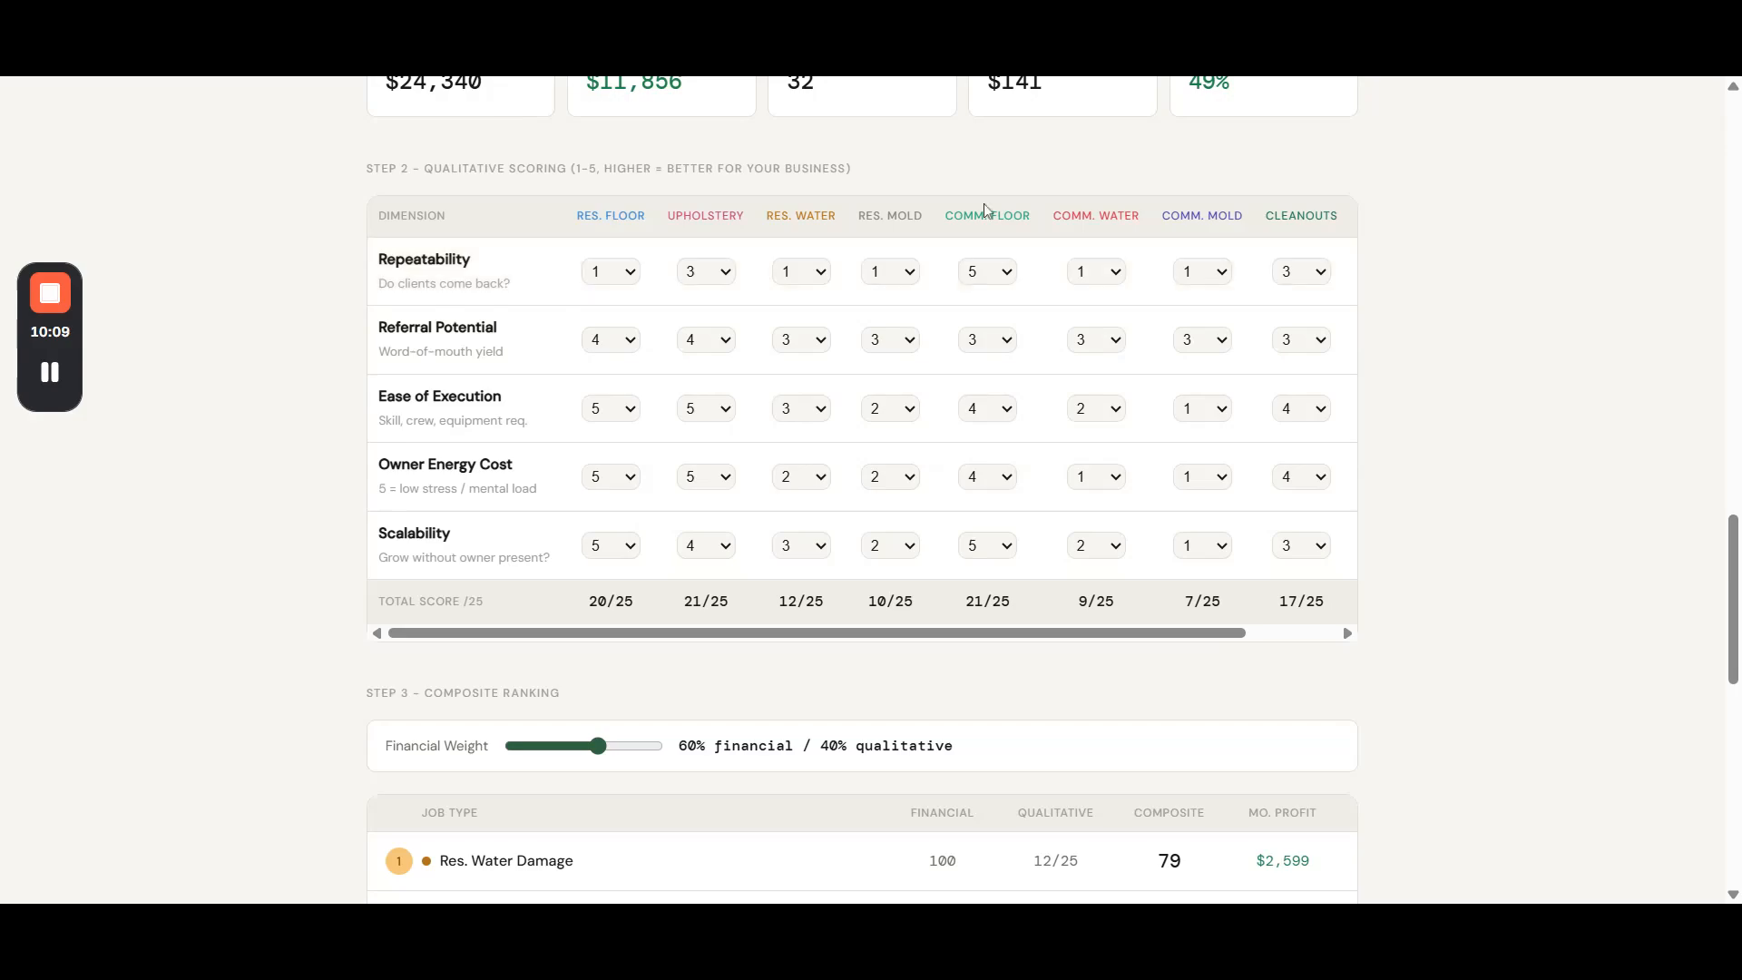
- Examine the Repeatability score for Comm. Floor and the Ease of Execution and Owner Energy Cost criteria in the scoring table
{"action": "left_click_drag", "start_coordinate": [974, 216], "coordinate": [1032, 216]}
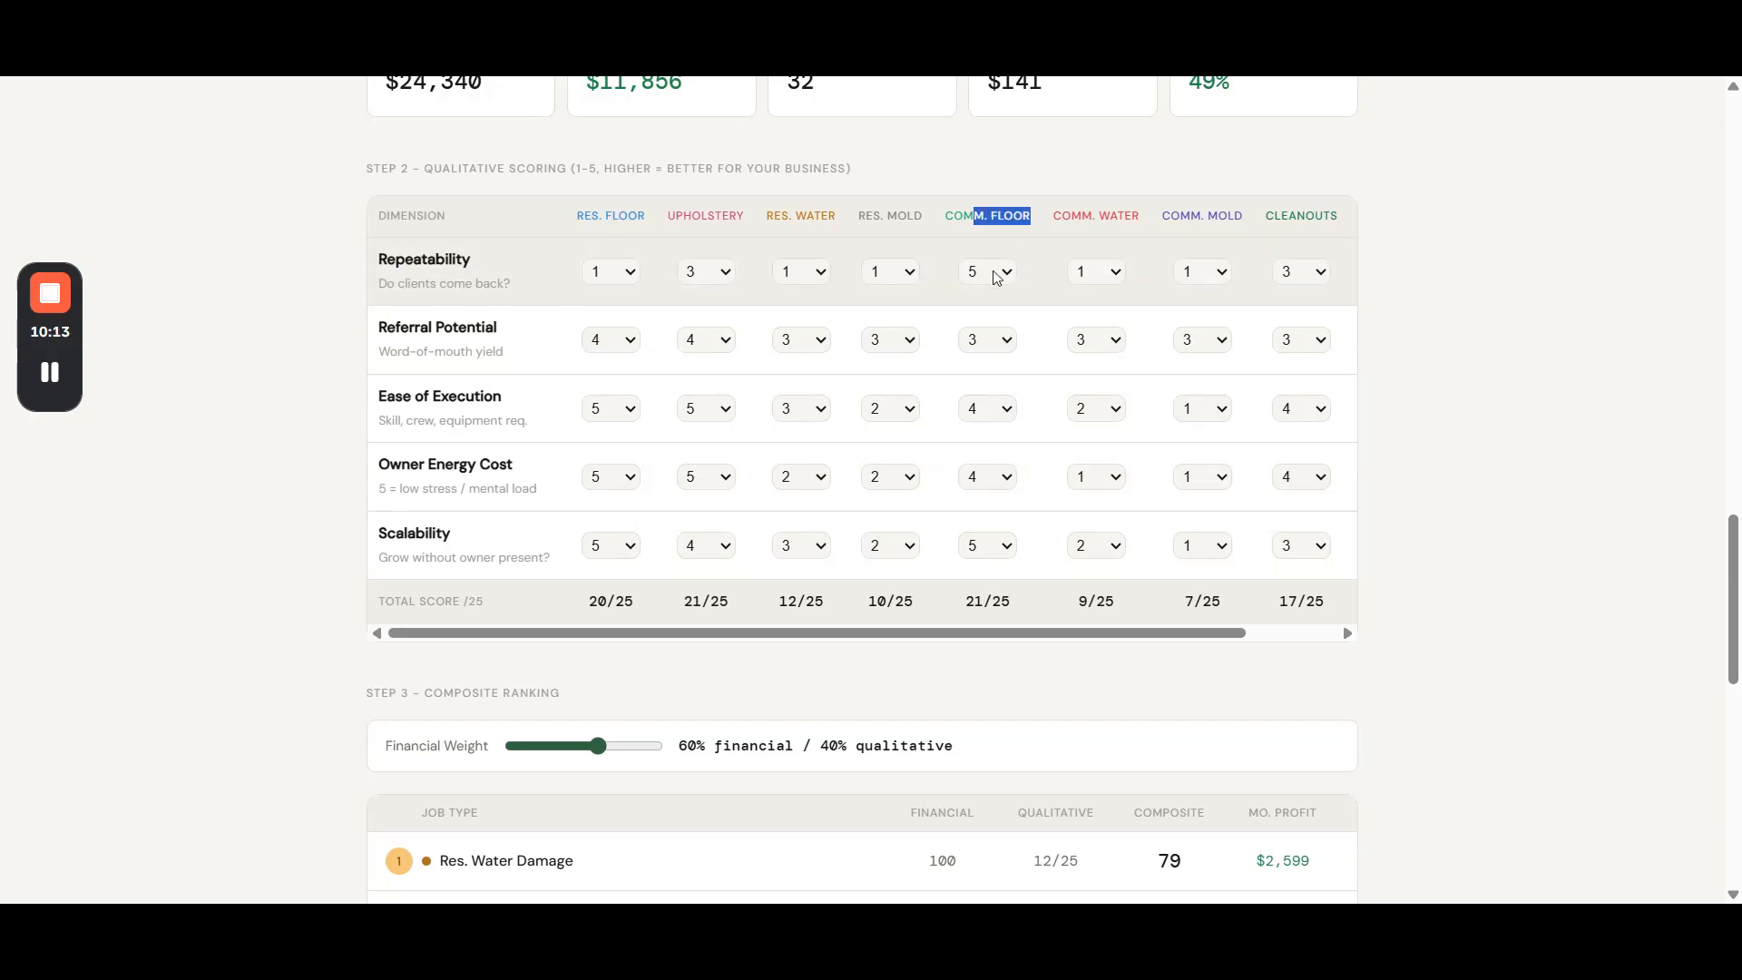
{"action": "left_click", "coordinate": [997, 278]}
{"action": "left_click", "coordinate": [1477, 301]}
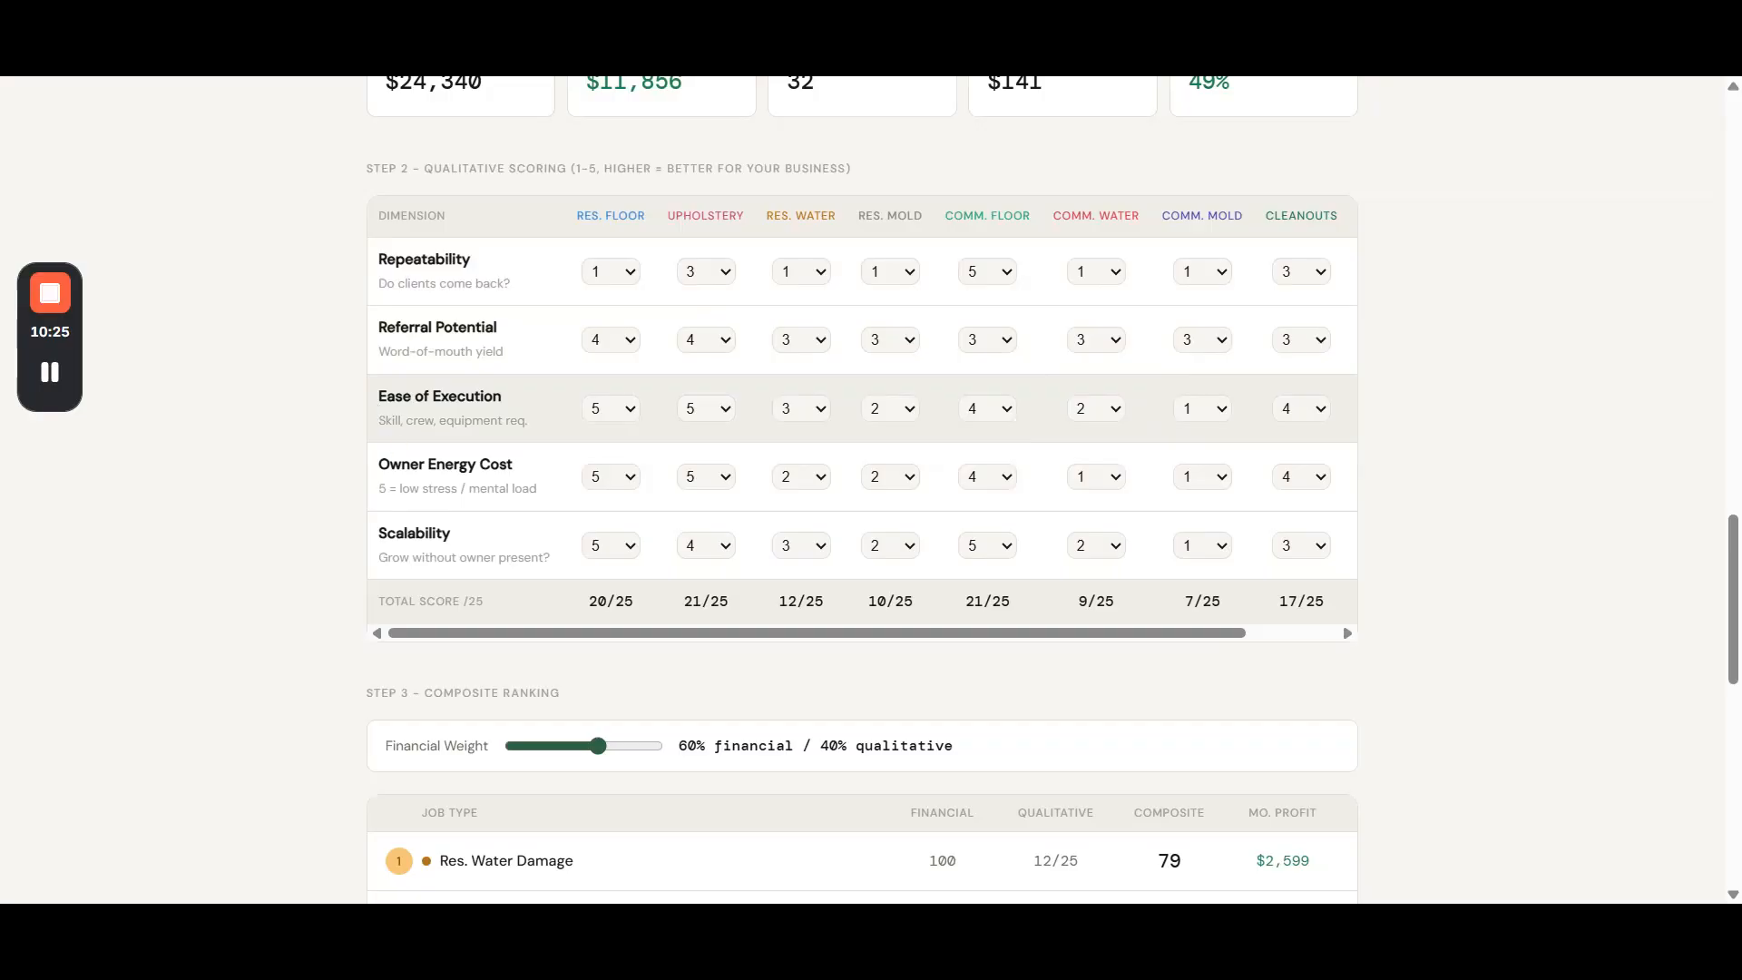
{"action": "left_click_drag", "start_coordinate": [378, 420], "coordinate": [434, 420]}
{"action": "left_click_drag", "start_coordinate": [436, 420], "coordinate": [535, 432]}
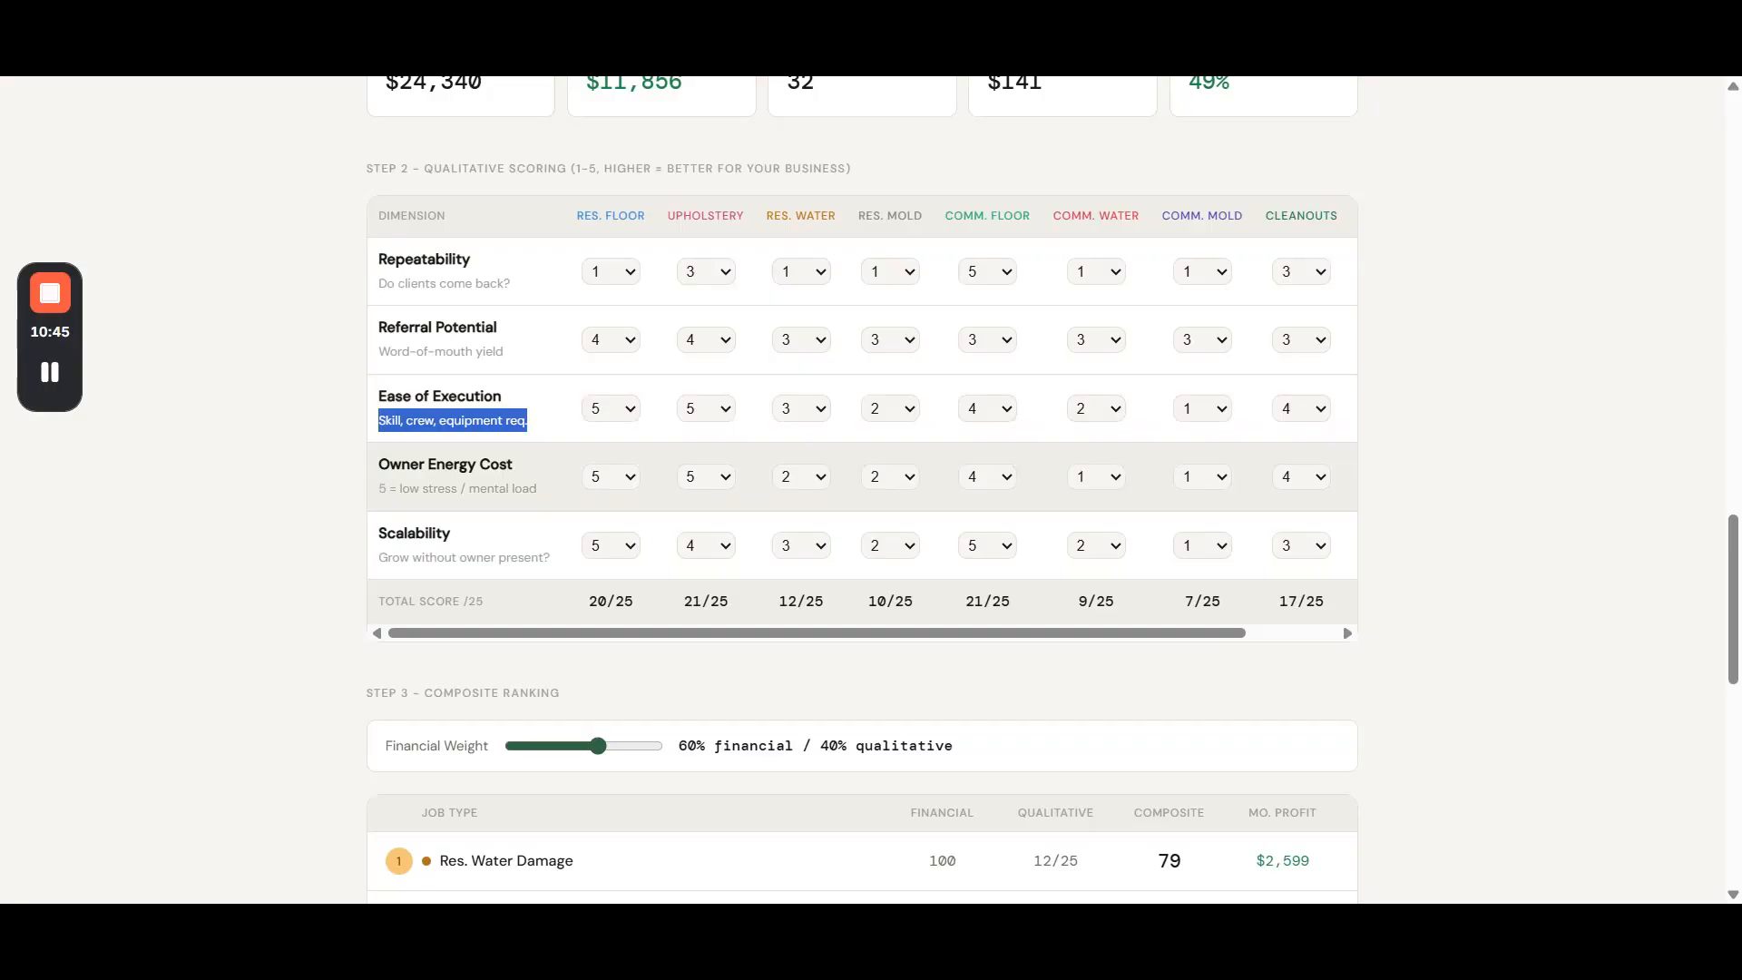
{"action": "left_click_drag", "start_coordinate": [378, 488], "coordinate": [540, 507]}
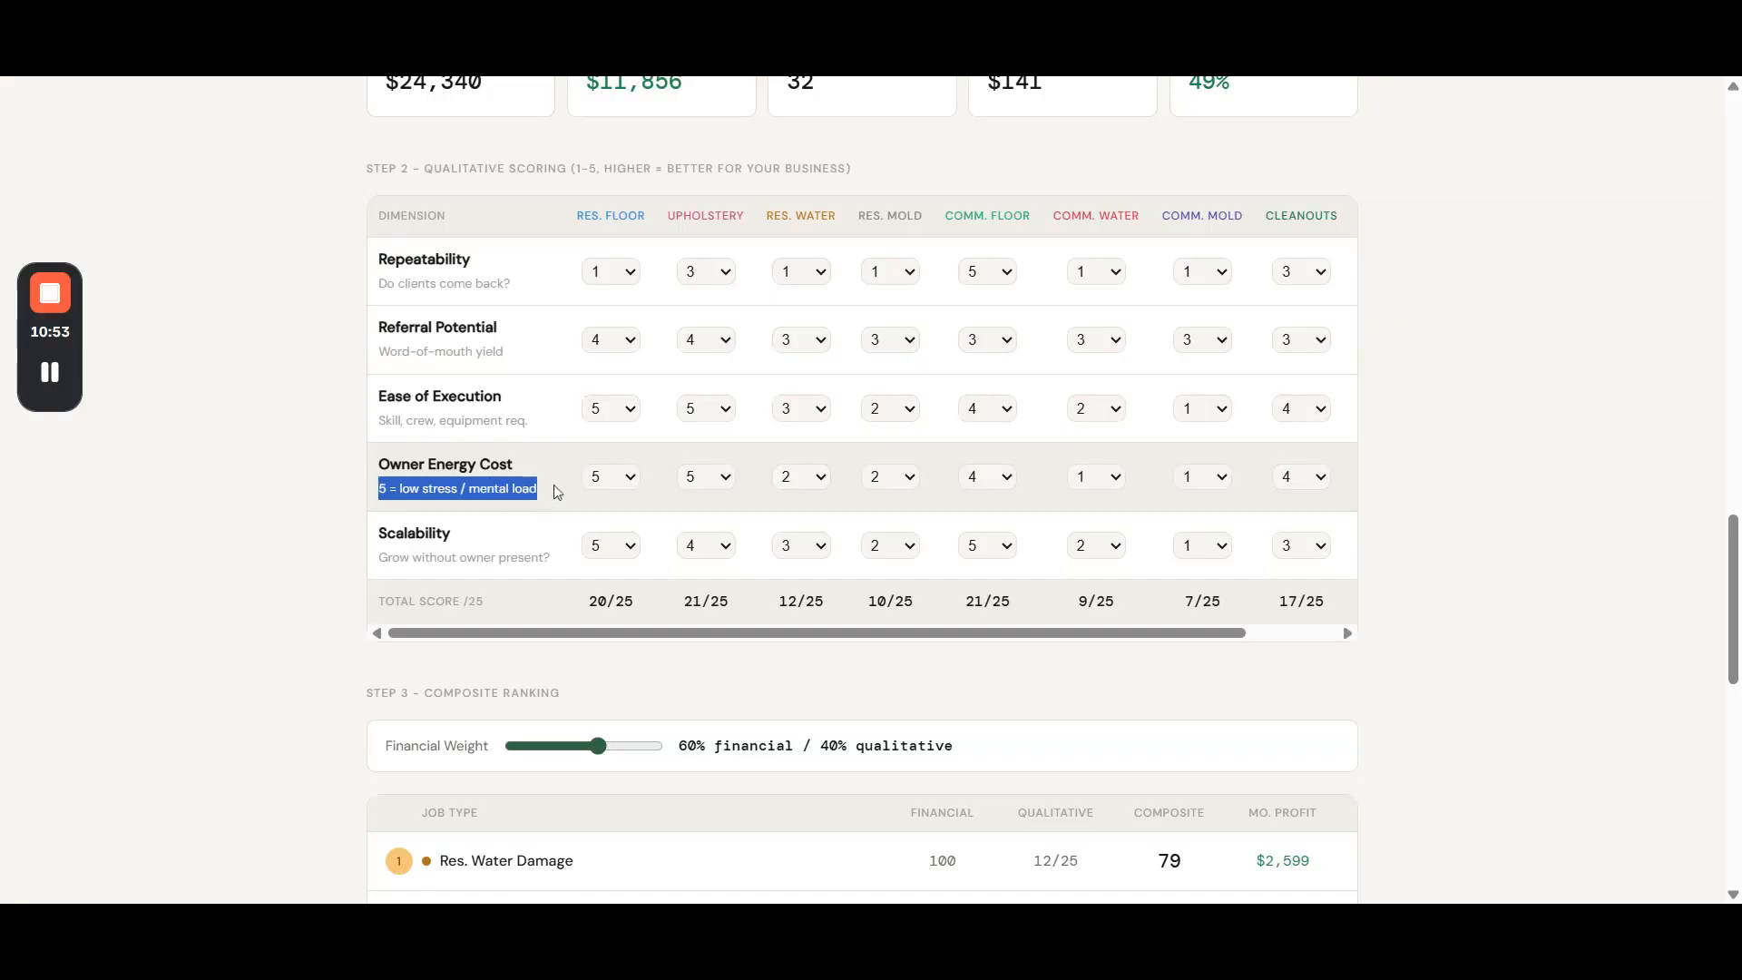
{"action": "left_click", "coordinate": [623, 493]}
{"action": "left_click", "coordinate": [613, 581]}
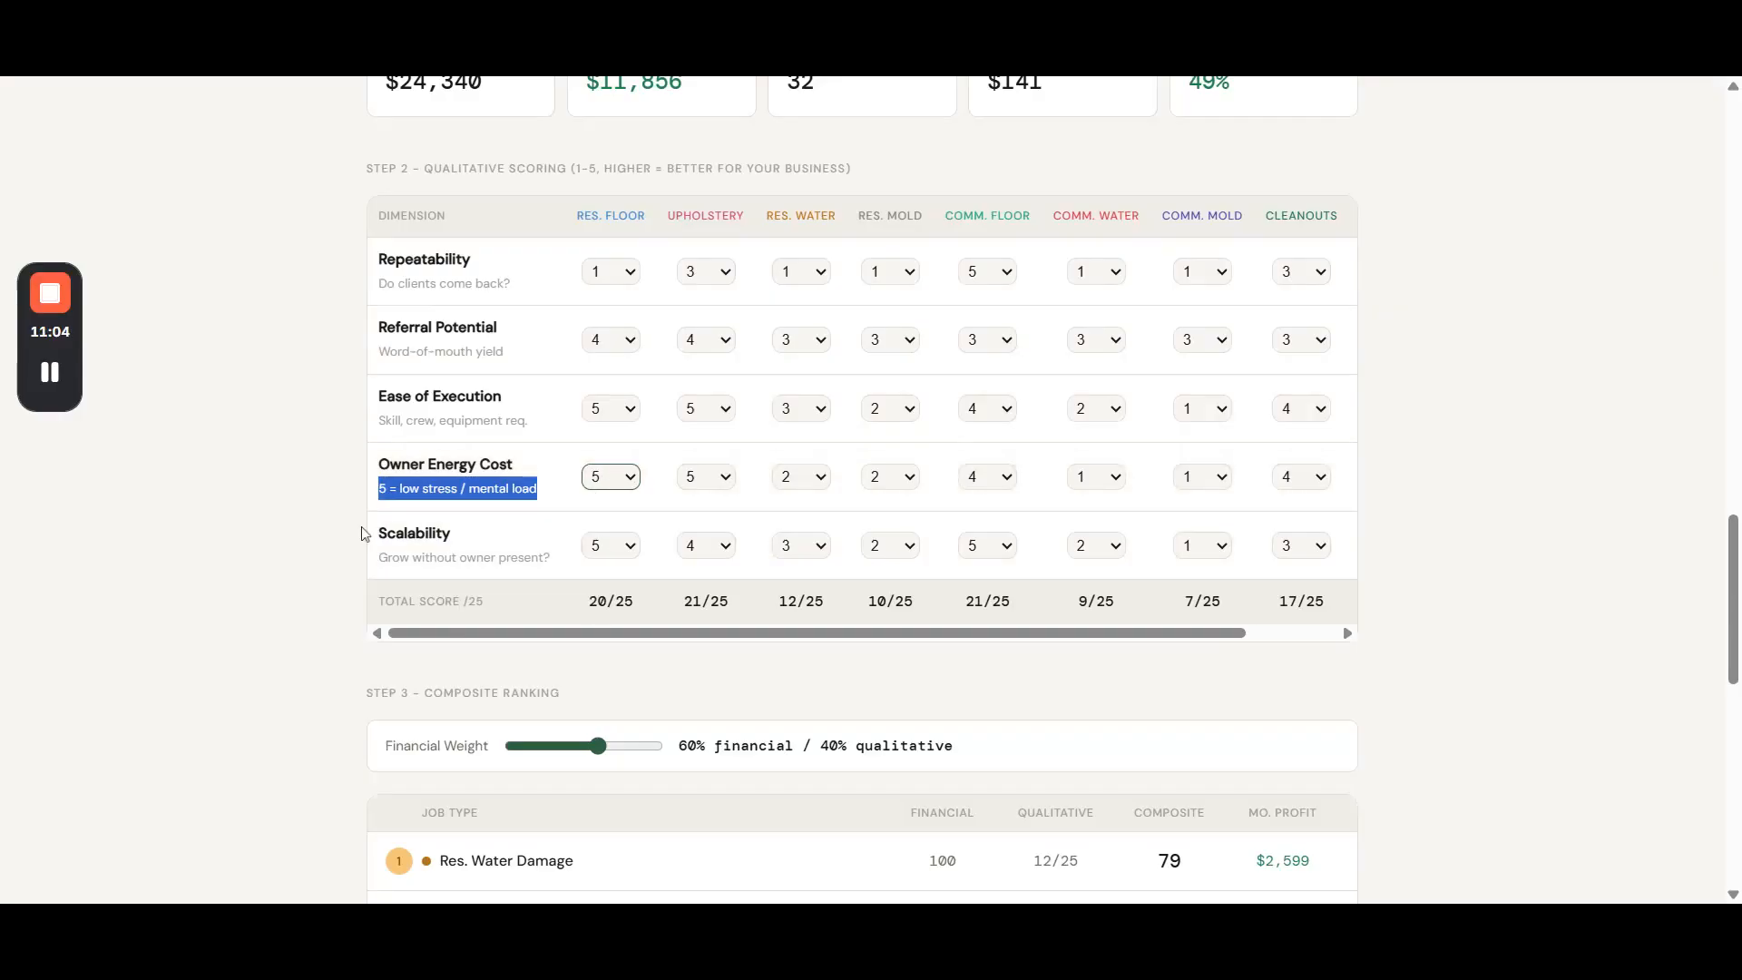
- Examine the Scalability criterion and its description, and view the remaining job types in the qualitative scoring table
{"action": "left_click_drag", "start_coordinate": [387, 533], "coordinate": [470, 535]}
{"action": "left_click", "coordinate": [468, 535]}
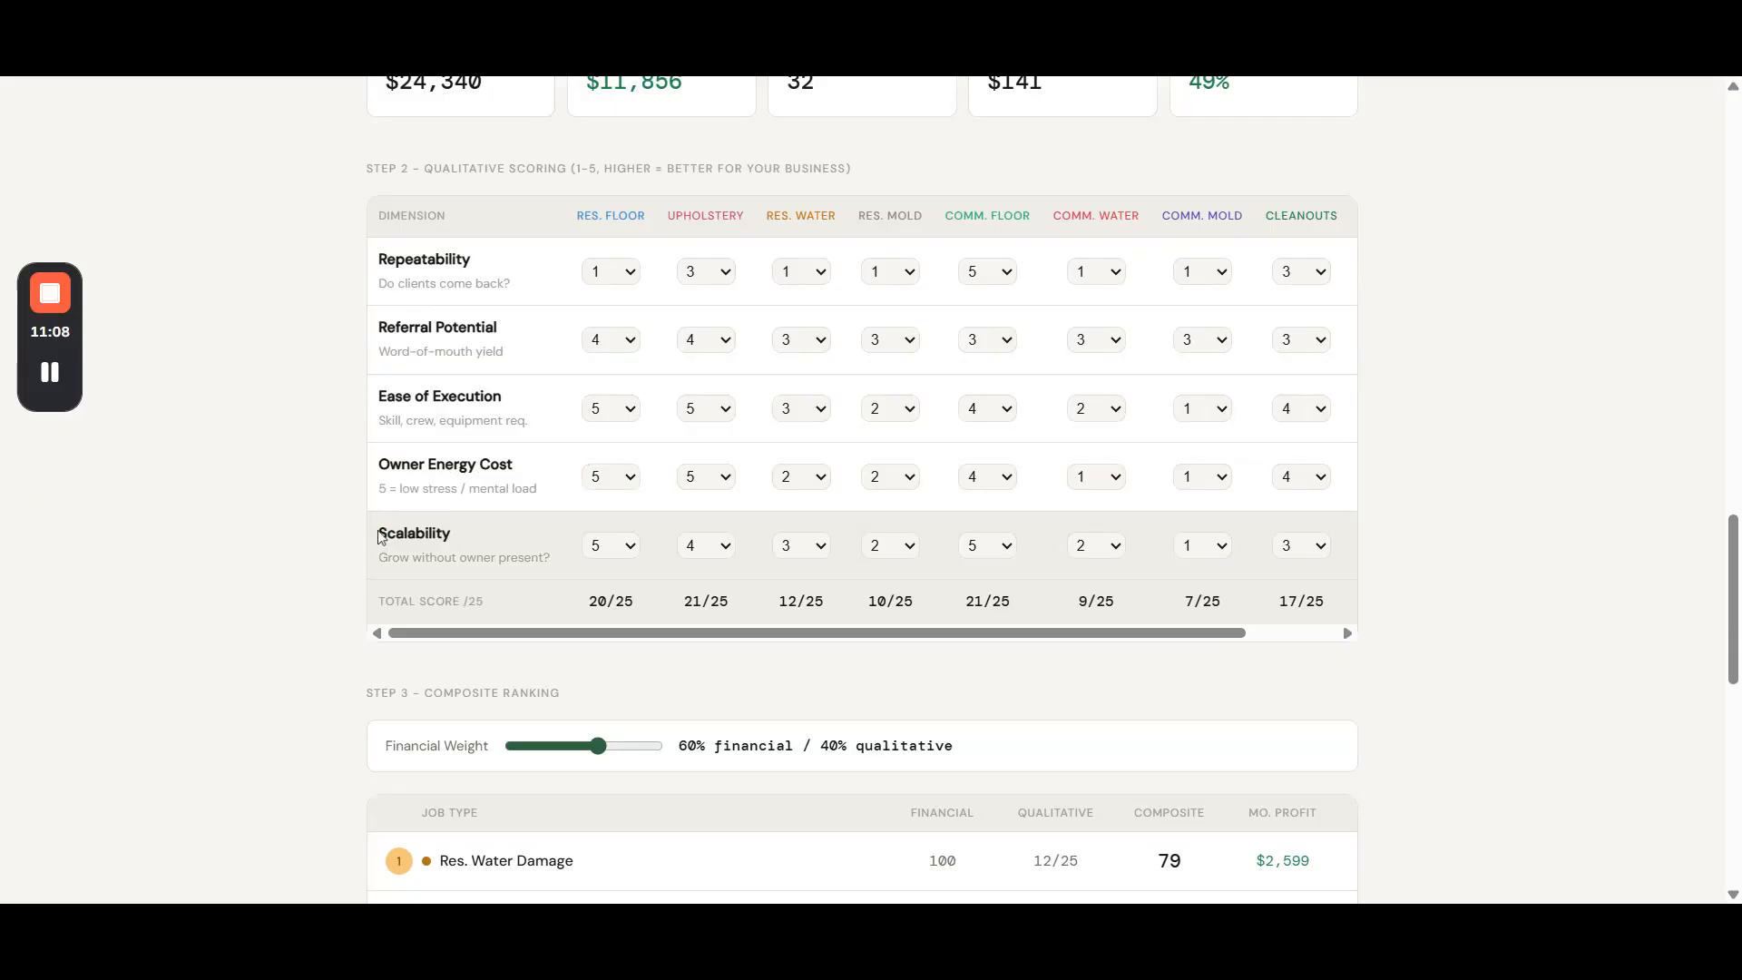
{"action": "left_click_drag", "start_coordinate": [378, 557], "coordinate": [545, 557]}
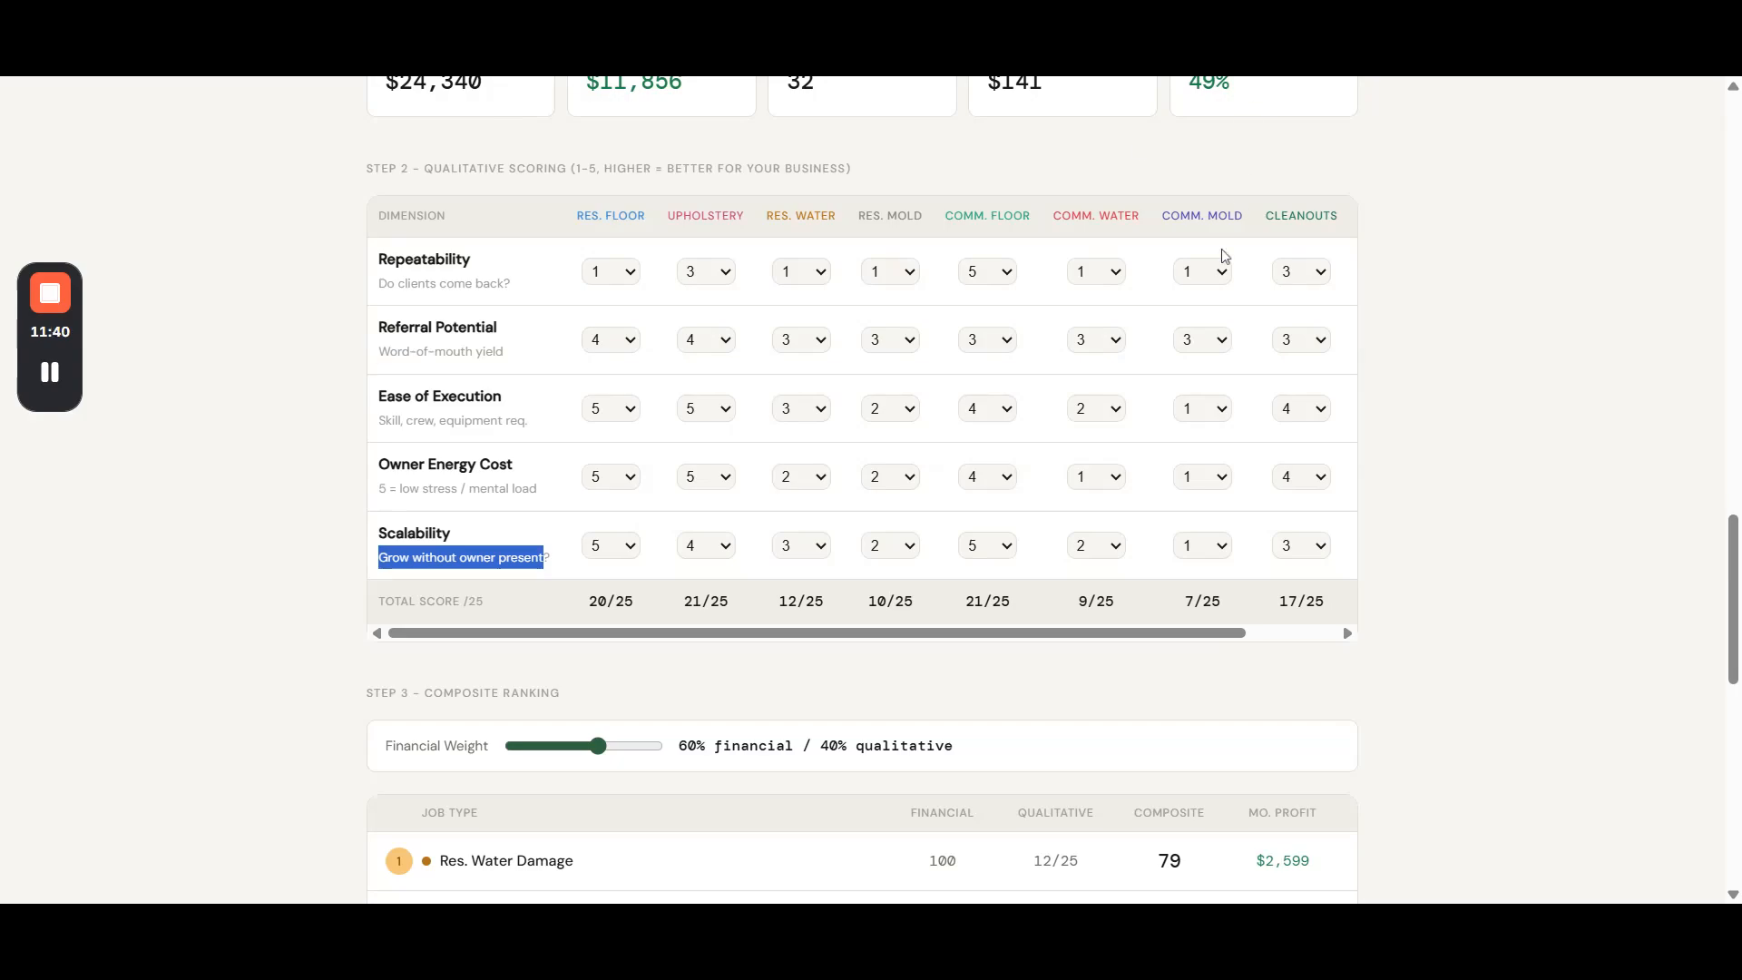
{"action": "left_click_drag", "start_coordinate": [1116, 633], "coordinate": [980, 635]}
- Set the composite ranking's weighting to 100% financial / 0% qualitative and check the weighting label against the ranked job types
{"action": "scroll", "coordinate": [1437, 523], "scroll_direction": "down", "scroll_amount": 1}
{"action": "scroll", "coordinate": [1439, 523], "scroll_direction": "down", "scroll_amount": 5}
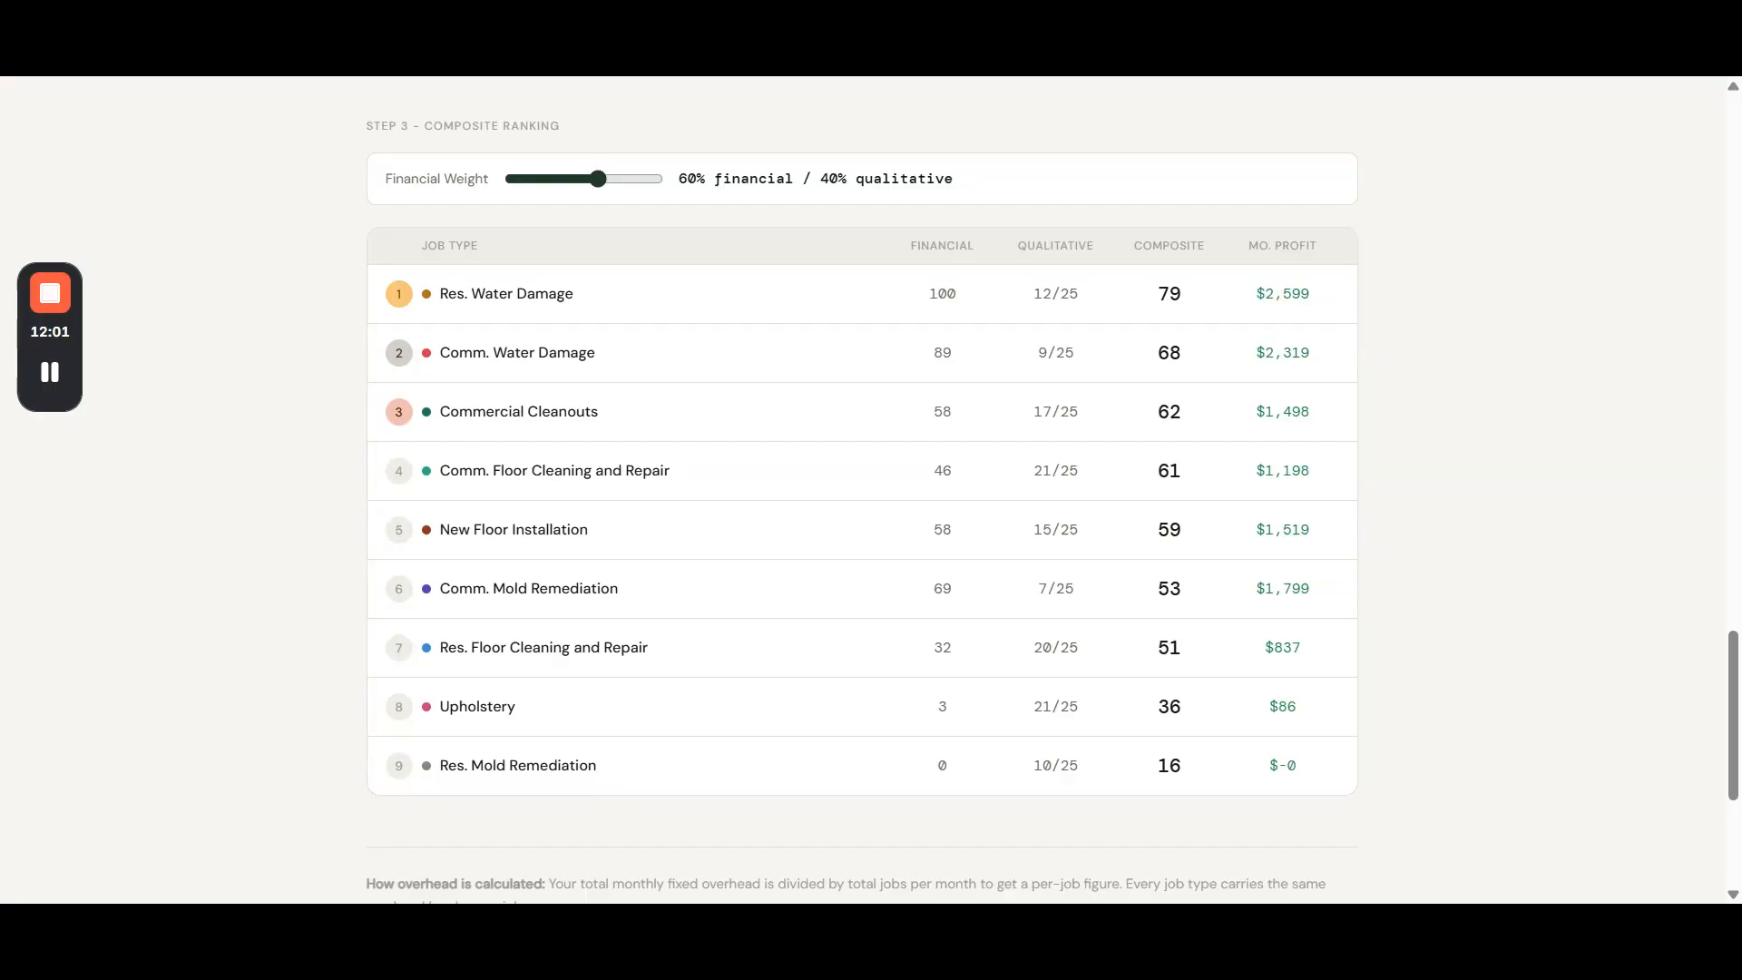
{"action": "left_click_drag", "start_coordinate": [597, 179], "coordinate": [693, 187]}
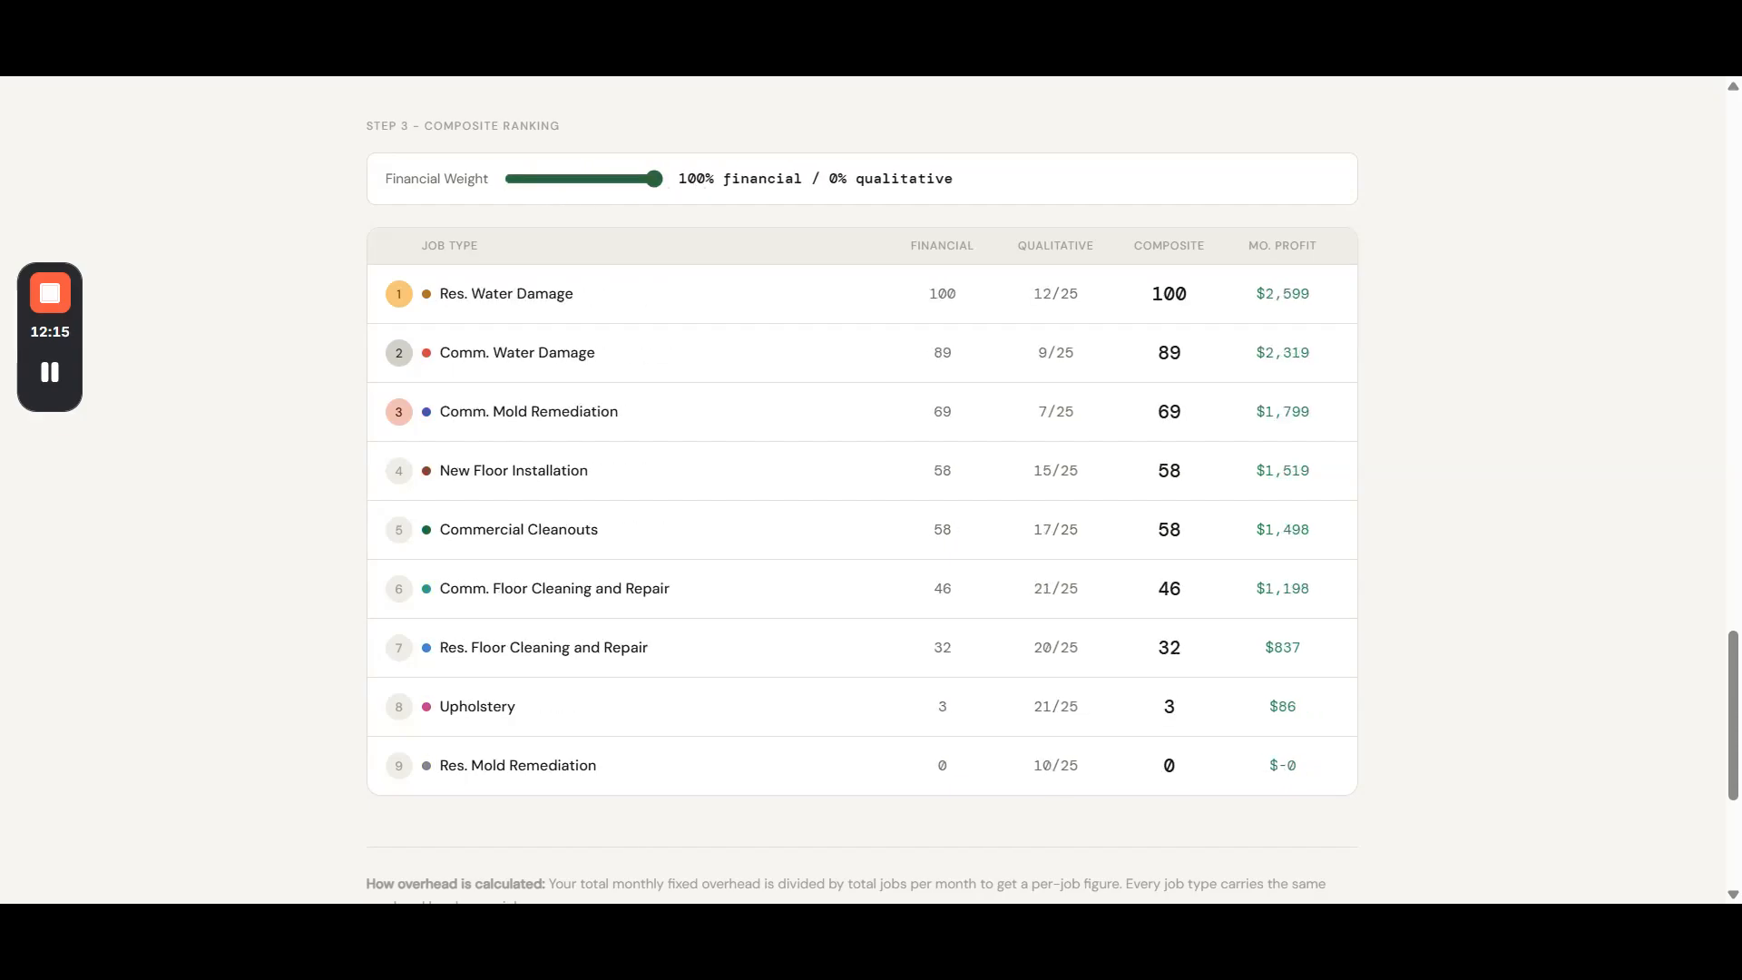
{"action": "left_click_drag", "start_coordinate": [679, 179], "coordinate": [960, 190]}
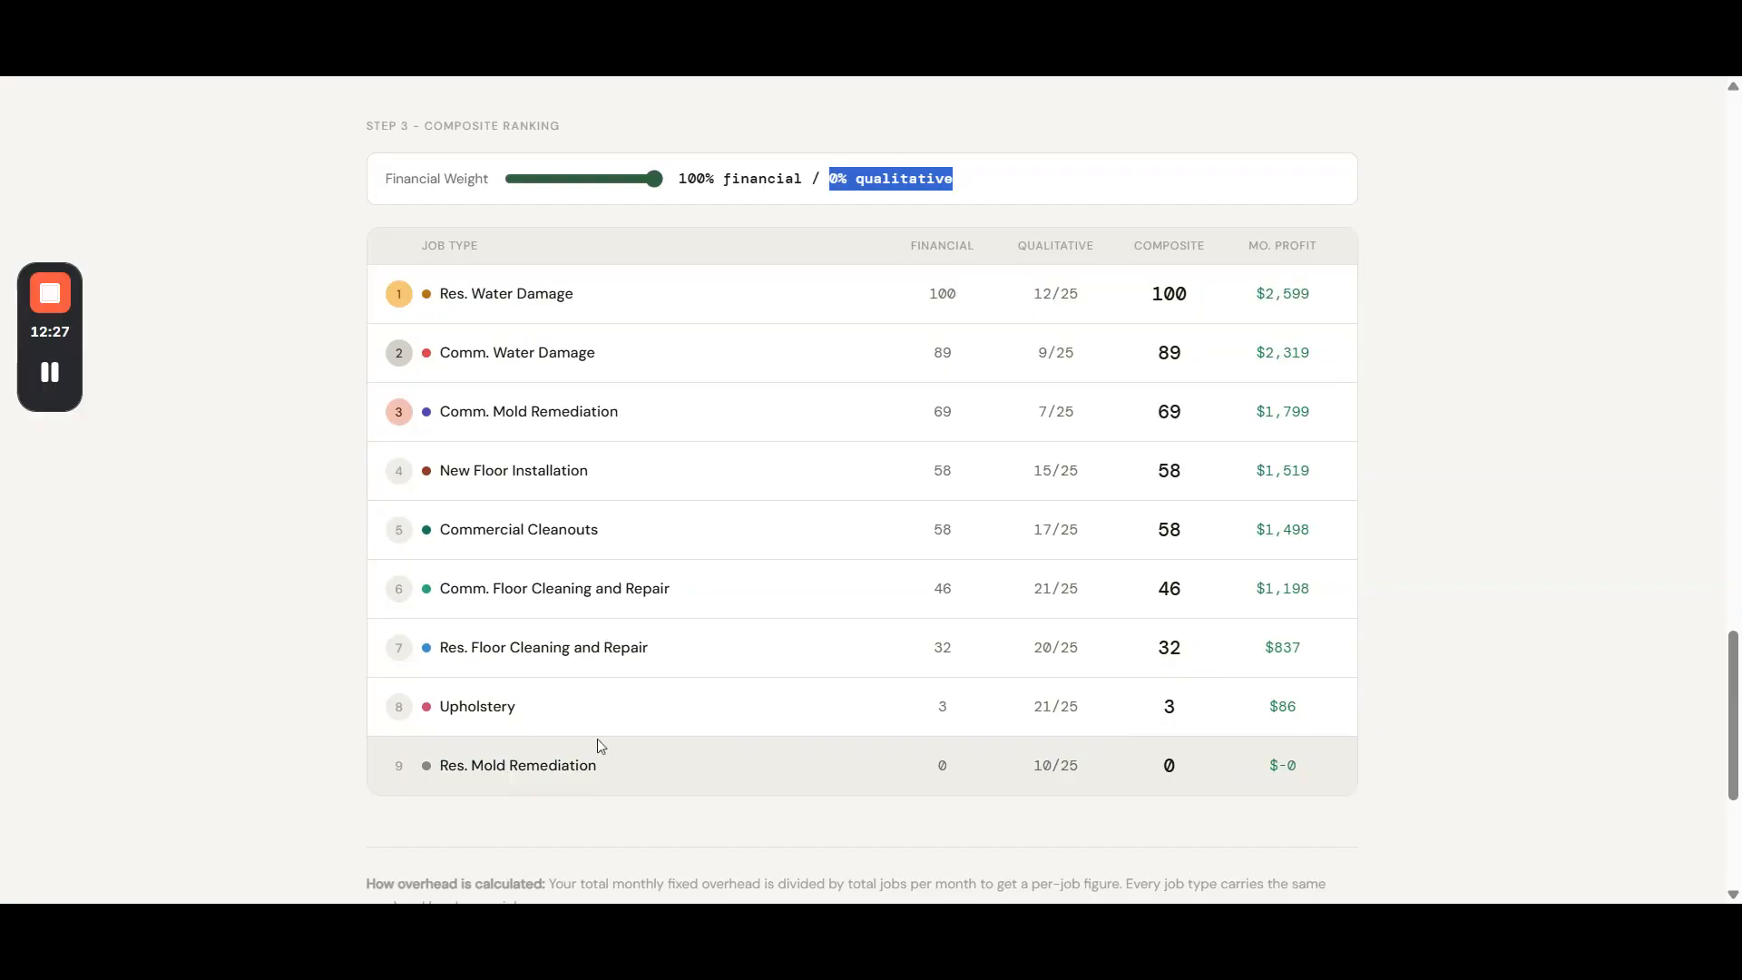
{"action": "left_click_drag", "start_coordinate": [714, 178], "coordinate": [784, 179]}
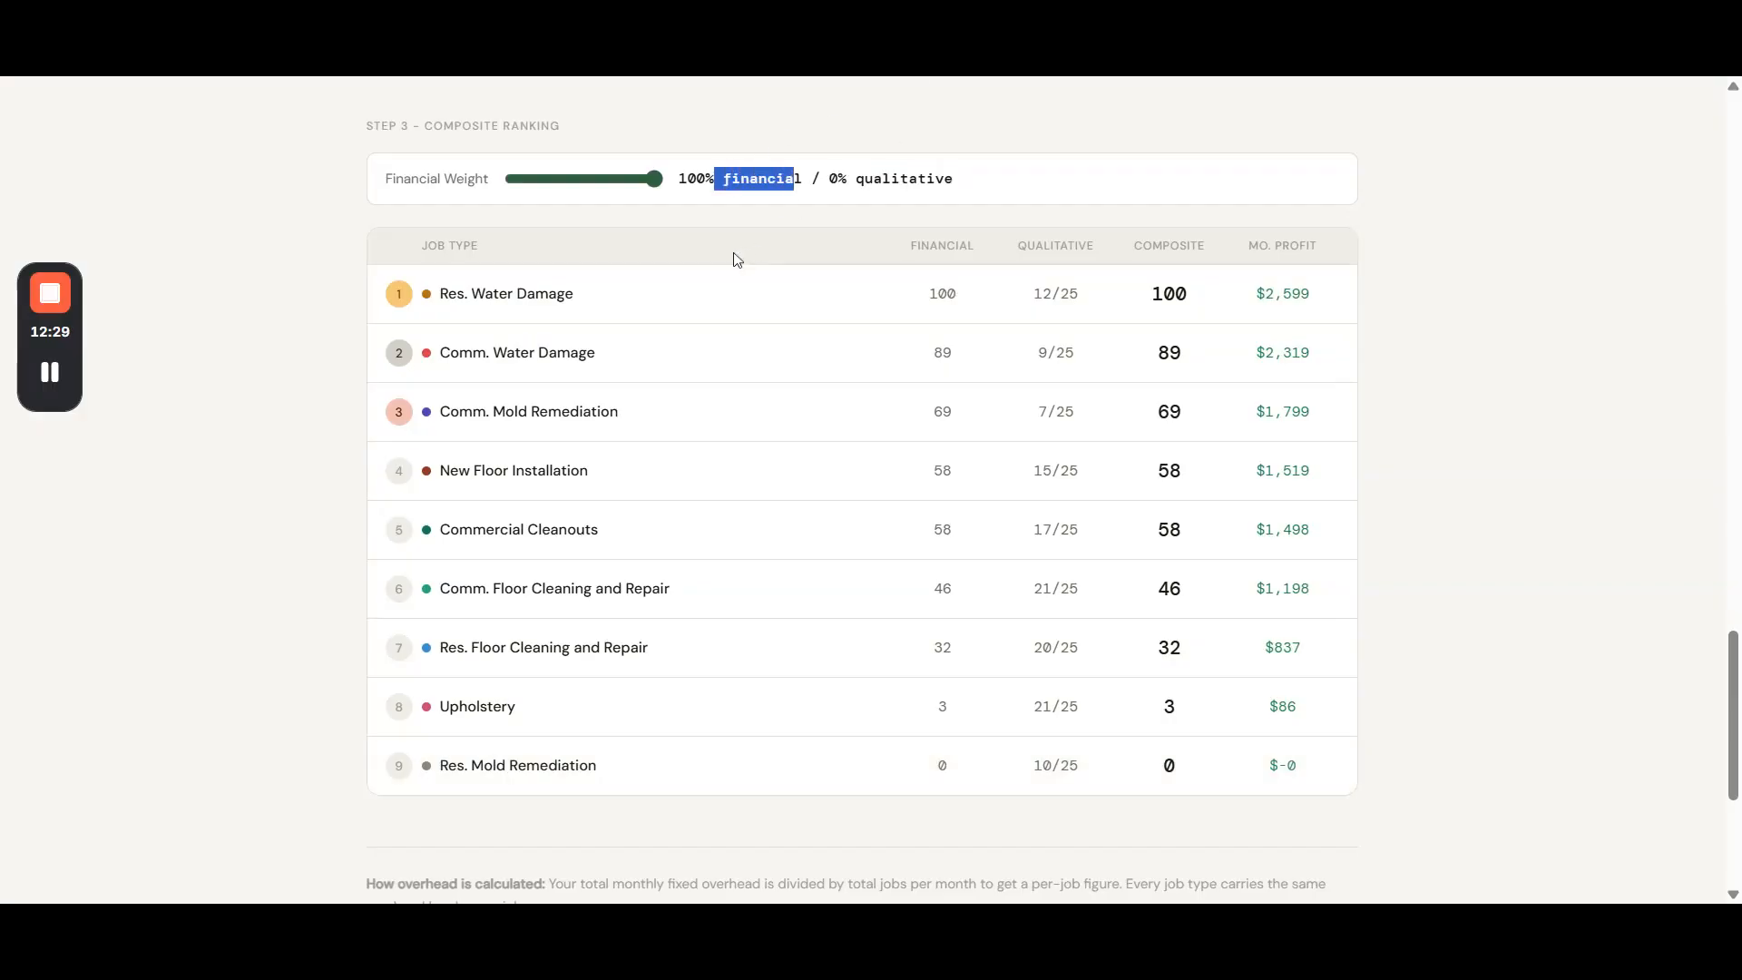
- Try a 0% financial weight, set the weighting to 70% financial / 30% qualitative, and inspect the resulting job ranking
{"action": "left_click_drag", "start_coordinate": [654, 178], "coordinate": [487, 202]}
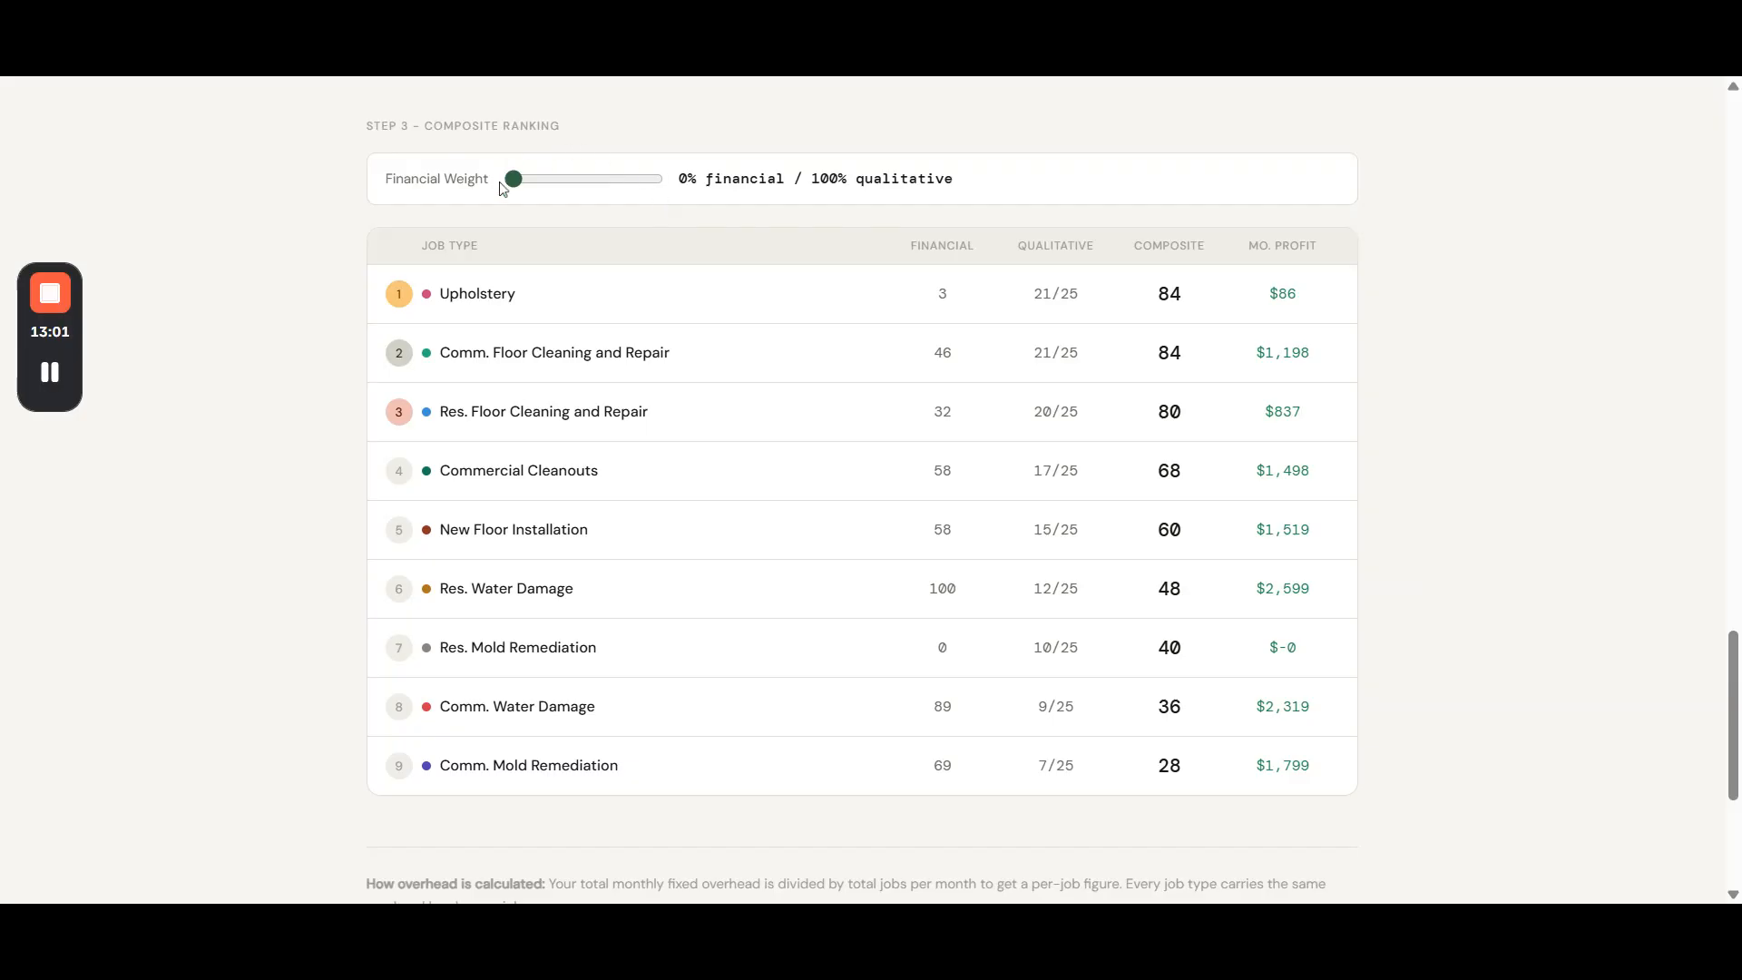
{"action": "left_click_drag", "start_coordinate": [514, 179], "coordinate": [613, 199]}
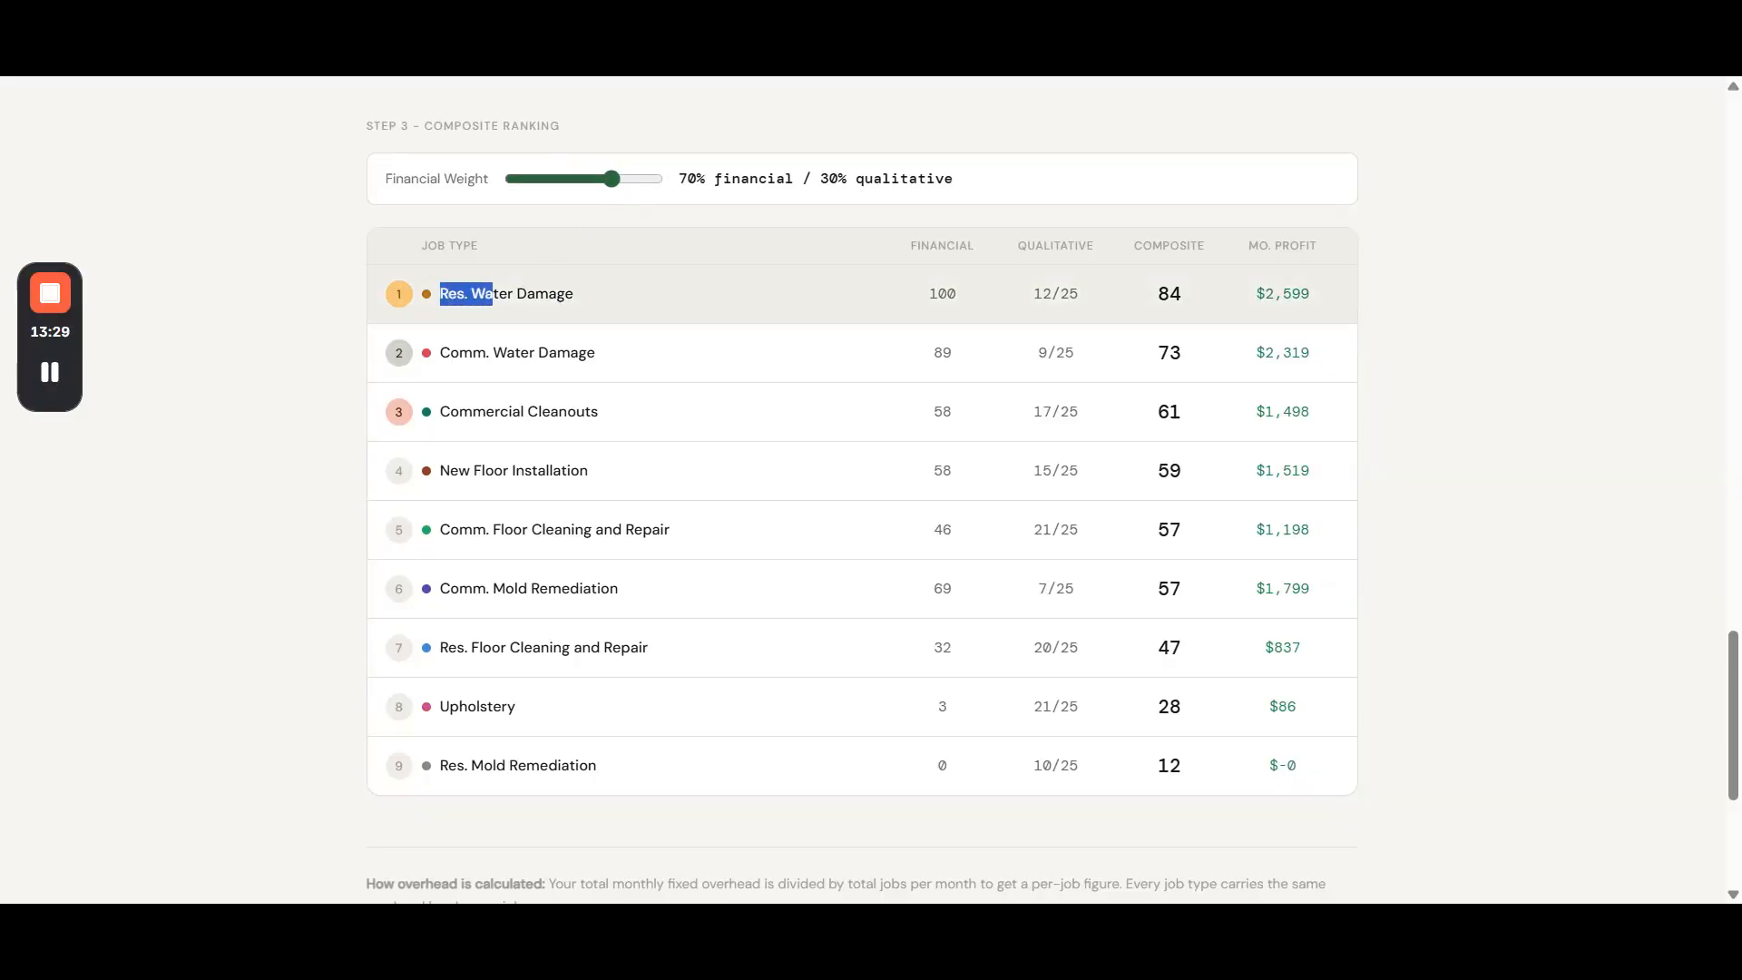
{"action": "triple_click", "coordinate": [581, 283]}
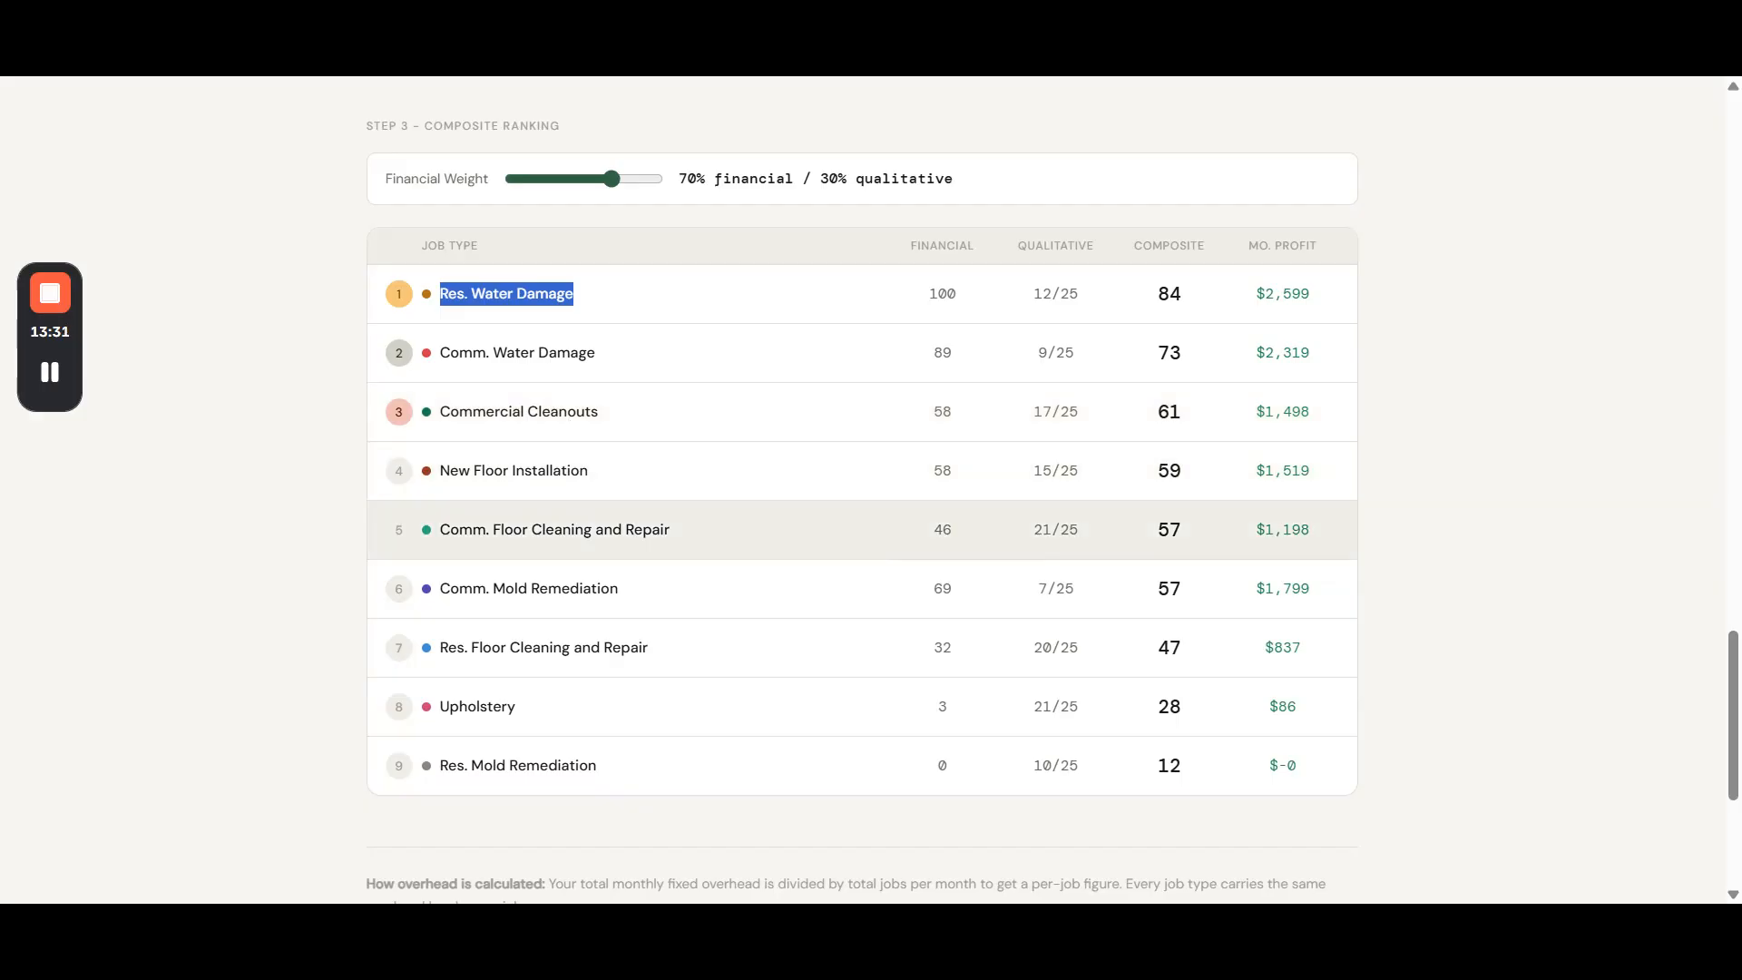
{"action": "mouse_move", "coordinate": [439, 711]}
{"action": "left_mouse_down"}
{"action": "mouse_move", "coordinate": [509, 708]}
{"action": "mouse_move", "coordinate": [449, 708]}
{"action": "left_mouse_up"}
{"action": "left_click", "coordinate": [1434, 528]}
- Review the whole analyzer, from the qualitative scoring key and job input tables to the introduction and overhead section
{"action": "scroll", "coordinate": [1430, 535], "scroll_direction": "down", "scroll_amount": 3}
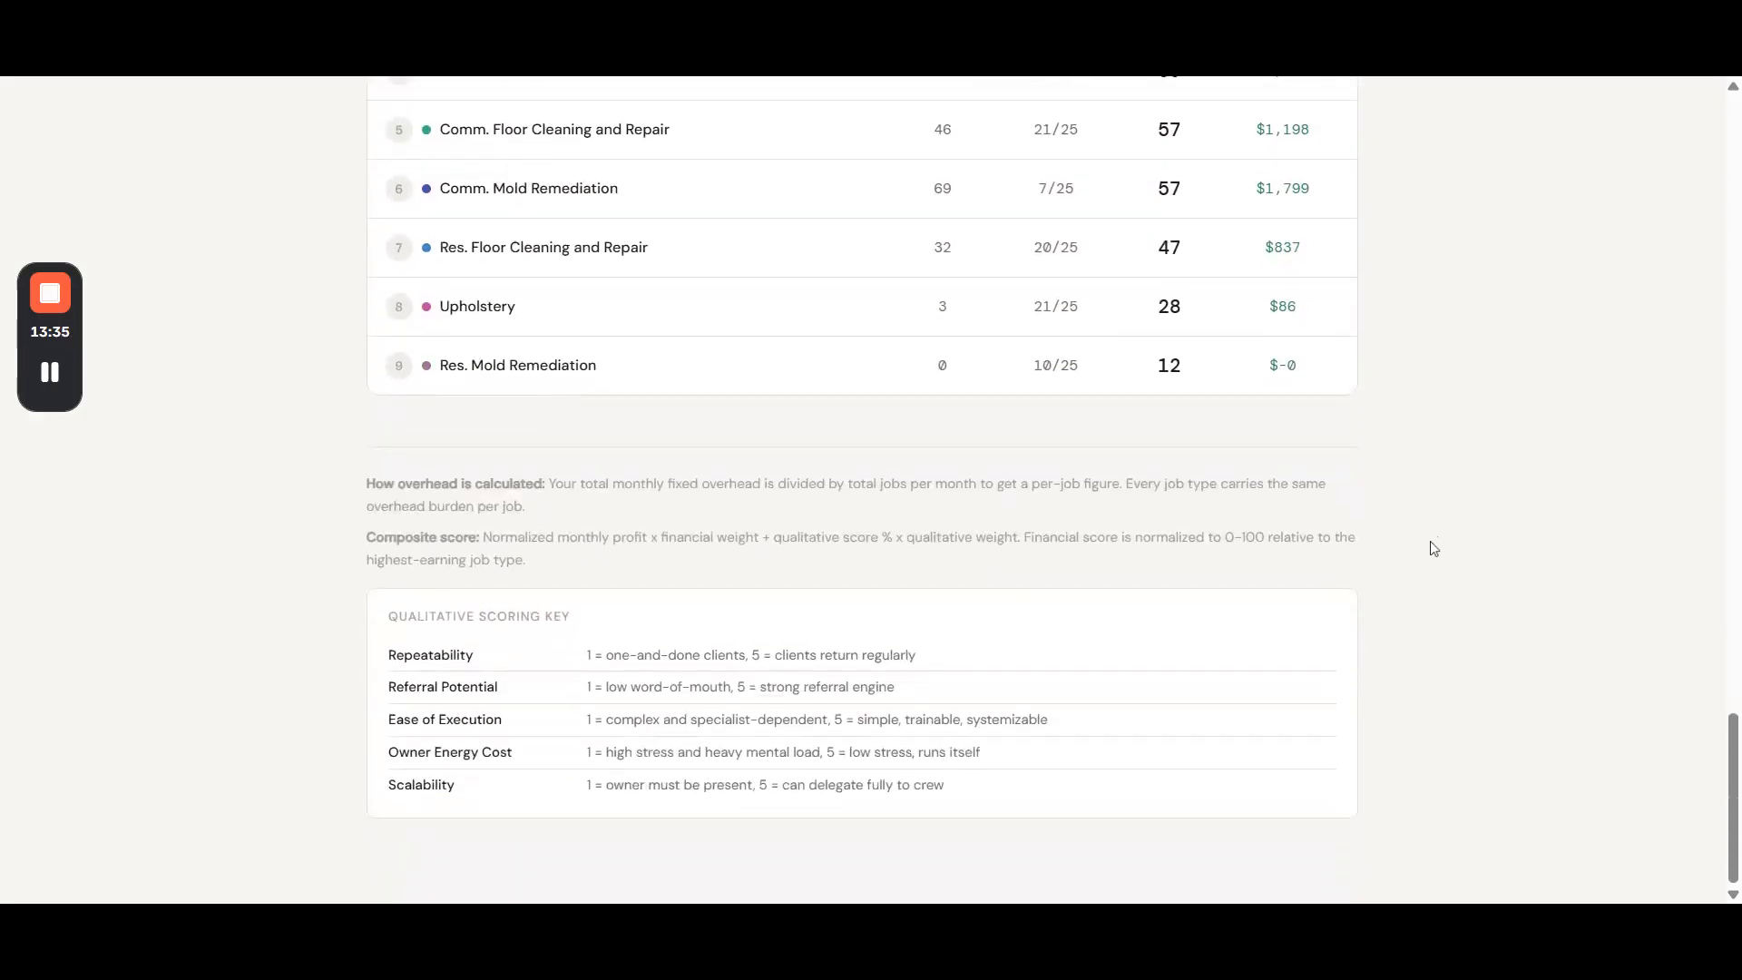
{"action": "scroll", "coordinate": [1392, 572], "scroll_direction": "up", "scroll_amount": 20}
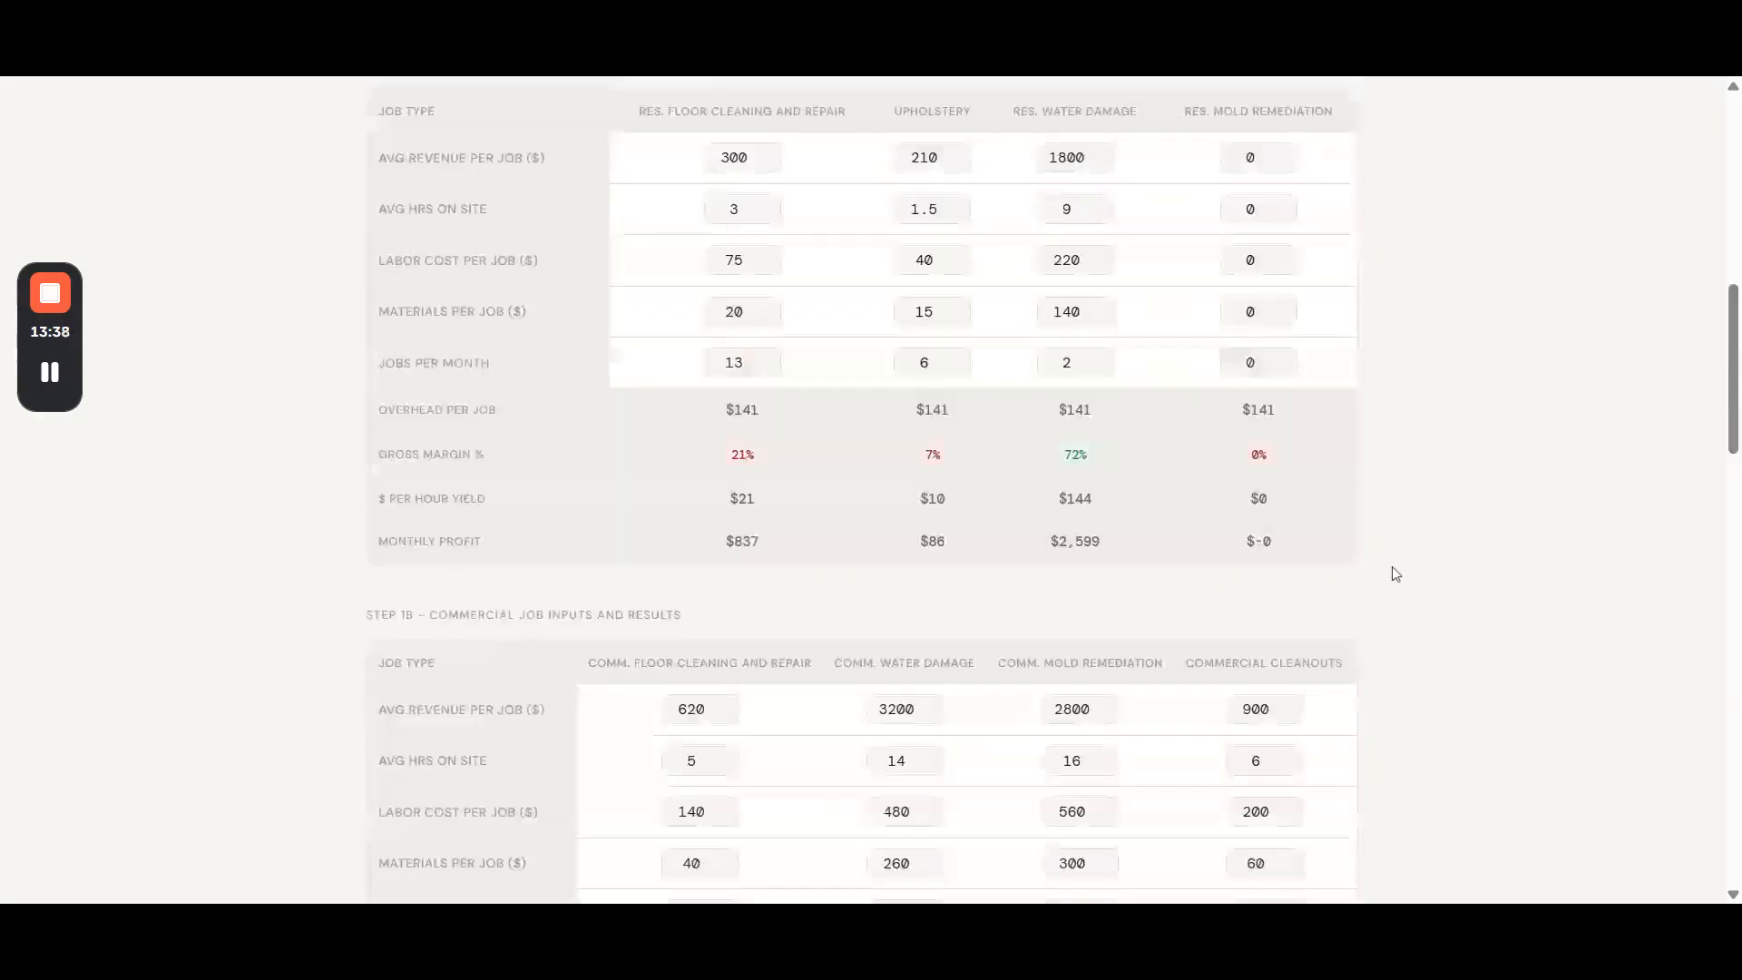
{"action": "scroll", "coordinate": [350, 731], "scroll_direction": "down", "scroll_amount": 5}
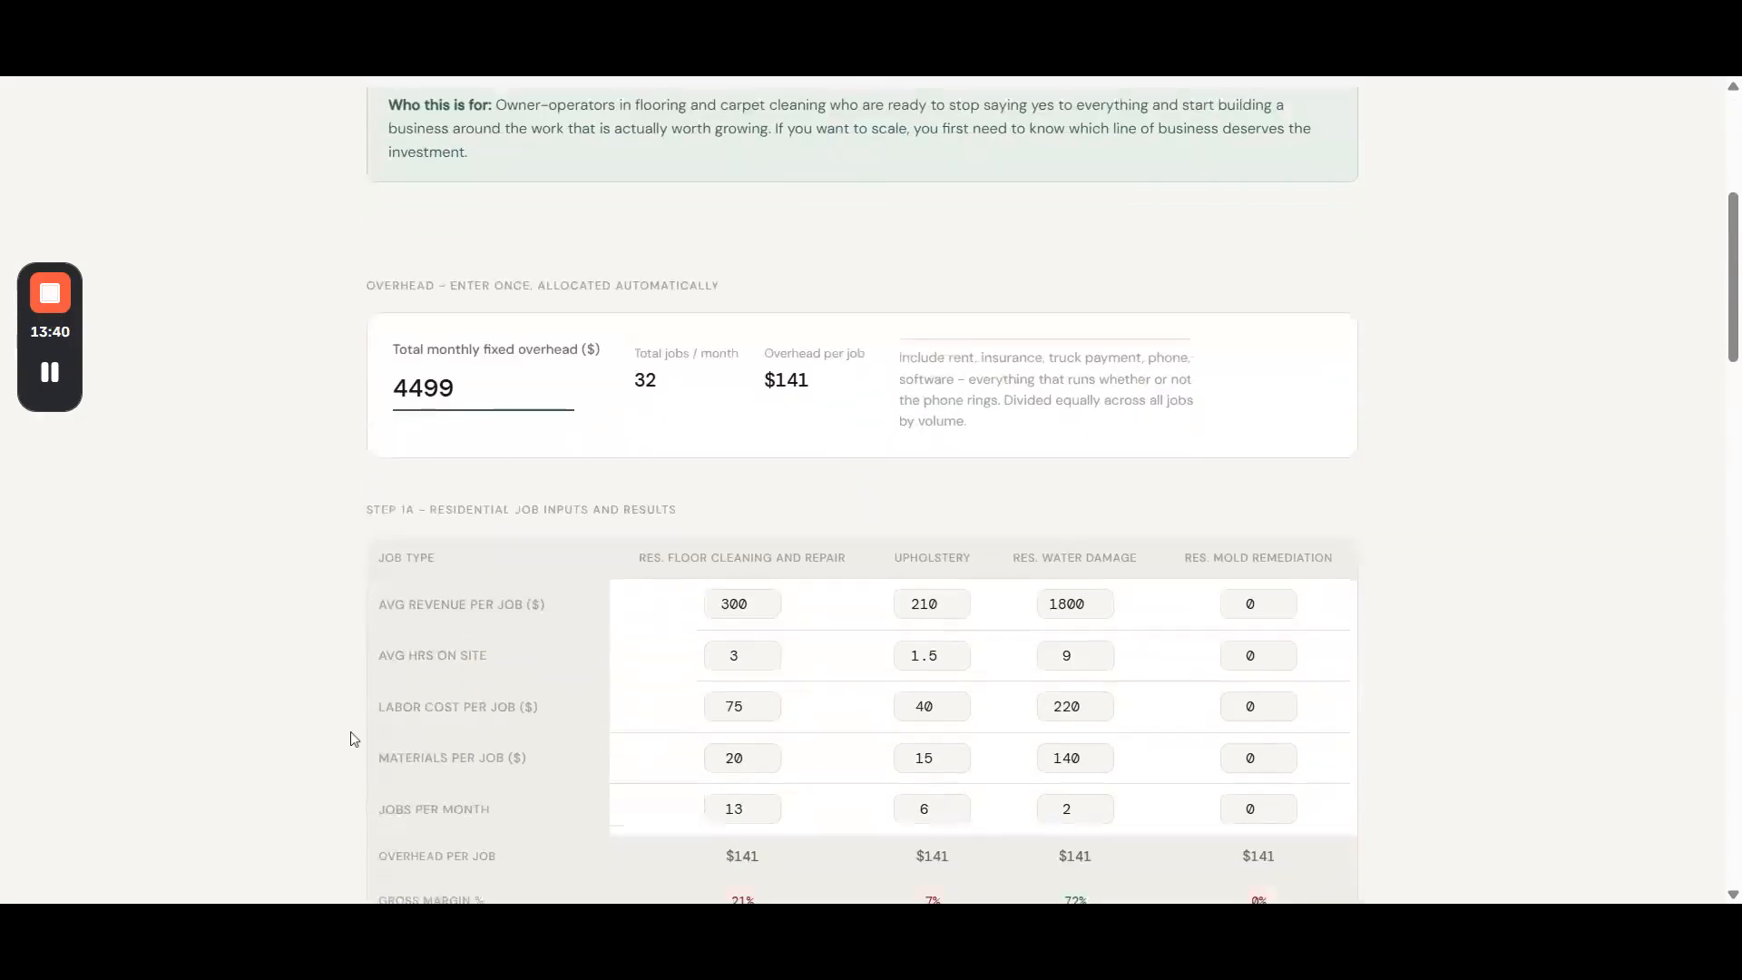
{"action": "scroll", "coordinate": [350, 728], "scroll_direction": "down", "scroll_amount": 12}
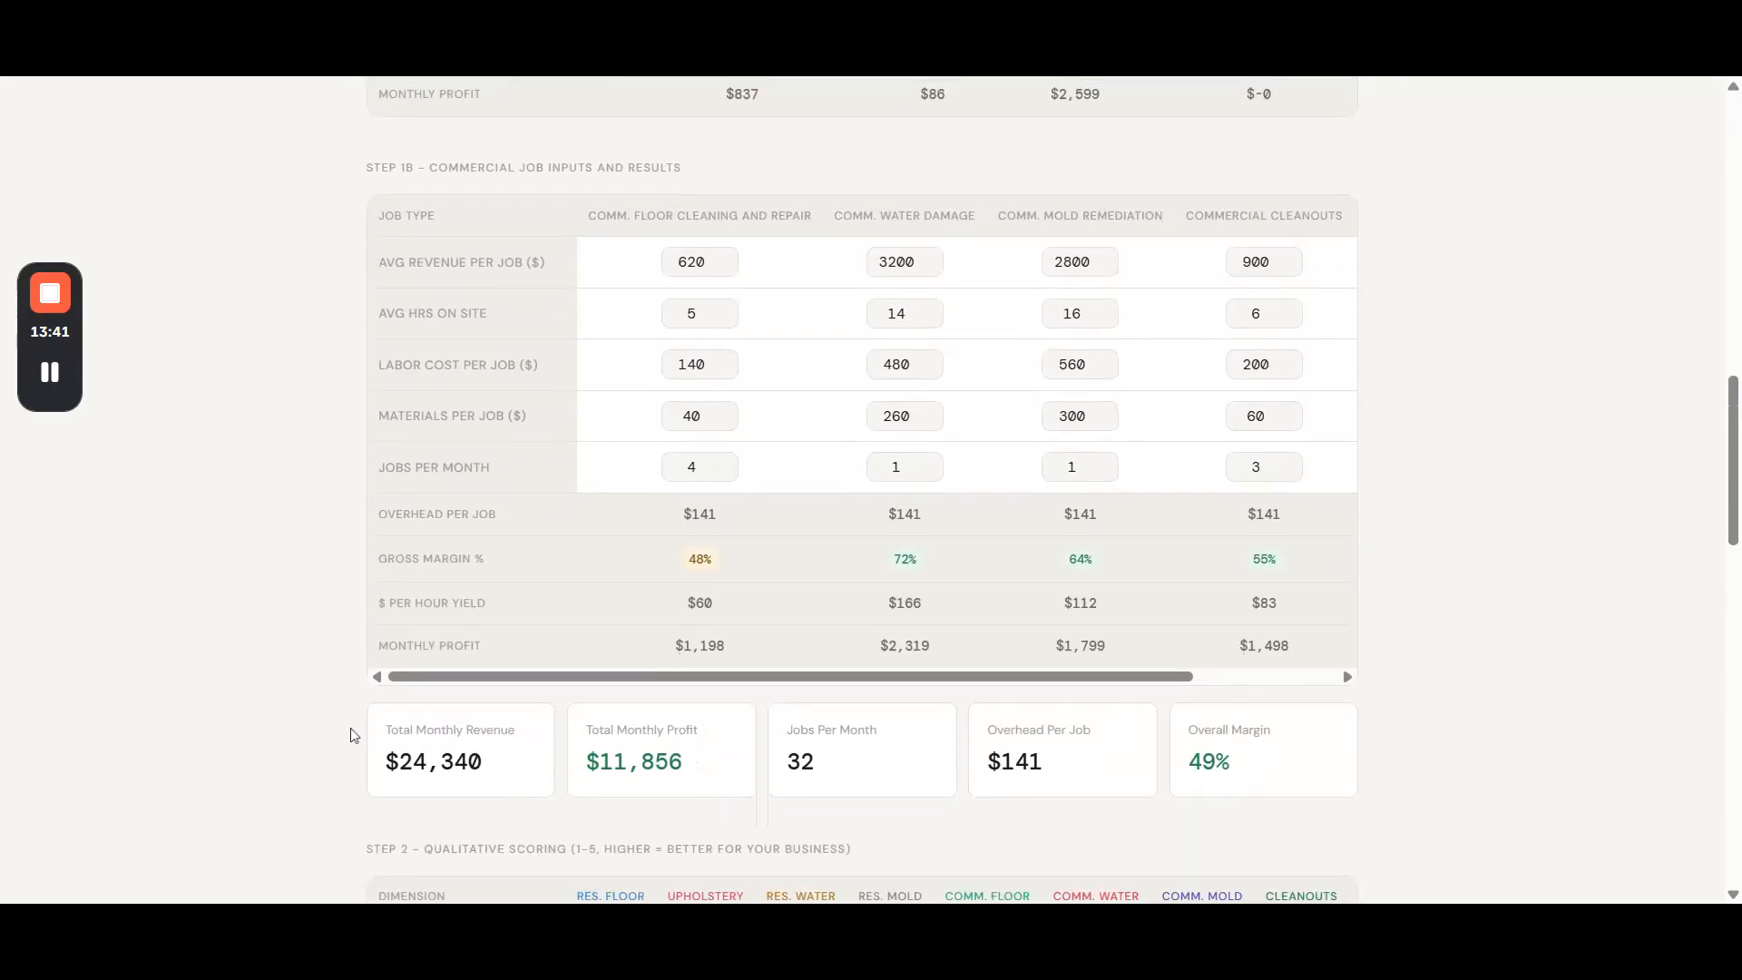
{"action": "scroll", "coordinate": [343, 730], "scroll_direction": "down", "scroll_amount": 5}
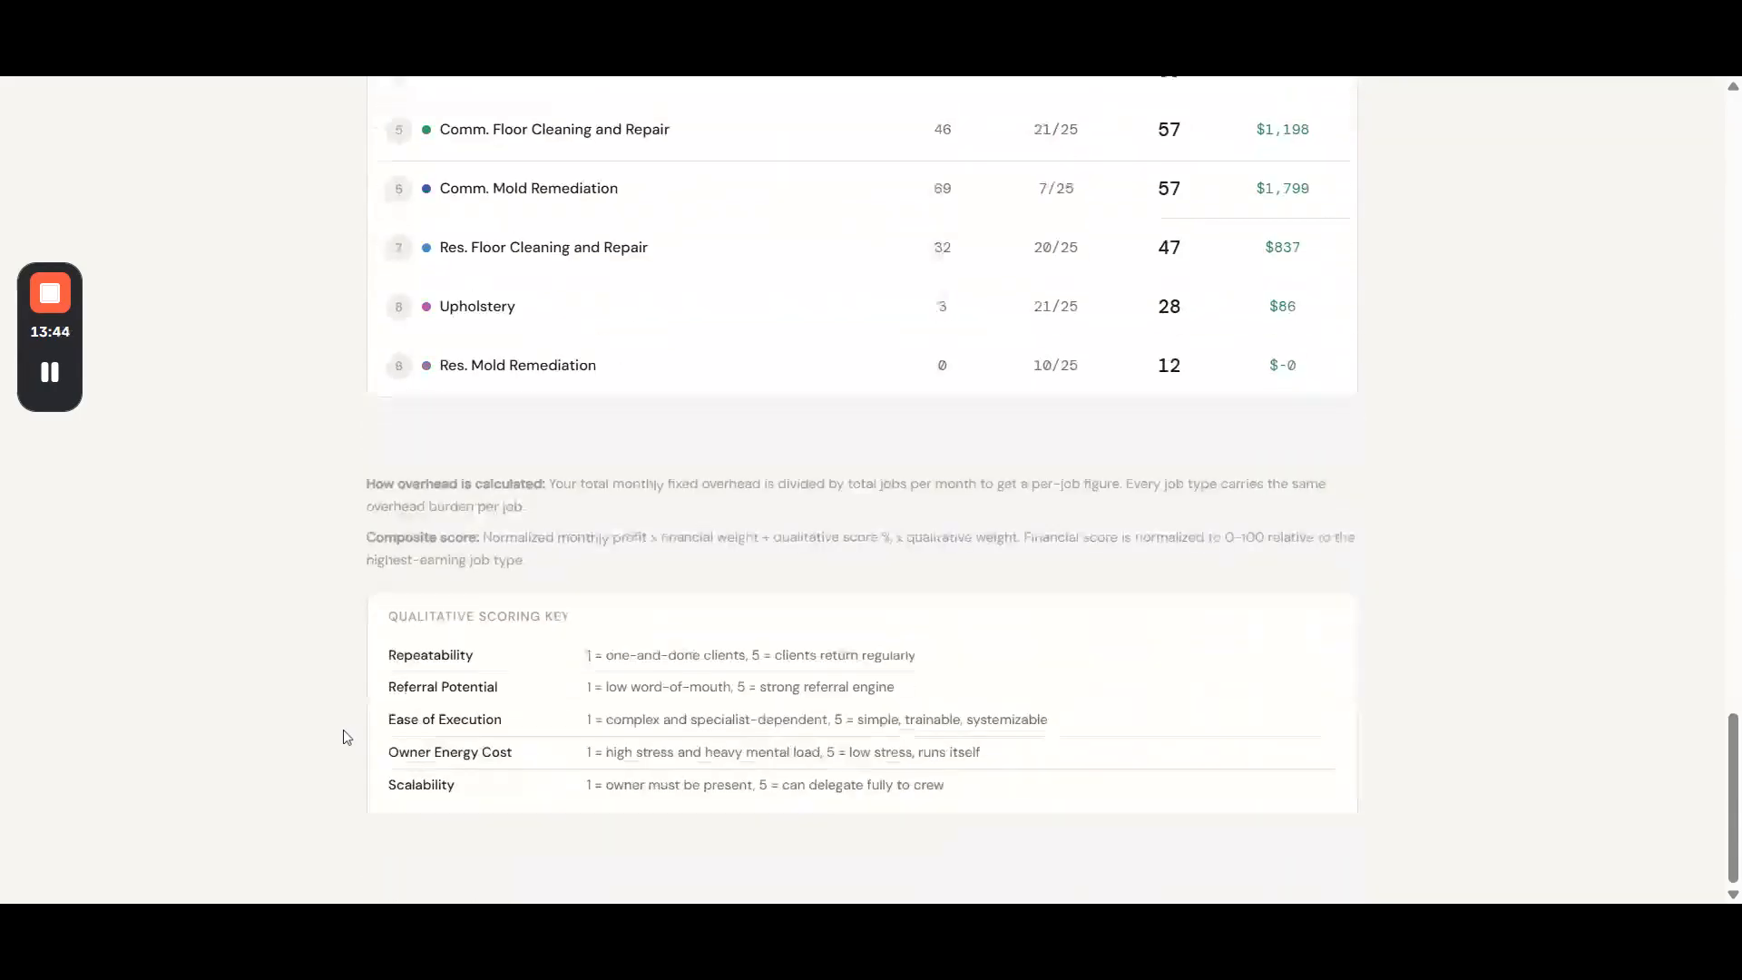
{"action": "scroll", "coordinate": [343, 720], "scroll_direction": "up", "scroll_amount": 20}
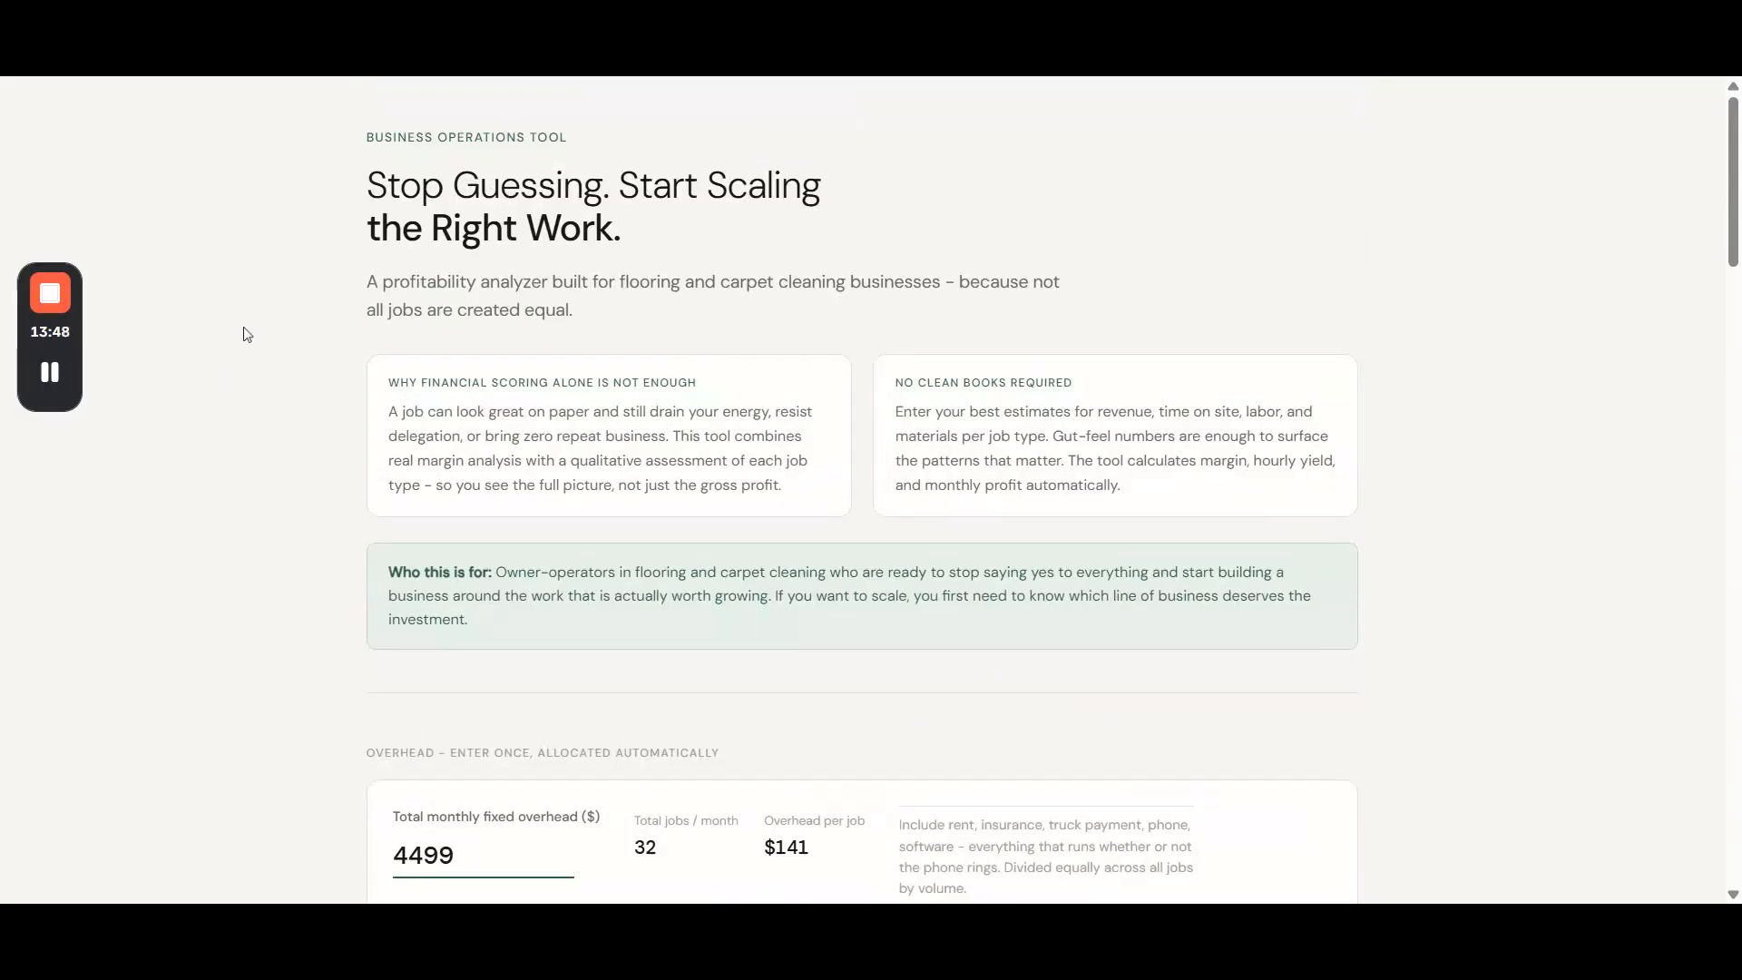
{"action": "scroll", "coordinate": [1544, 657], "scroll_direction": "down", "scroll_amount": 1}
{"action": "scroll", "coordinate": [1544, 661], "scroll_direction": "down", "scroll_amount": 6}
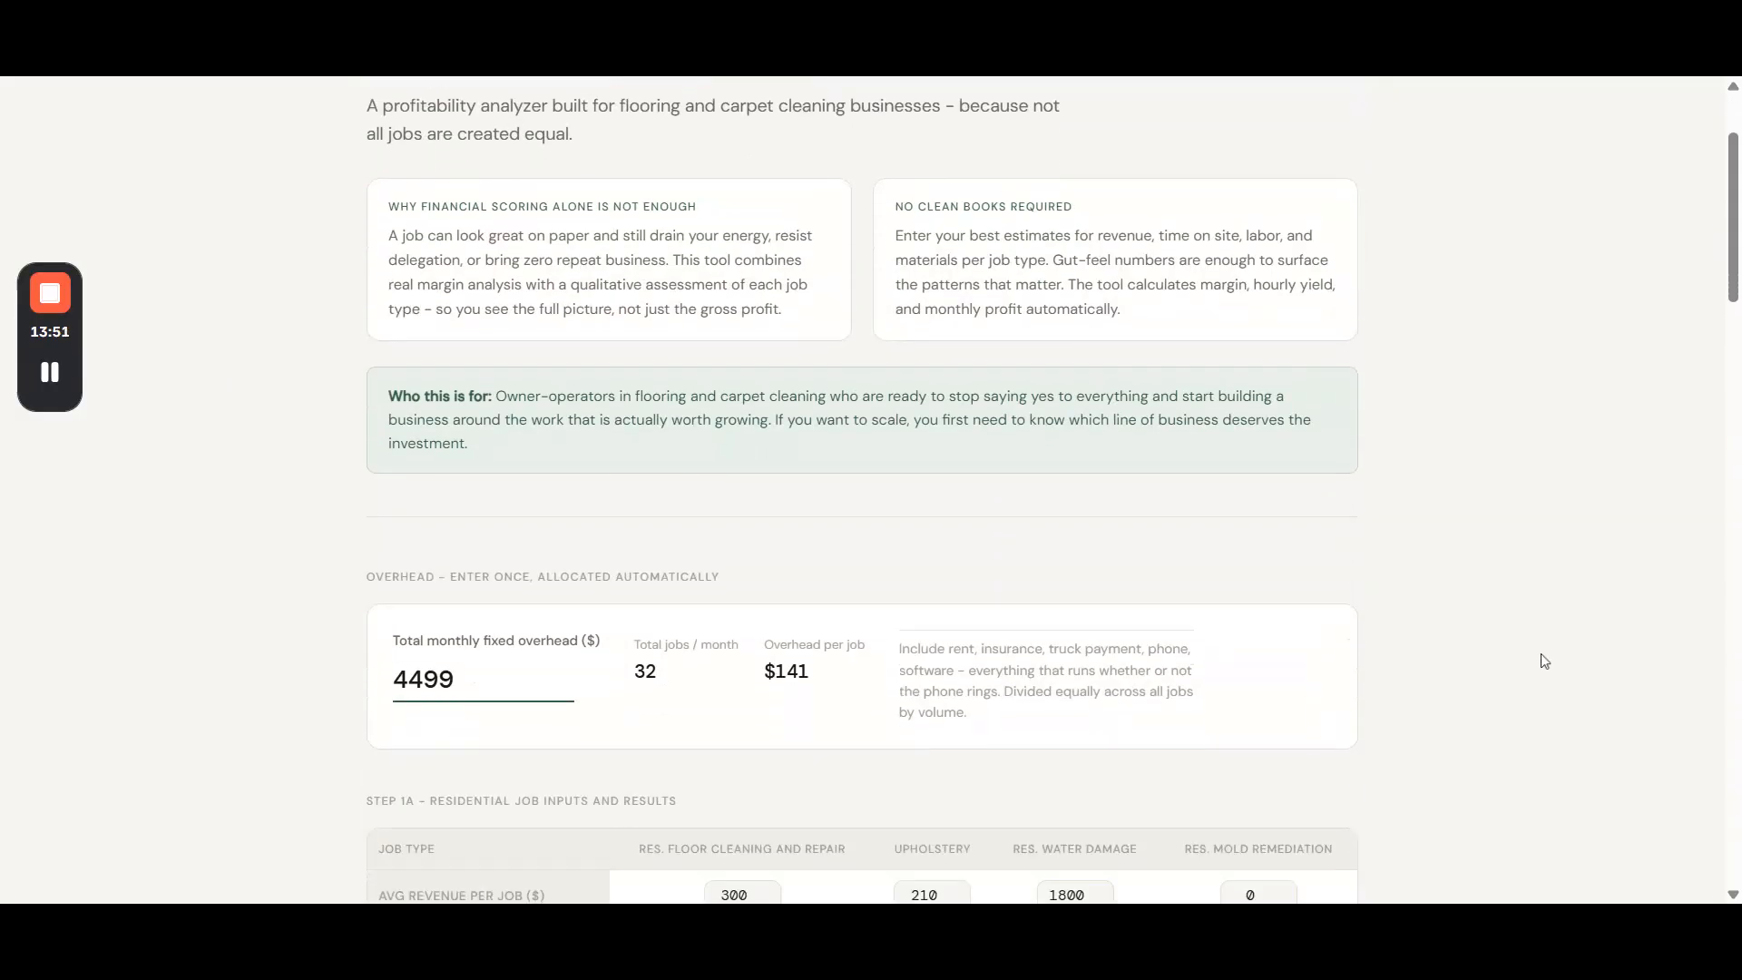